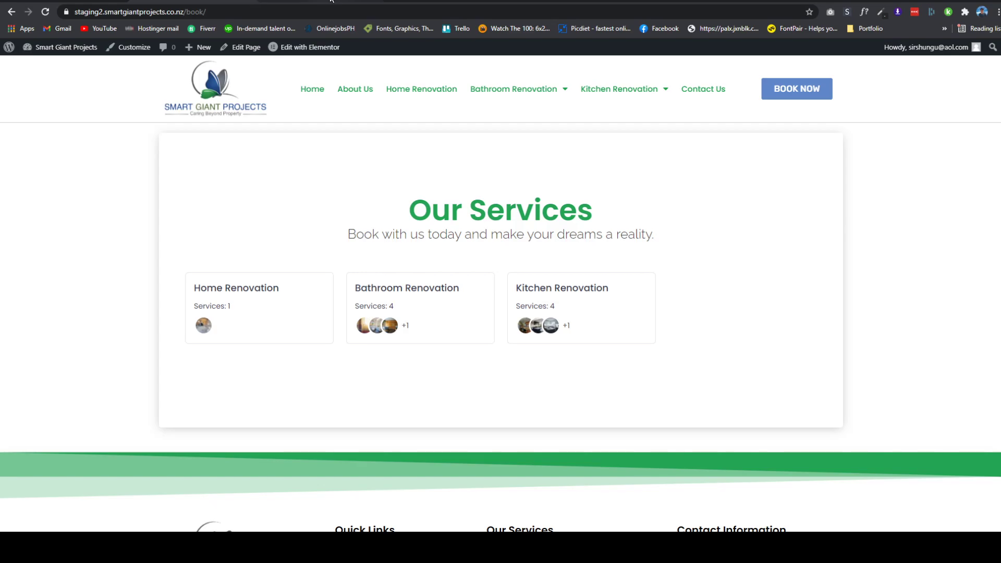
- Switch to the Amelia pricing page and review the annual Basic, Pro and Developer plans with their included features
scroll(227, 247, "up", 5)
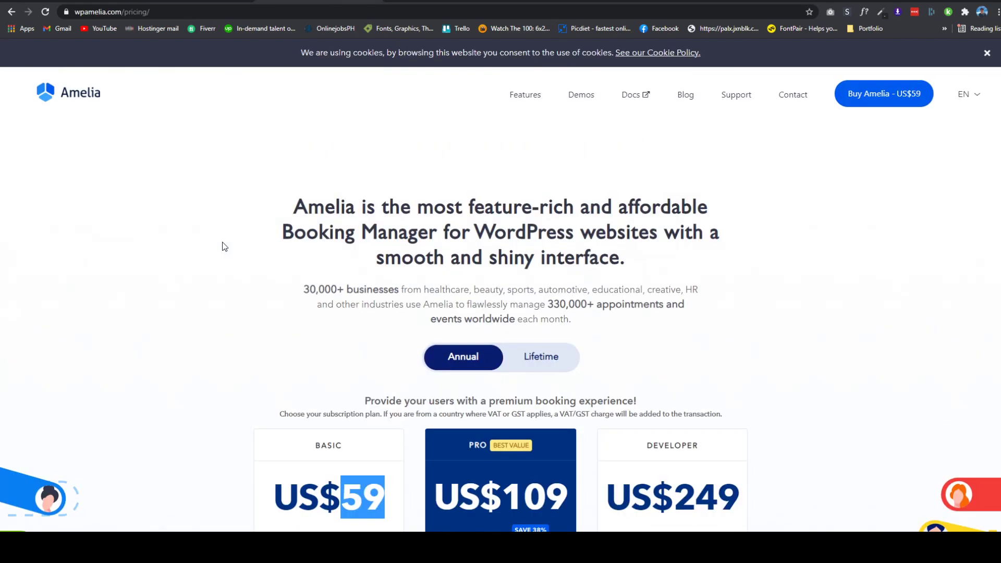
scroll(219, 246, "down", 4)
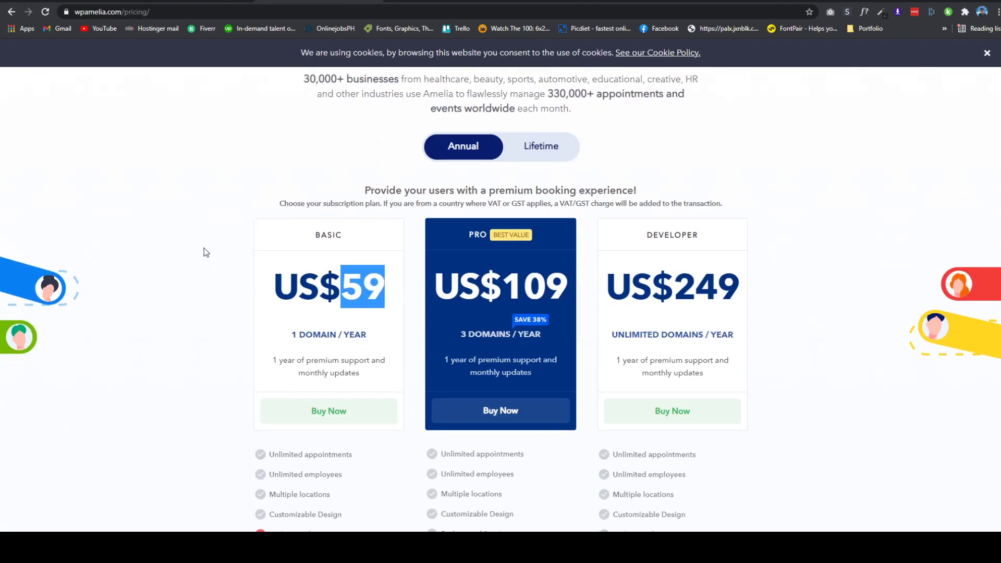
scroll(188, 271, "down", 2)
left_click(172, 267)
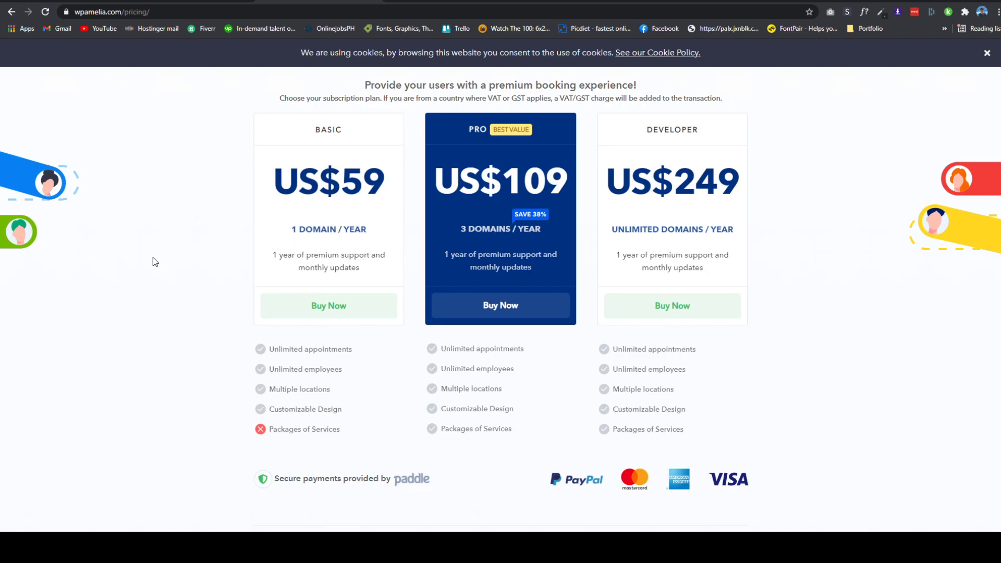
- Go to the Smart Giant Projects booking page and browse the services in the Bathroom Renovation category
left_click(199, 1)
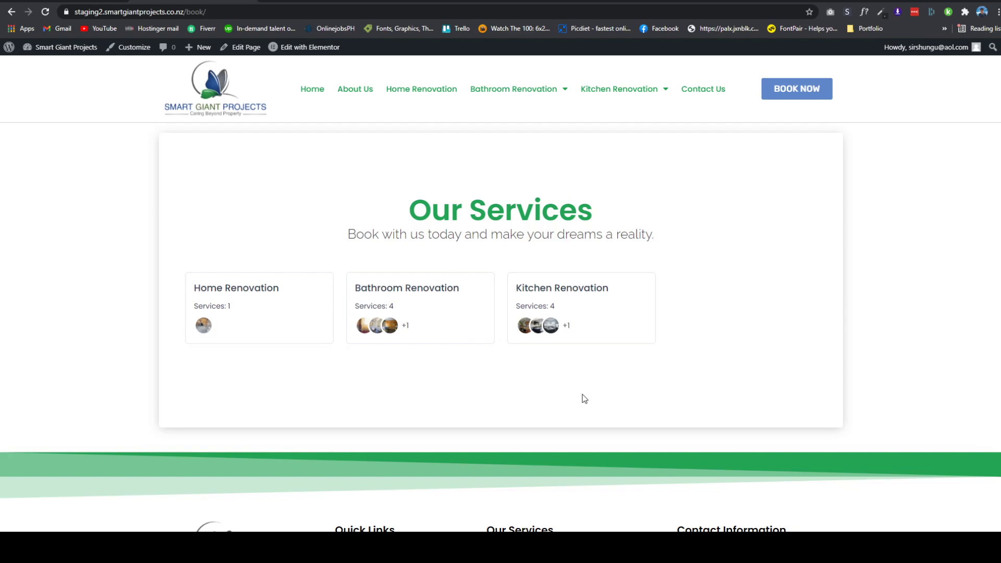
scroll(578, 389, "up", 1)
scroll(576, 426, "down", 2)
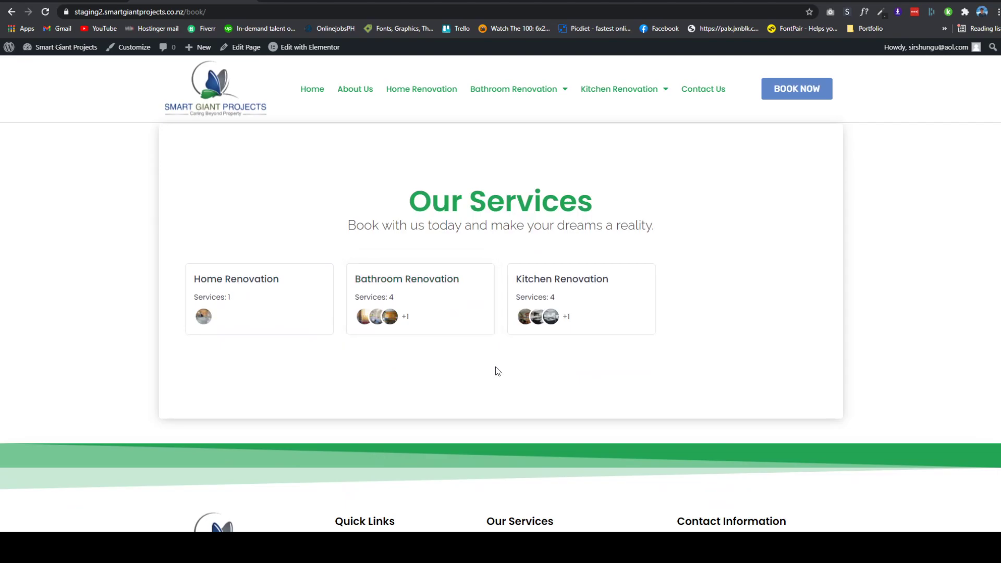
left_click(446, 310)
scroll(540, 392, "down", 1)
scroll(539, 380, "up", 1)
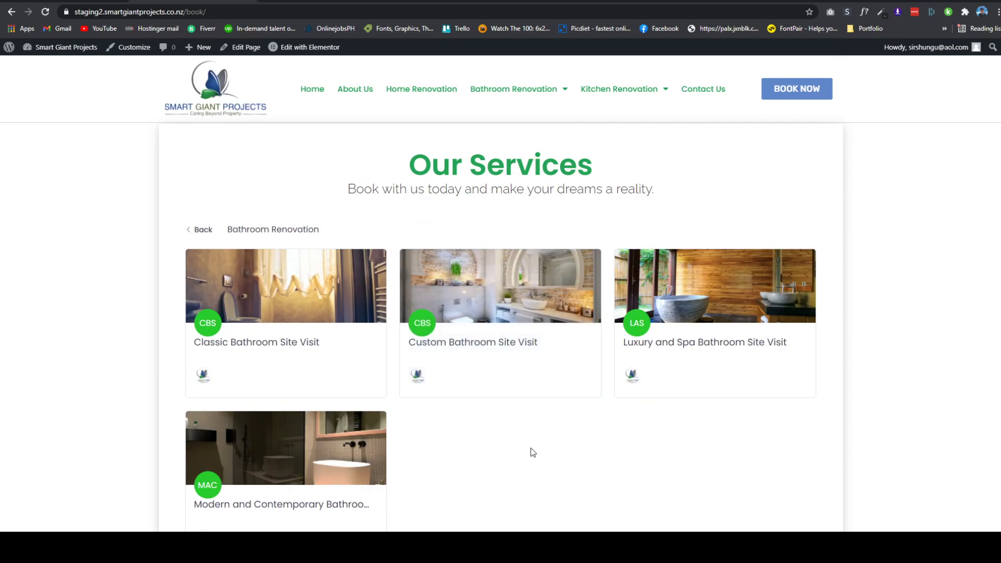
scroll(531, 447, "down", 1)
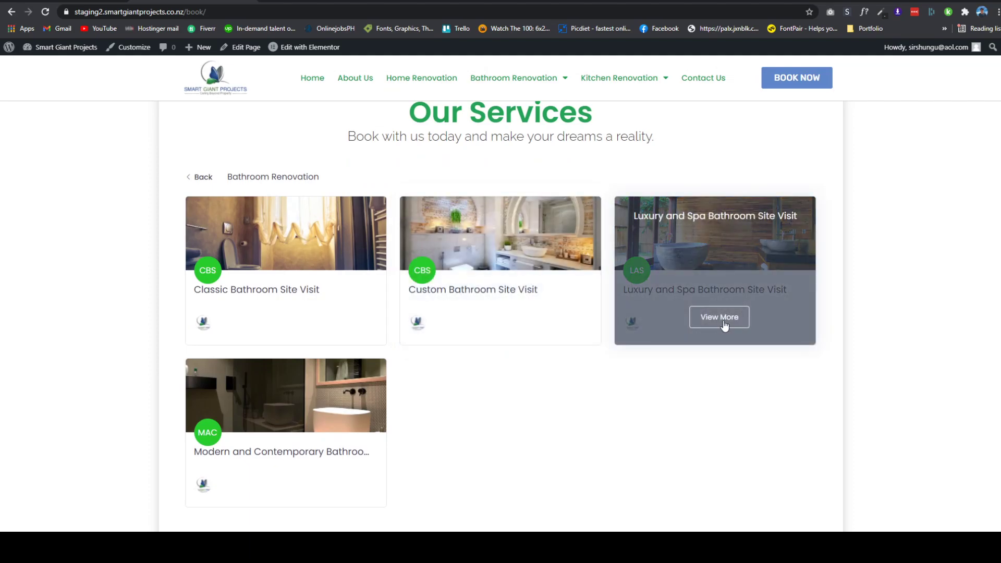
- Open the Luxury and Spa Bathroom Site Visit service and read its description
left_click(725, 317)
scroll(496, 347, "down", 4)
scroll(493, 350, "down", 3)
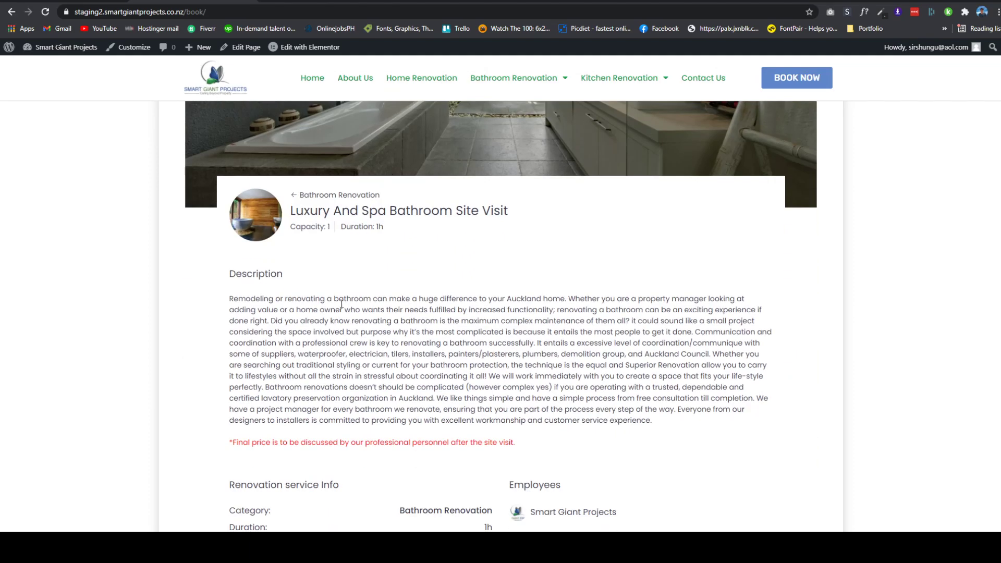
left_click_drag(319, 199, 523, 277)
left_click(523, 276)
left_click_drag(360, 204, 472, 270)
left_click(472, 270)
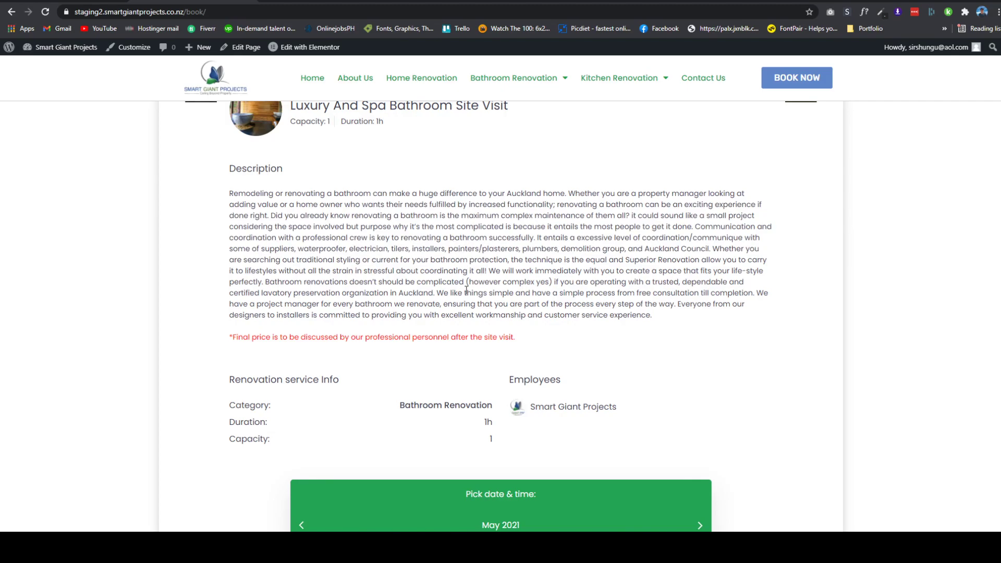
- Choose May 30, 2021, 6:00 pm - 7:00 pm for the site visit and continue to the customer details form
scroll(467, 290, "down", 7)
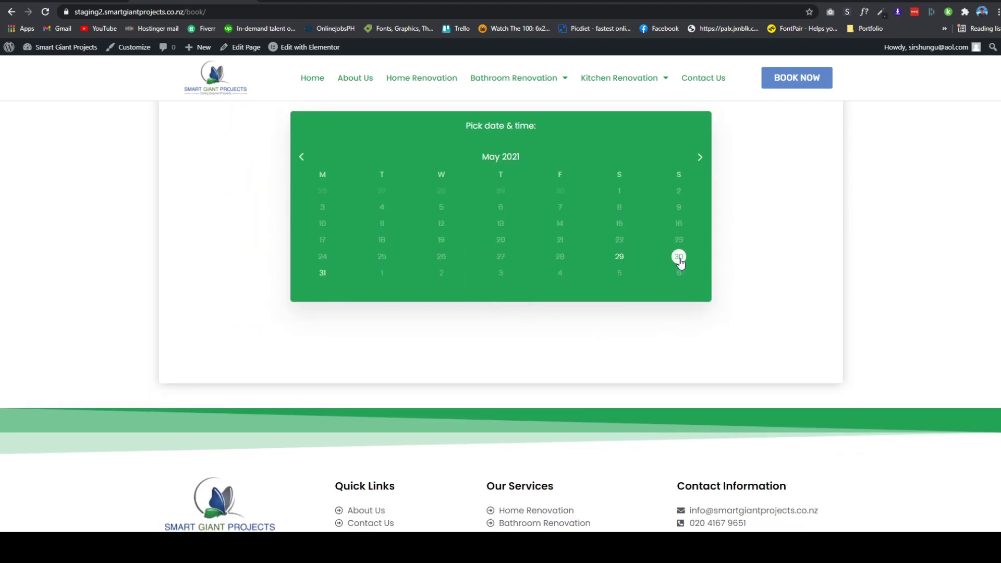
left_click(678, 256)
left_click(501, 278)
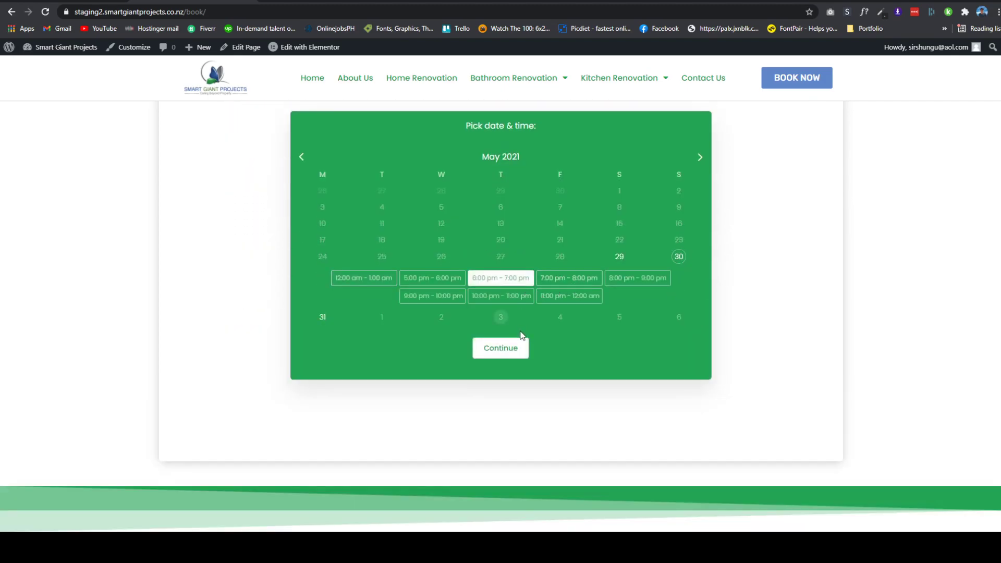
left_click(518, 350)
scroll(492, 223, "down", 2)
scroll(470, 323, "up", 2)
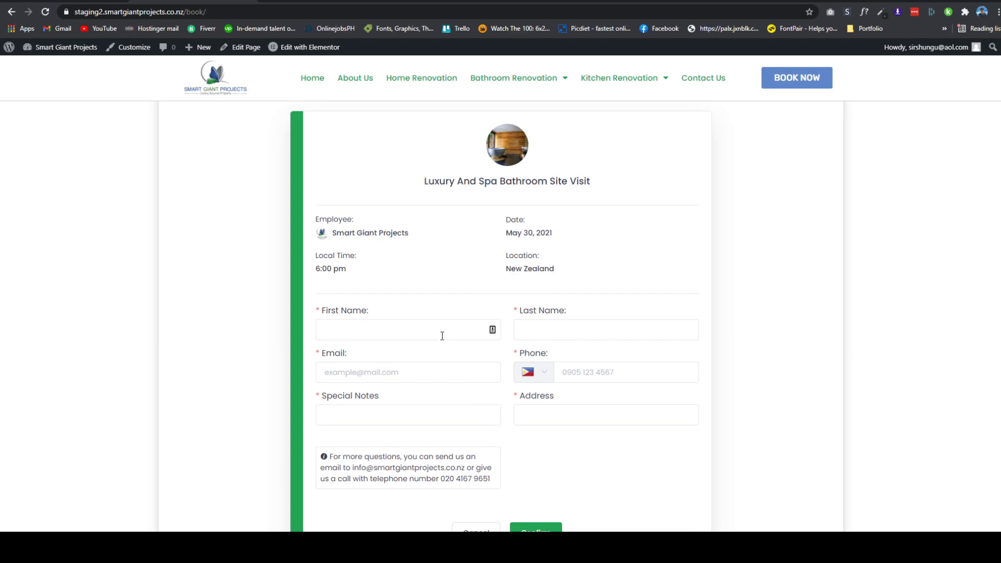
- Examine the booking form's appointment summary and its required customer fields, including the custom Special Notes and Address fields
scroll(442, 336, "down", 1)
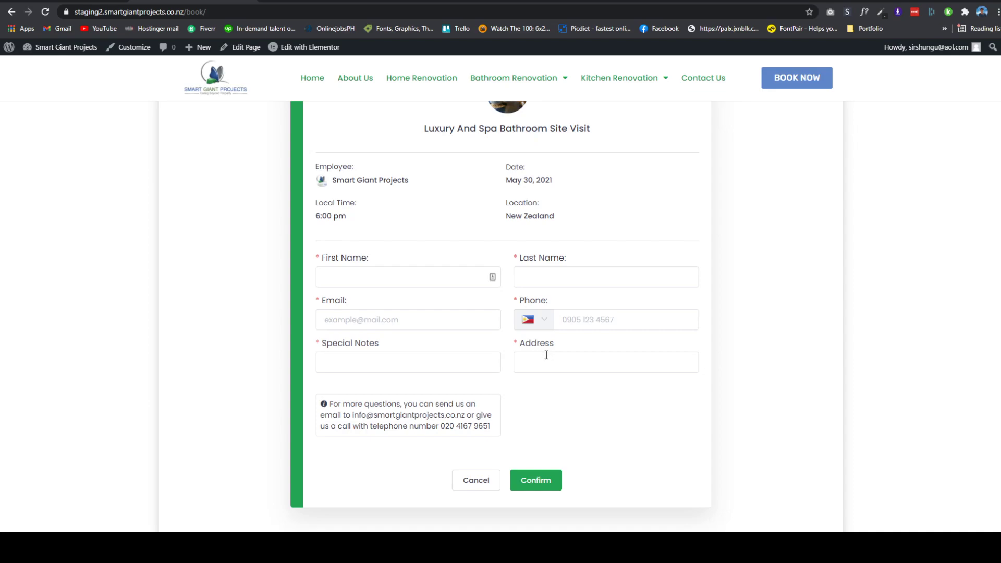
mouse_move(526, 345)
left_mouse_down()
mouse_move(551, 353)
mouse_move(518, 348)
left_mouse_up()
left_click(536, 348)
double_click(526, 349)
left_click(538, 362)
scroll(529, 471, "up", 3)
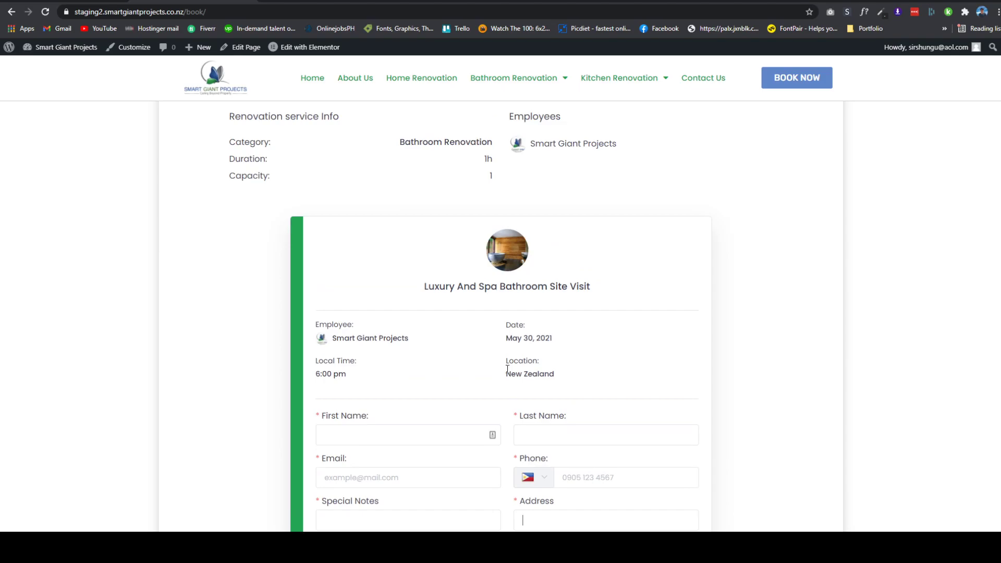
scroll(448, 284, "down", 1)
scroll(448, 283, "down", 3)
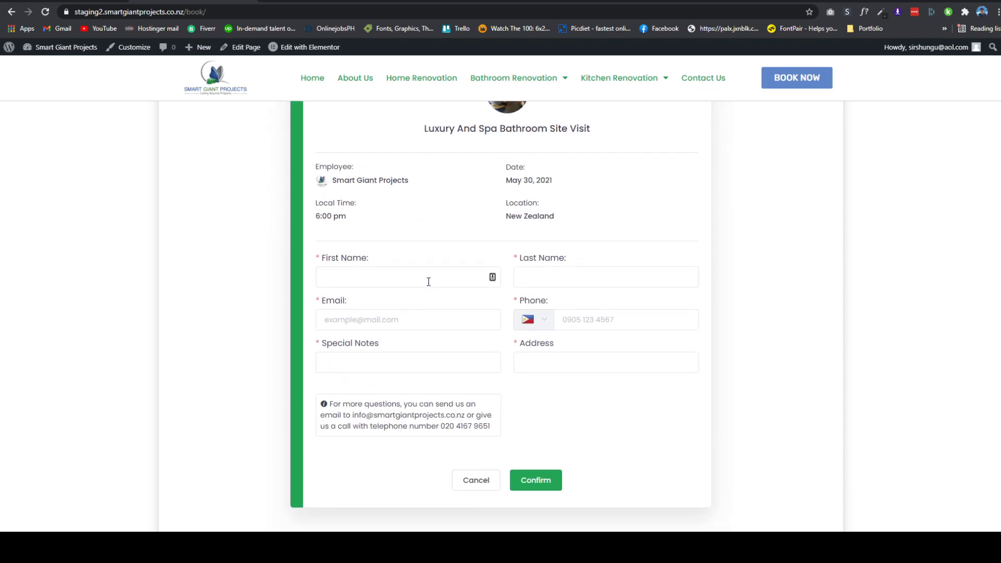
scroll(429, 282, "up", 3)
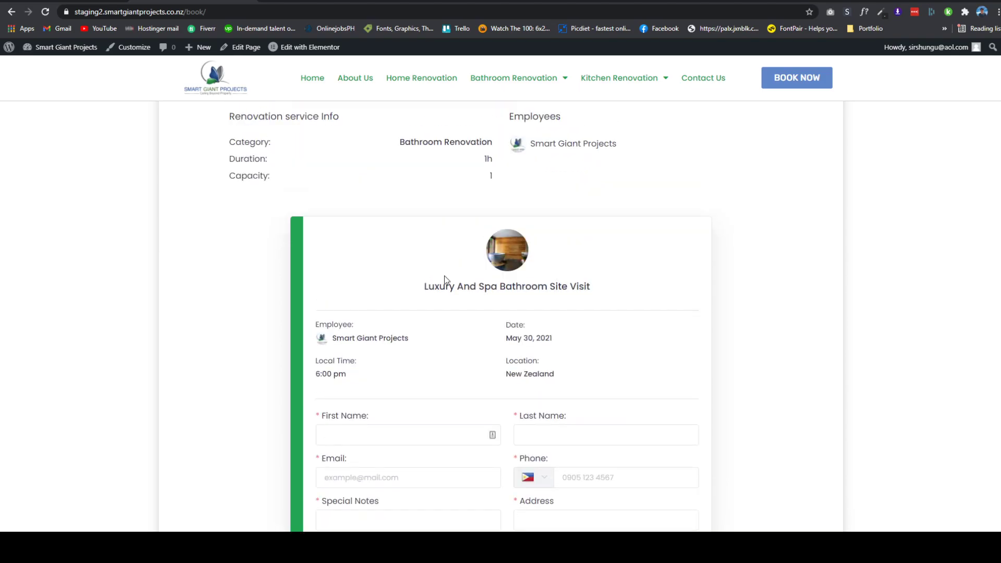
scroll(428, 282, "up", 5)
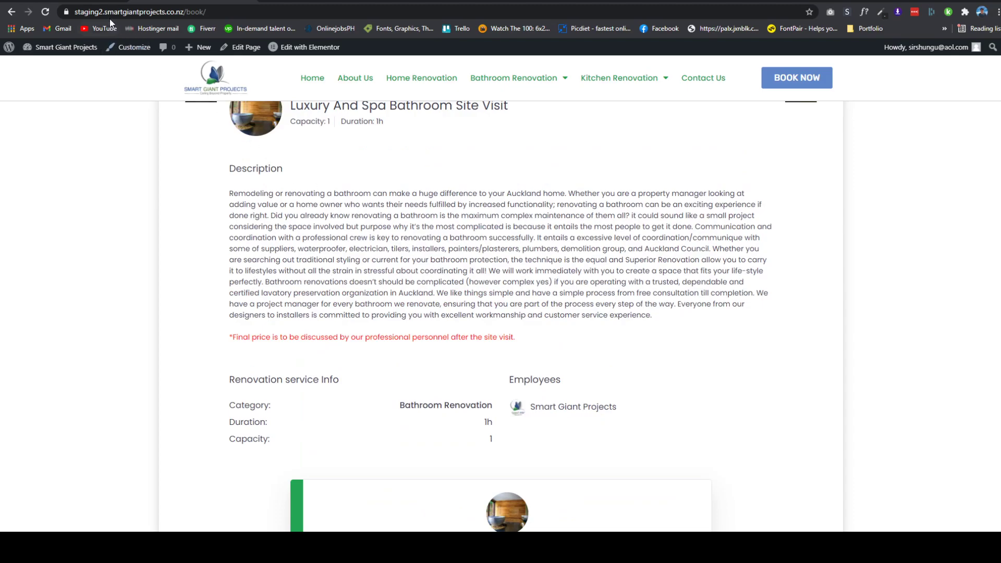
- Go to the WordPress admin and open the zip upload form on the Add Plugins page
left_click(89, 2)
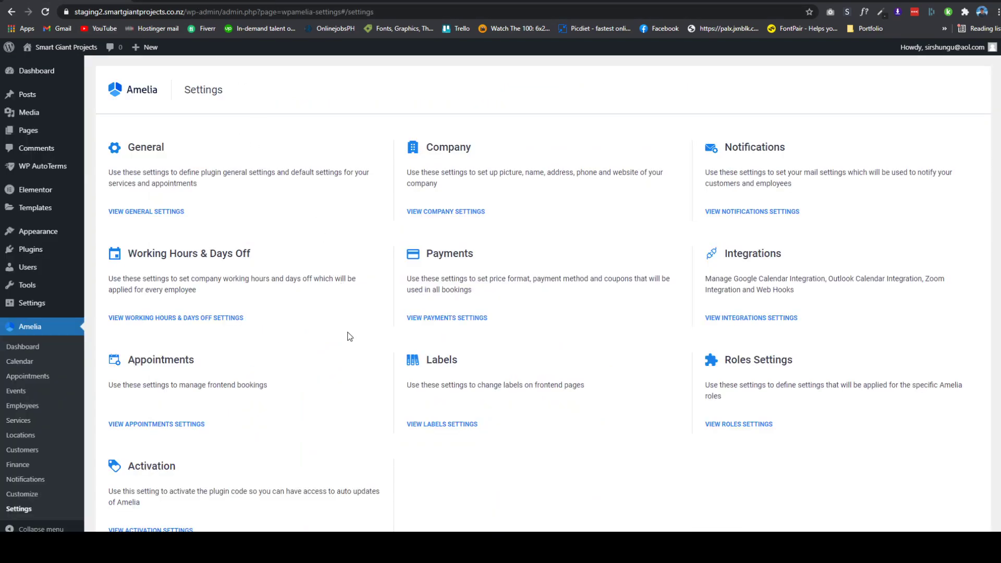
scroll(60, 388, "down", 2)
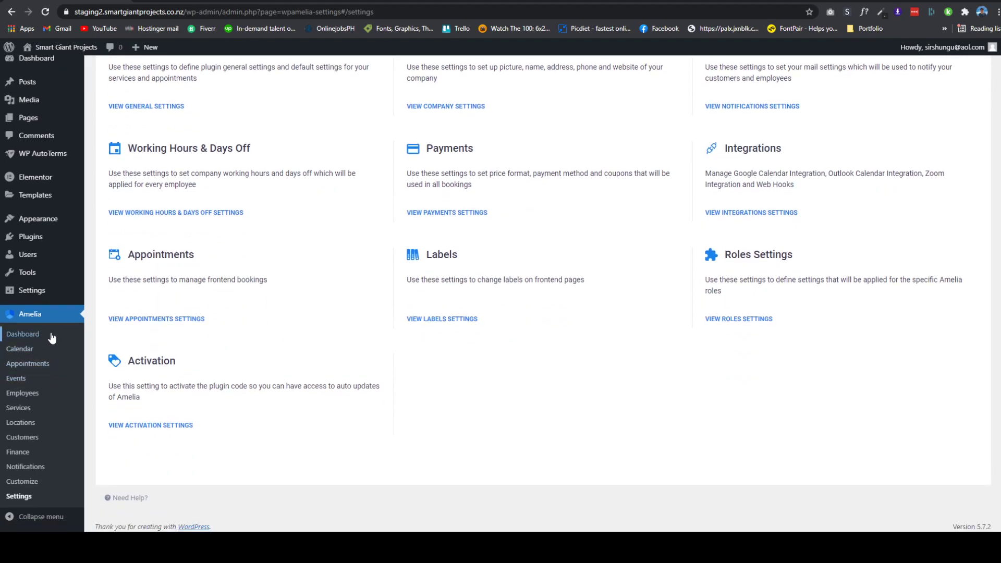
scroll(20, 337, "up", 2)
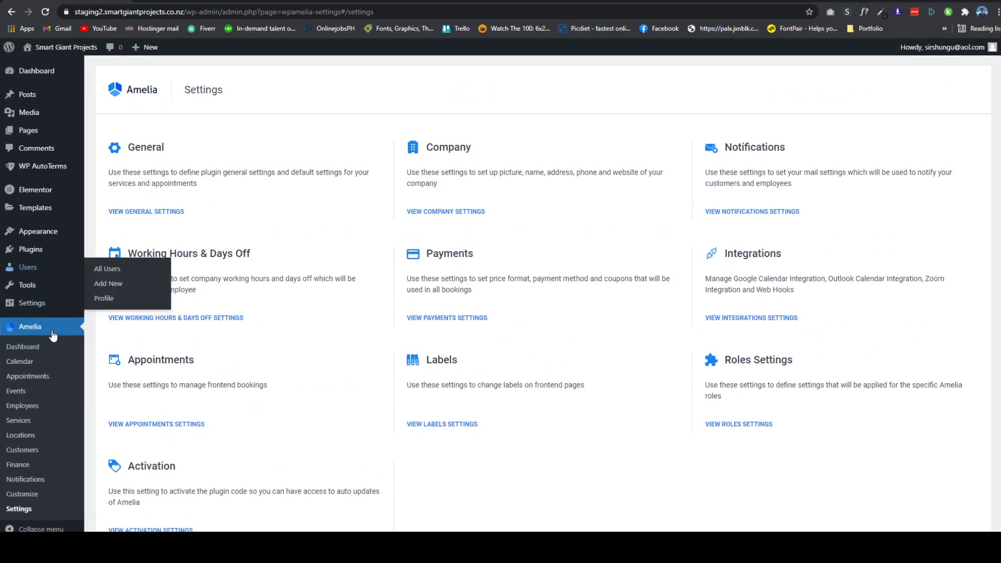
mouse_move(38, 255)
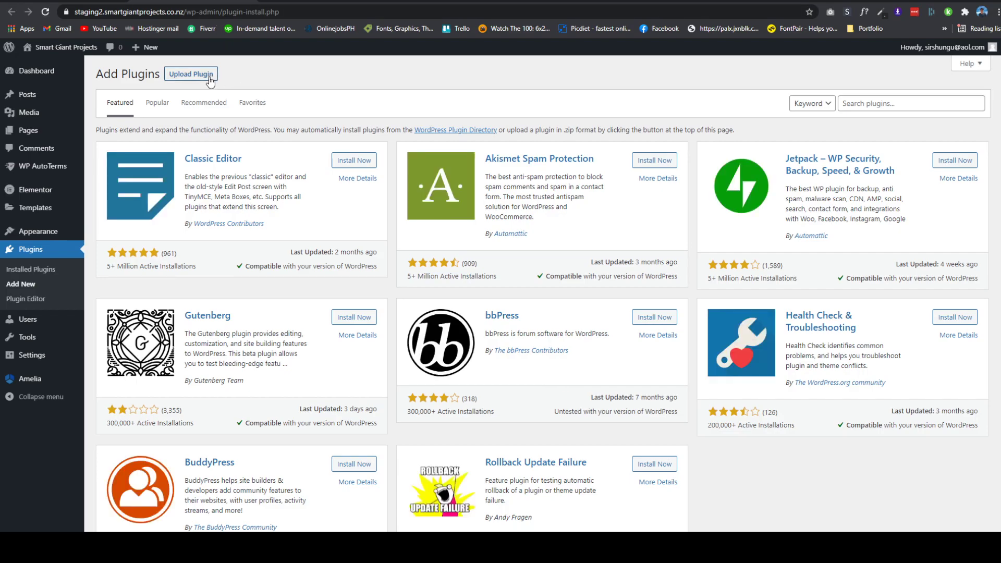
left_click(197, 78)
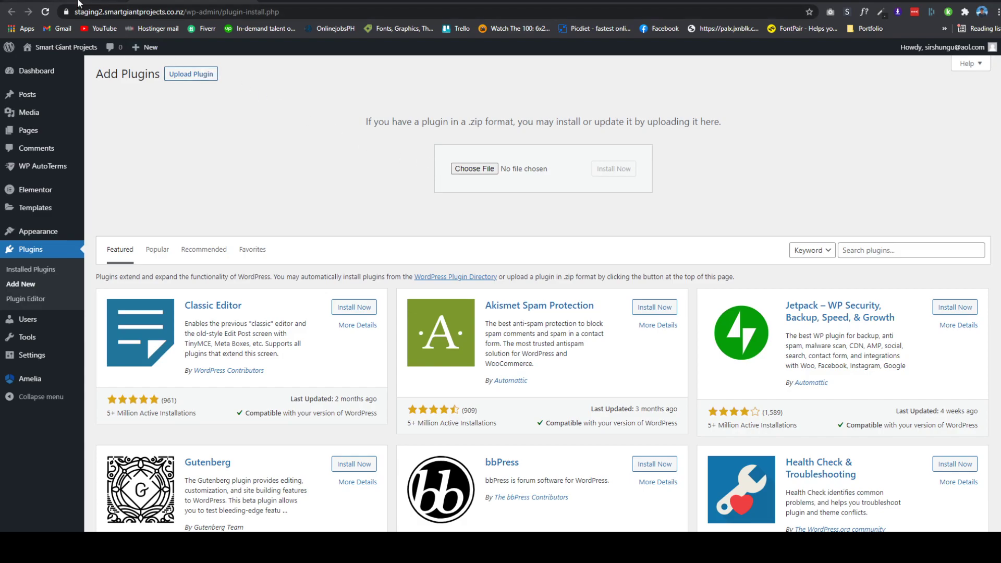
- Return to the Amelia settings, view the Activation Settings where the purchase code is managed, and close them
left_click(249, 1)
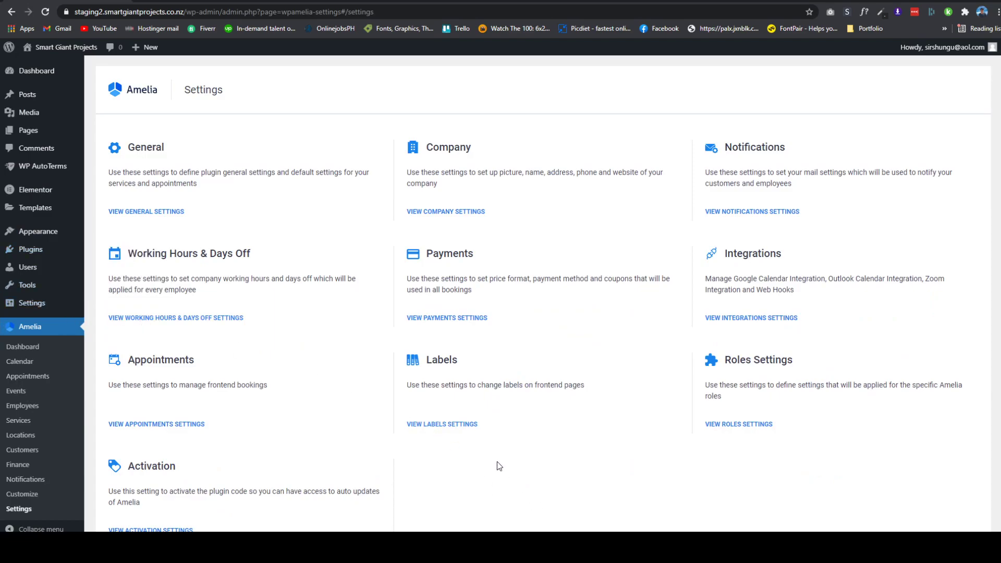
scroll(496, 461, "down", 2)
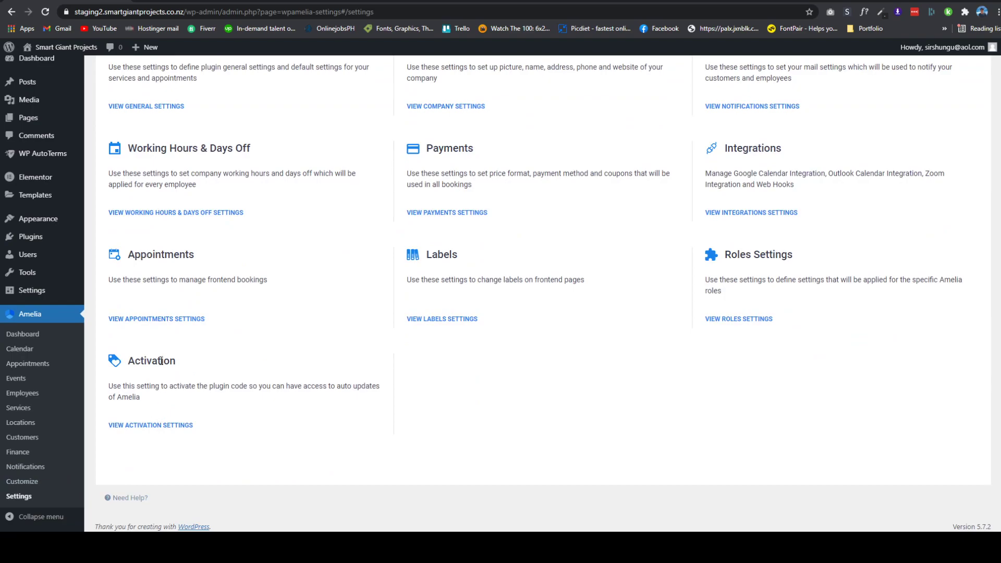
left_click(155, 423)
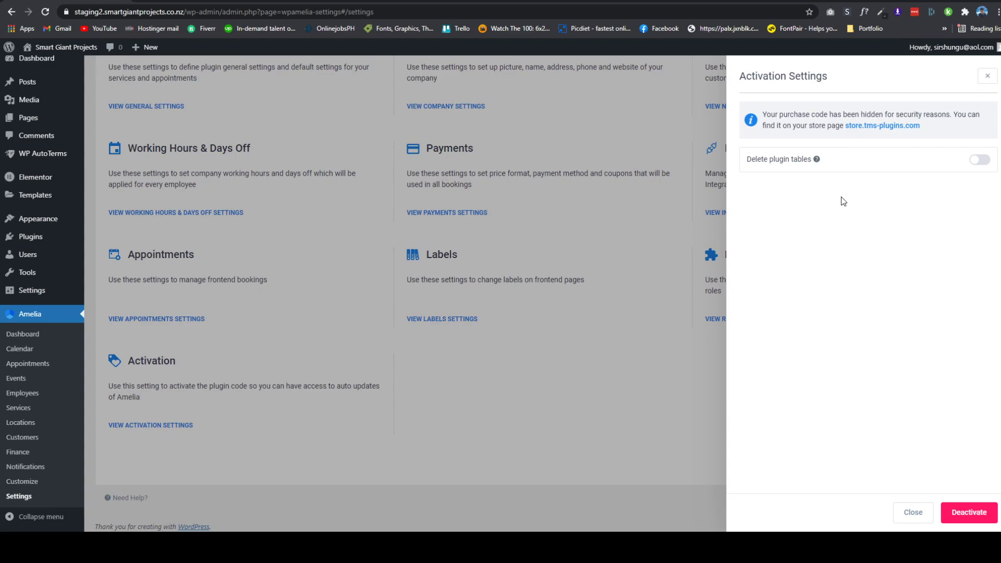
left_click(571, 423)
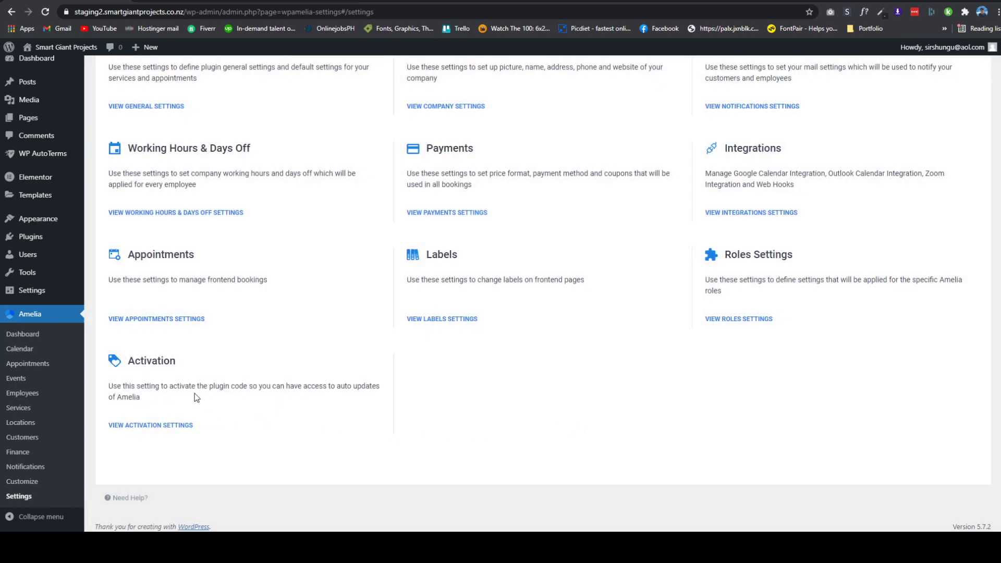
- Review and save the Company Settings for Smart Giant Projects, and open the General Settings
scroll(511, 412, "up", 2)
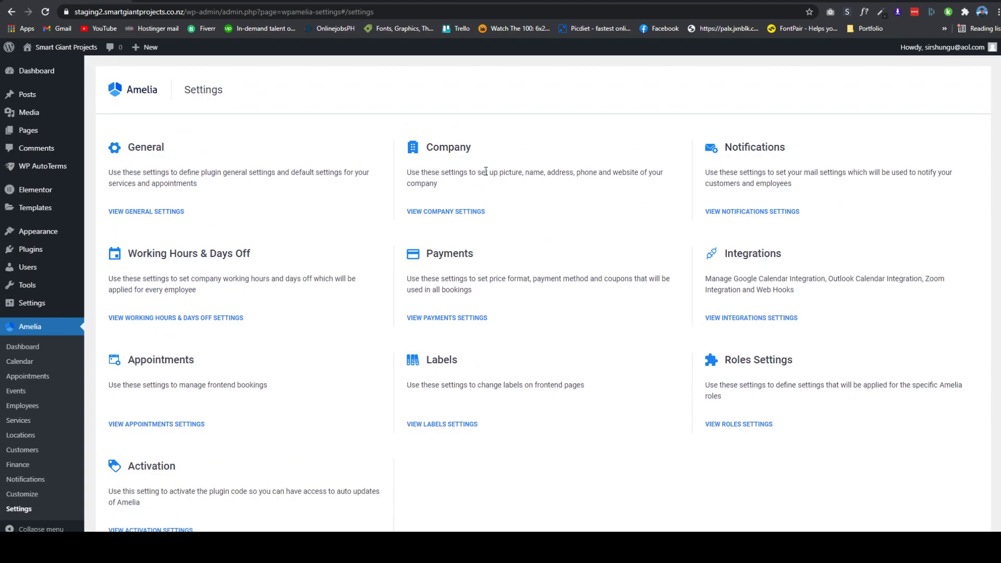
left_click(457, 216)
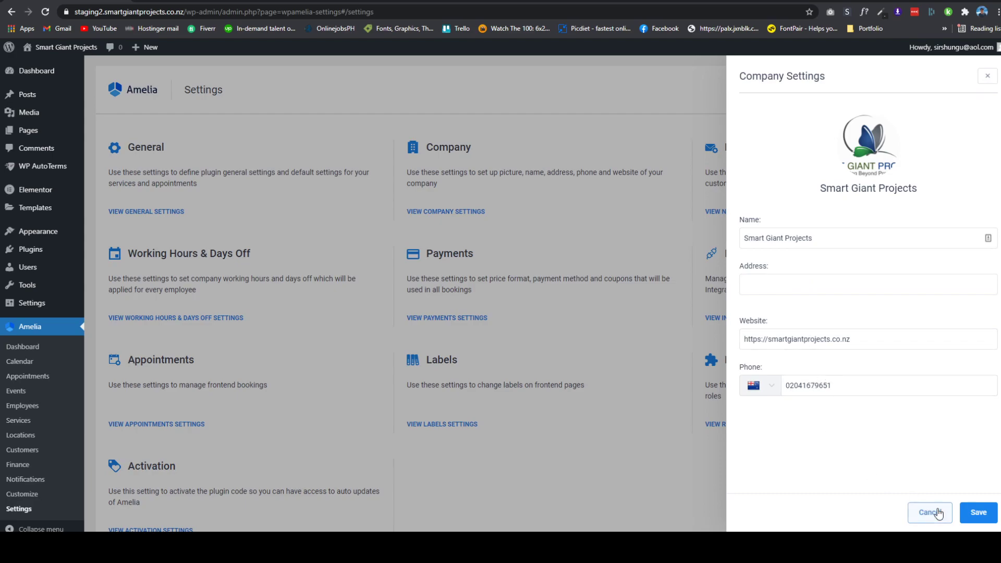
left_click(978, 516)
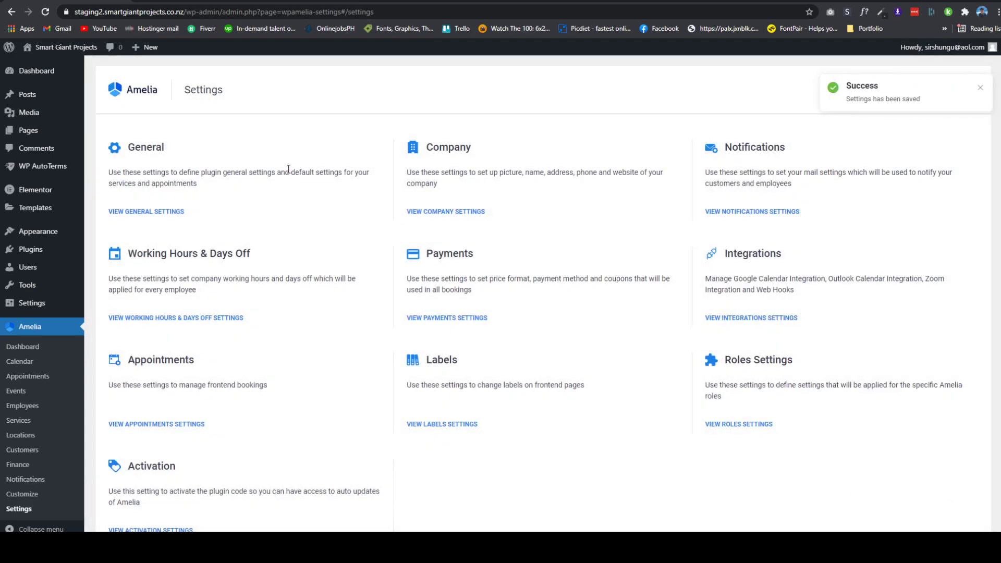
left_click(145, 212)
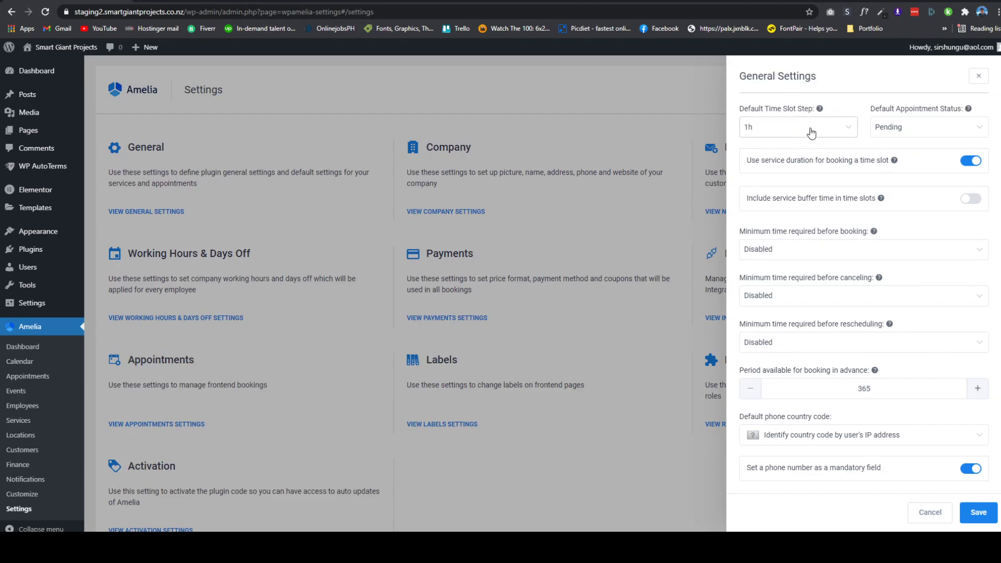
- On the booking page, go back to the Bathroom Renovation services, open one and check its time slots for May 29, 2021
left_click(198, 1)
scroll(321, 132, "down", 3)
scroll(321, 133, "up", 3)
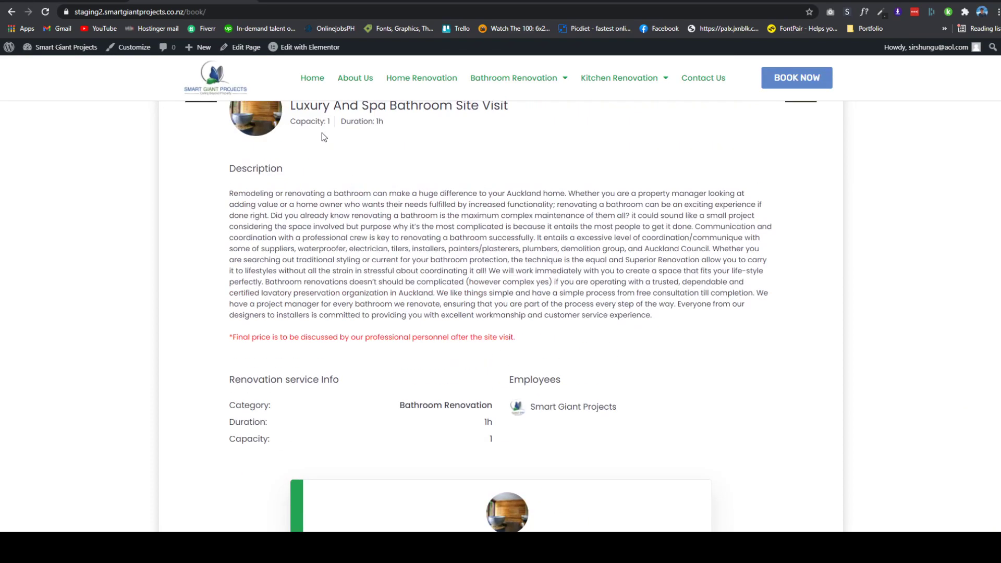
scroll(328, 172, "up", 4)
left_click(314, 302)
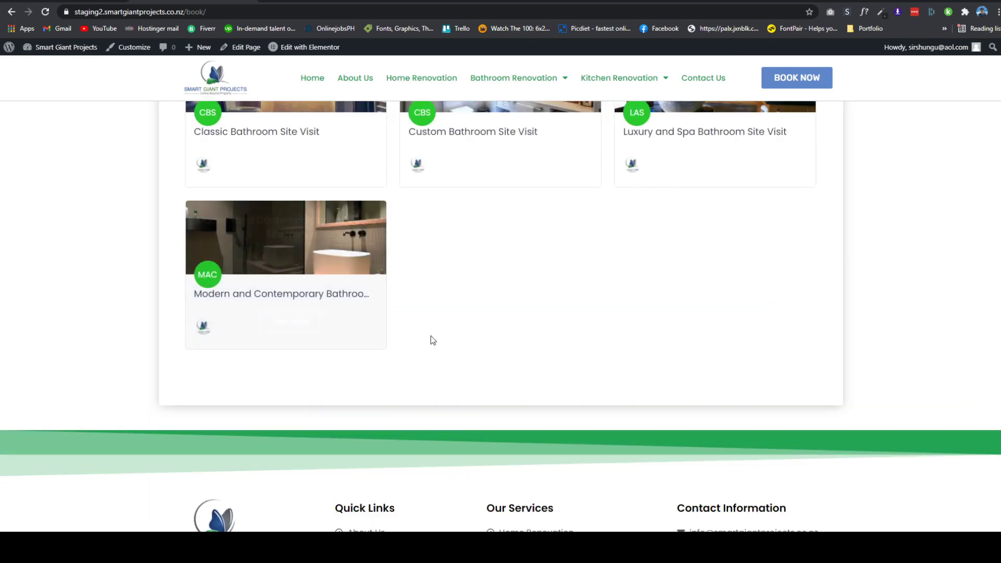
scroll(527, 354, "down", 8)
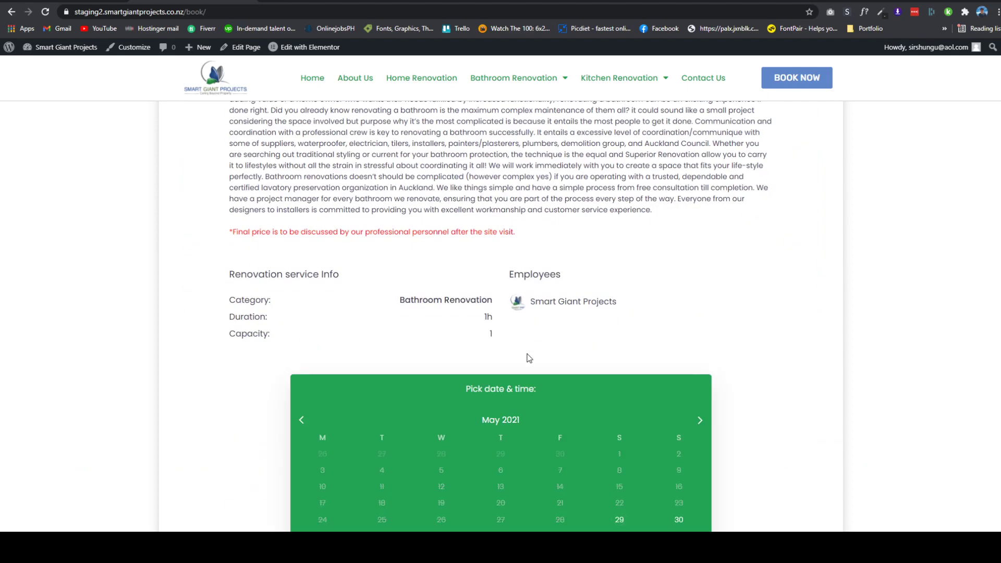
left_click(621, 361)
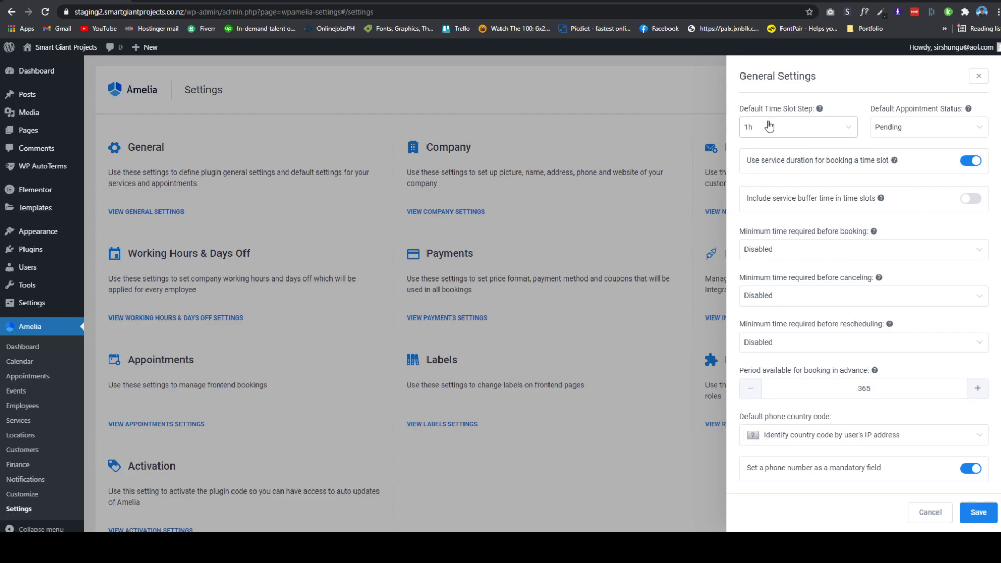
- Compare the default time slot step options with the booking page's slots, and view the default appointment status options
left_click(769, 126)
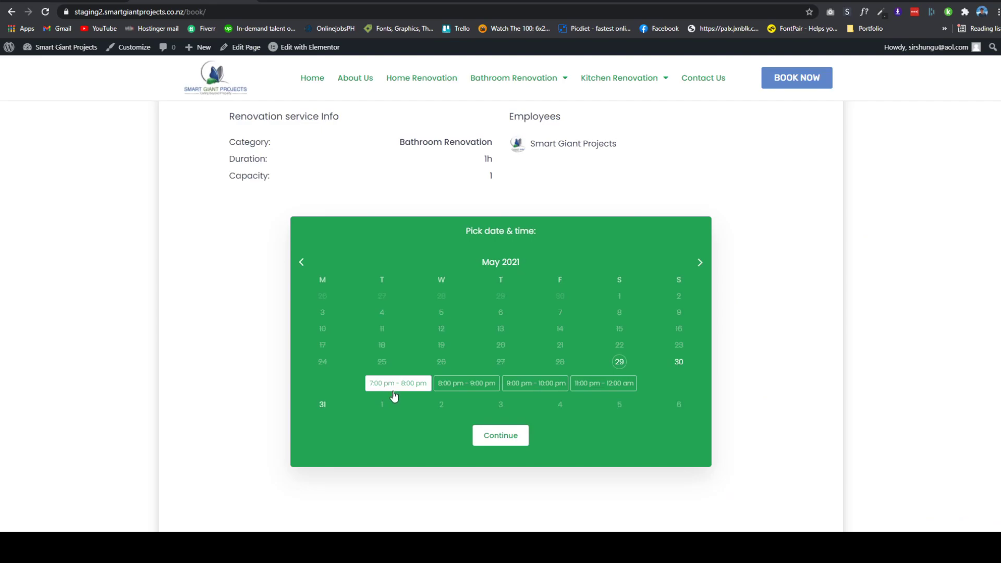
left_click(106, 4)
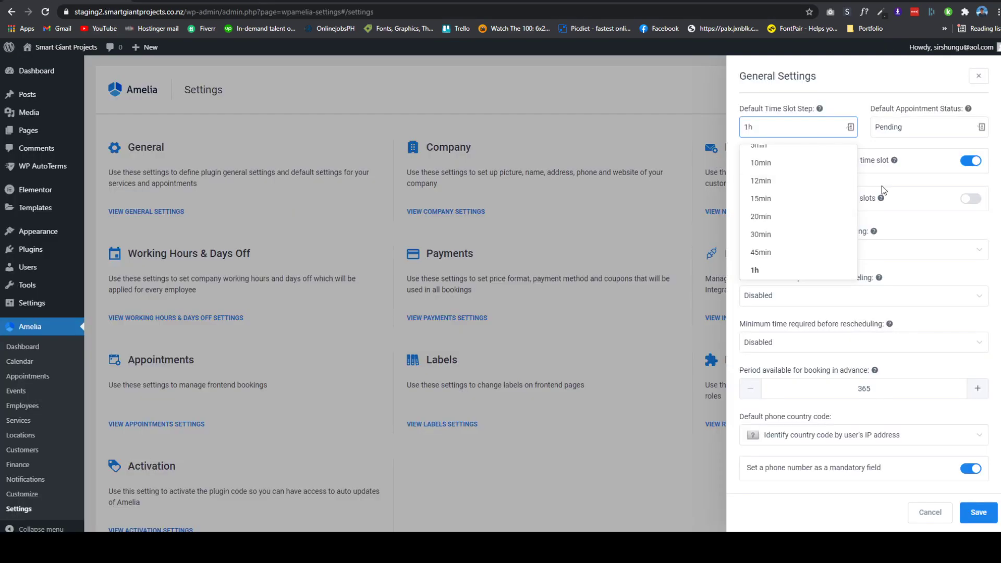
left_click(845, 102)
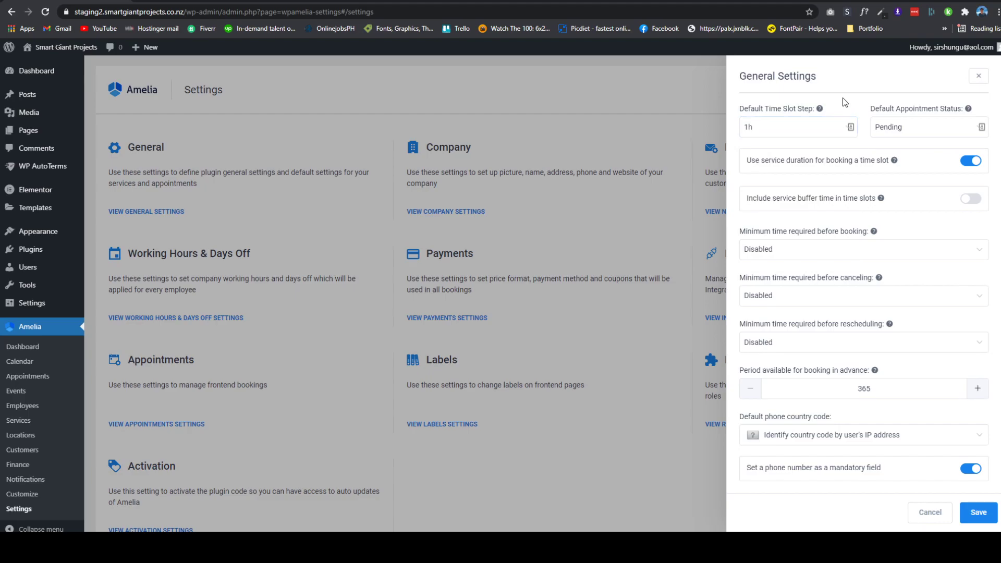
left_click(904, 129)
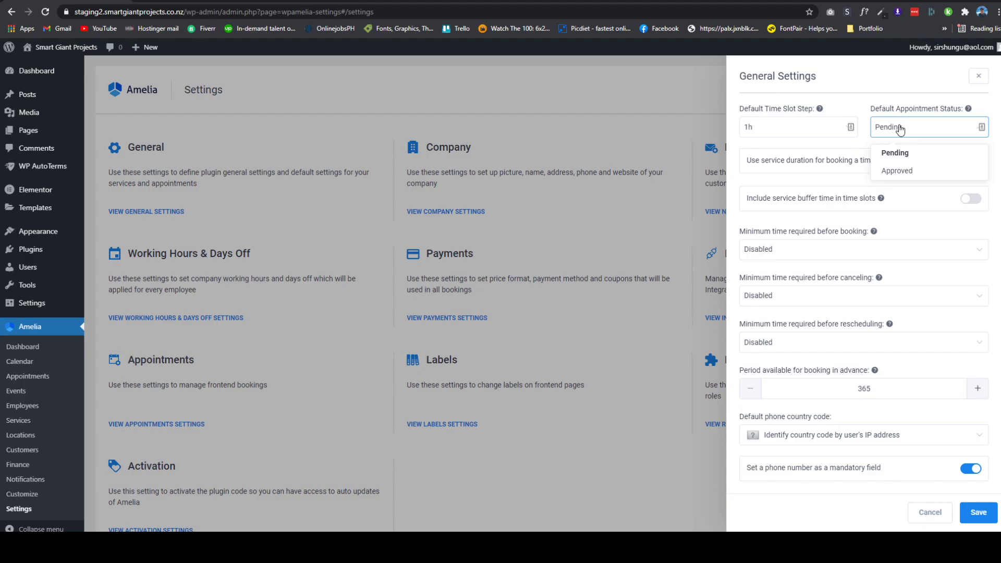
left_click(863, 107)
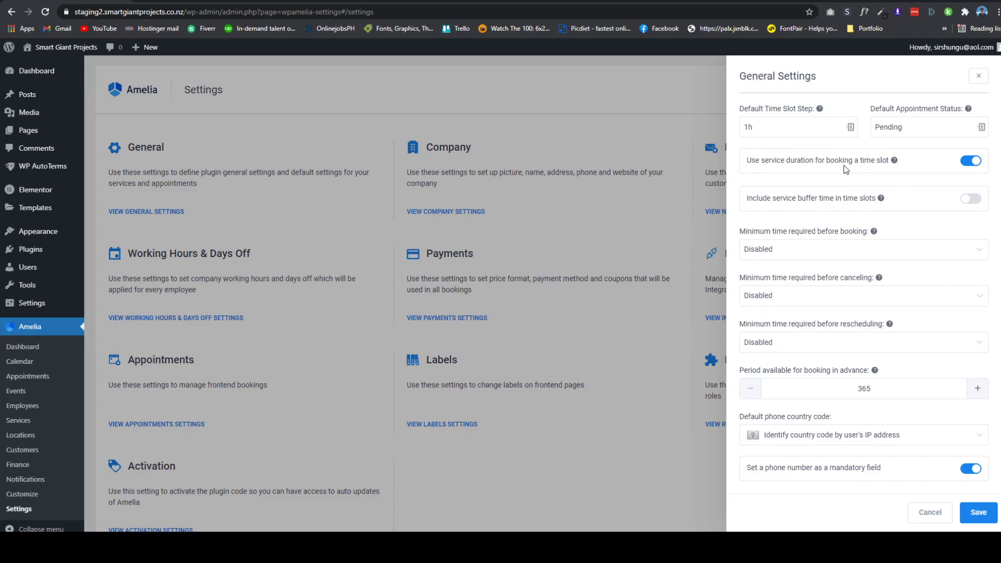
- Compare the service duration setting with the booking page's slots, and read the help for minimum time before booking and canceling
left_click(230, 2)
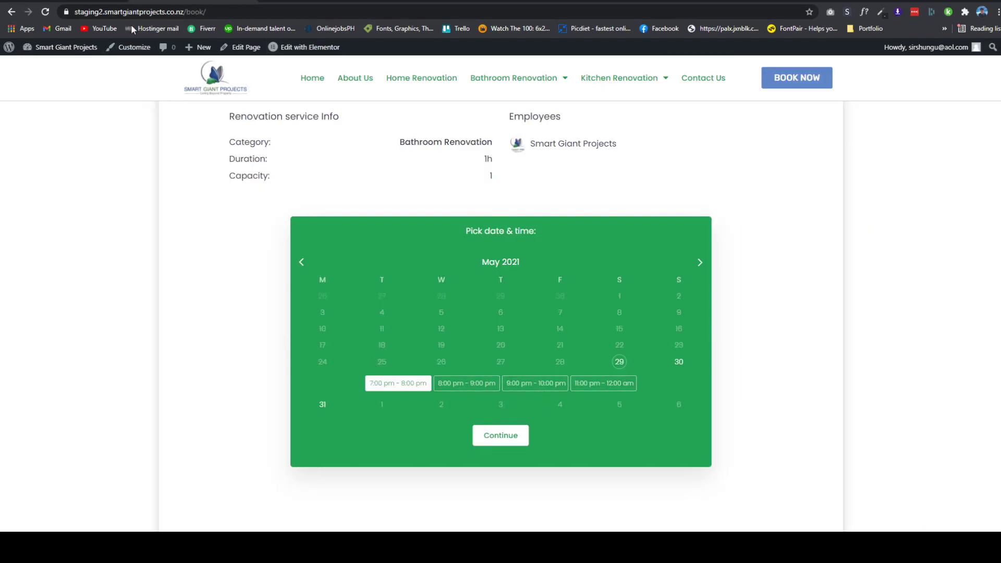
key("ctrl+shift+Tab")
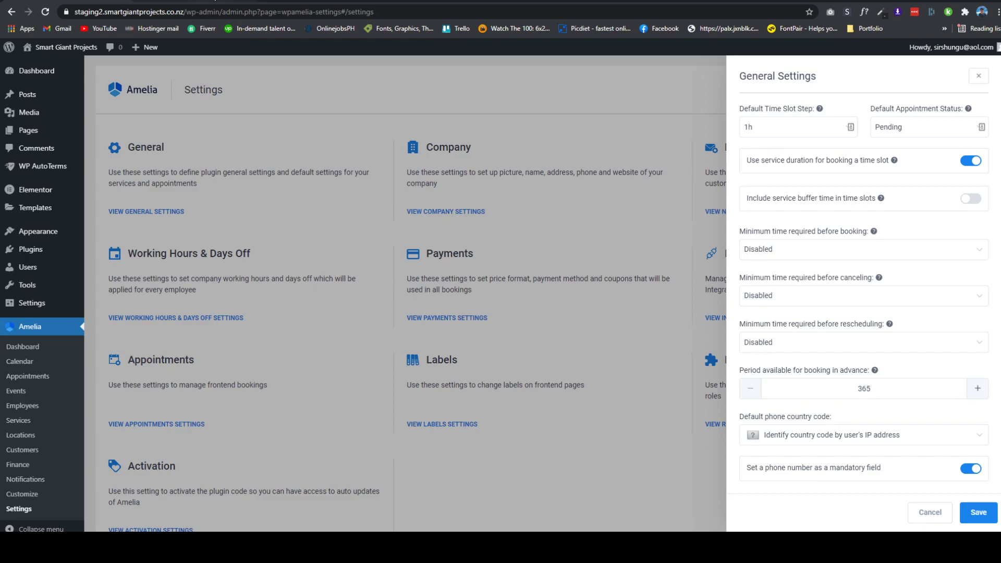
key("ctrl+Tab")
mouse_move(876, 234)
mouse_move(880, 277)
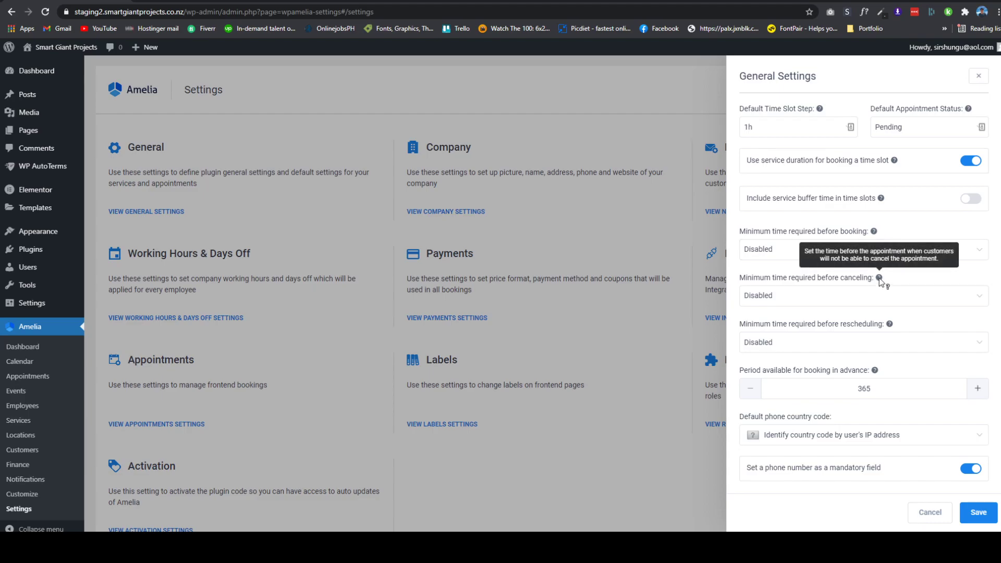
- View the available choices for the minimum time required before canceling and before rescheduling
scroll(892, 282, "down", 2)
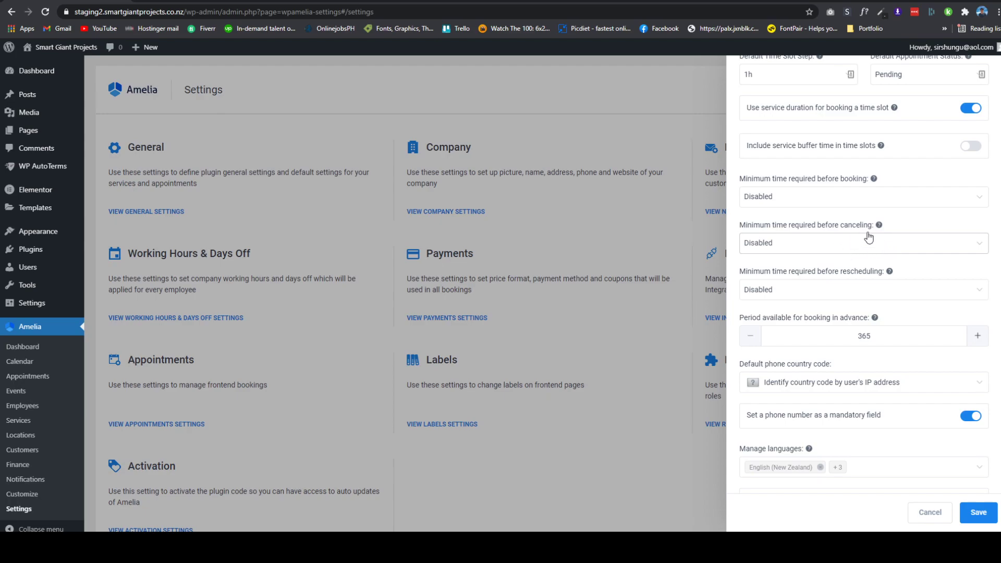
left_click(864, 248)
scroll(844, 290, "down", 10)
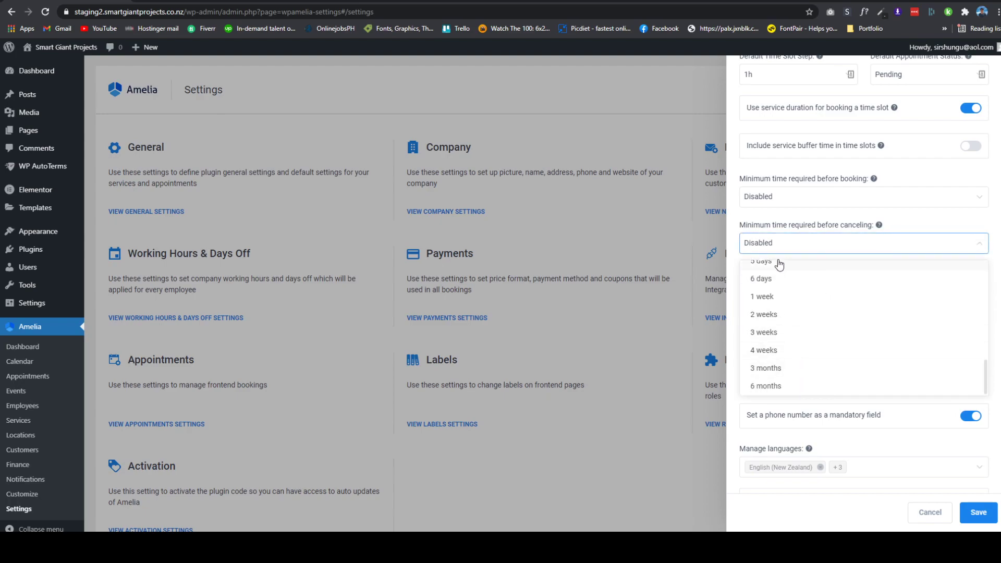
left_click(734, 222)
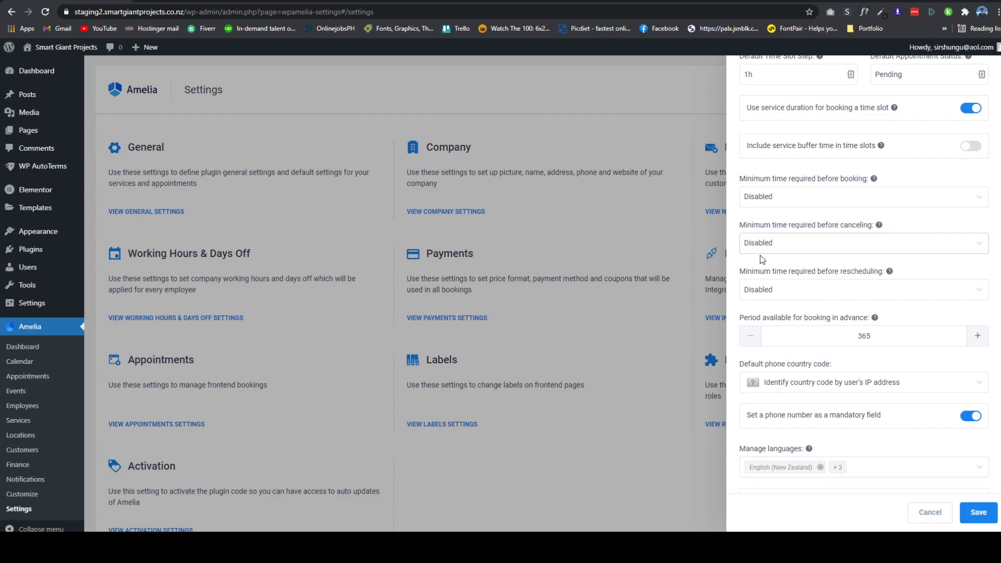
left_click(807, 296)
left_click(807, 295)
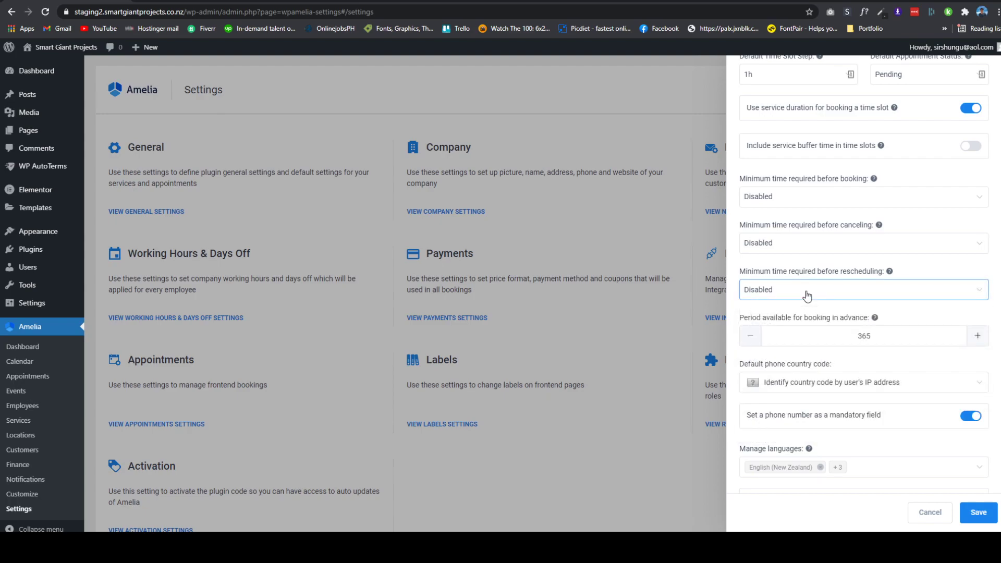
- Set the period available for booking in advance to 365
left_click(875, 337)
double_click(865, 337)
type("30")
key("BackSpace")
type("65")
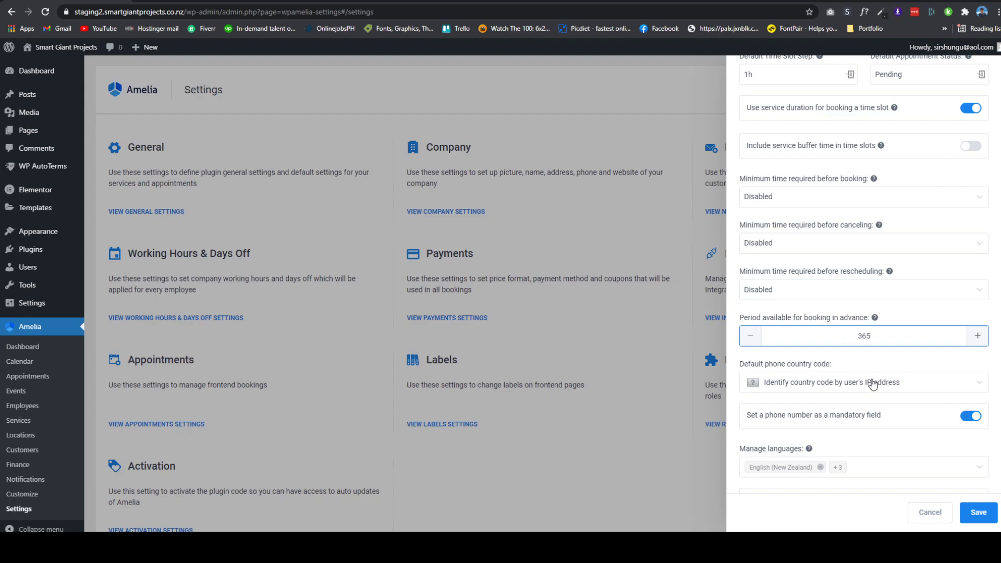
- On the booking page, choose the 9:00 pm - 10:00 pm slot and continue to the customer details form
scroll(891, 394, "down", 2)
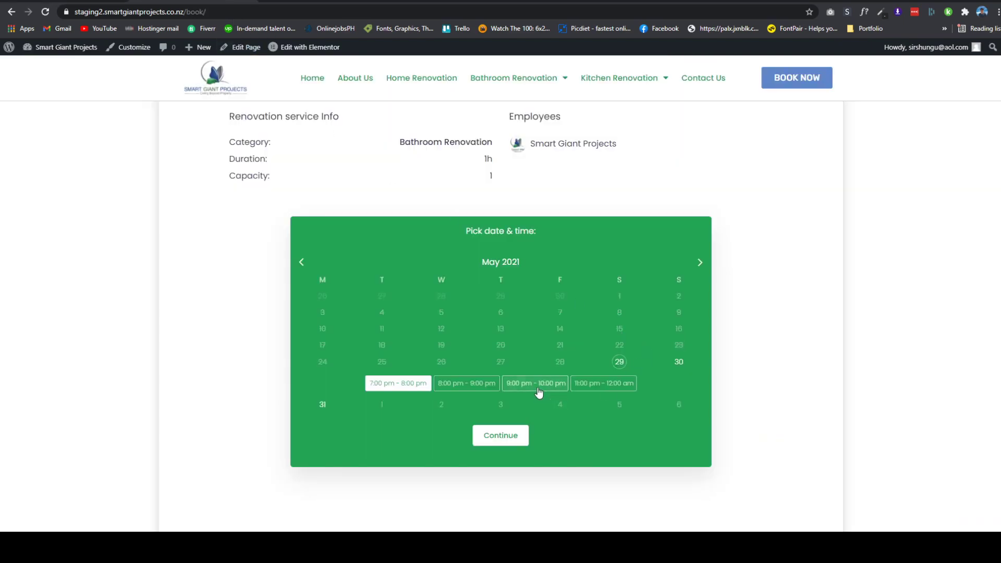
left_click(536, 382)
scroll(532, 404, "down", 3)
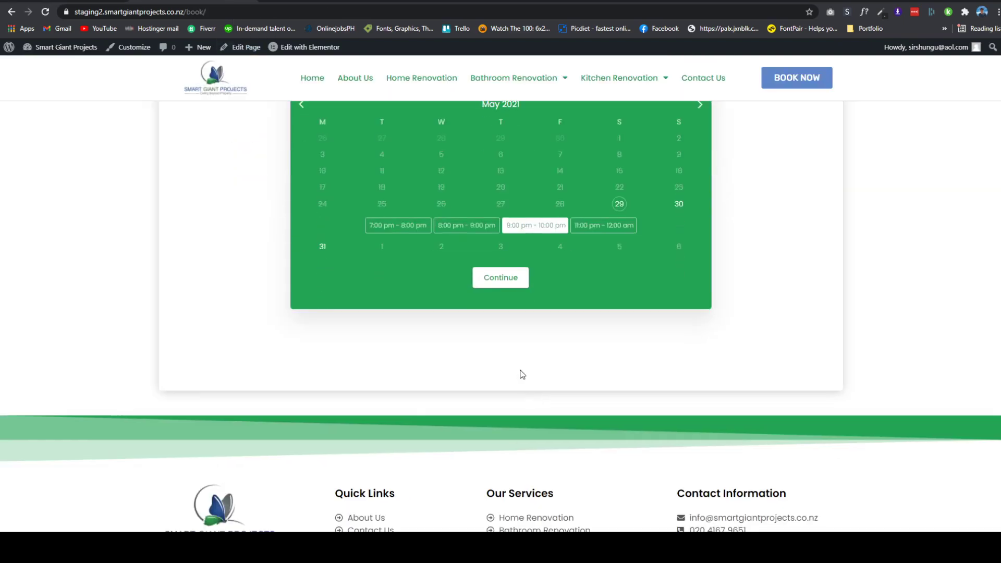
left_click(489, 278)
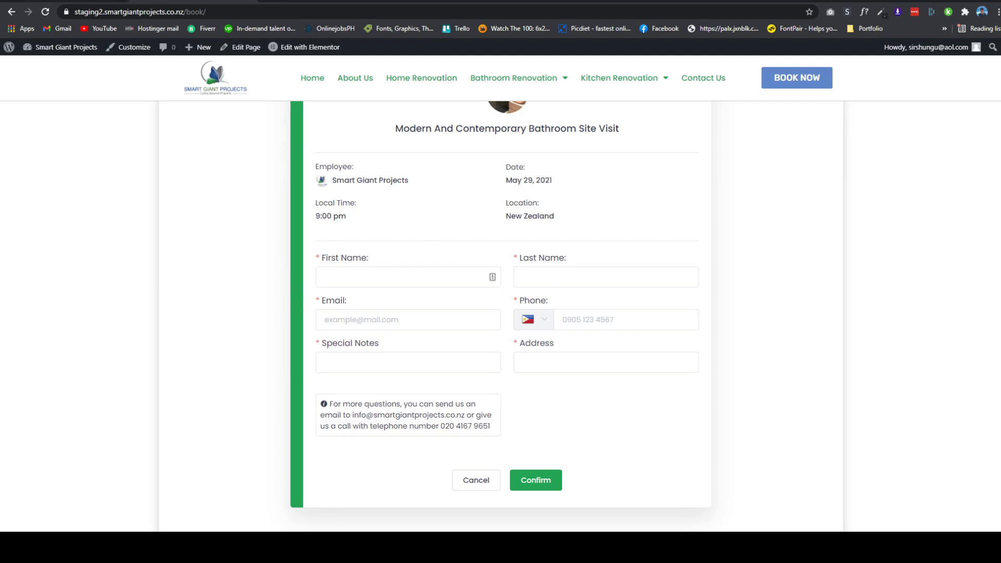
- Return to the General Settings and browse the languages offered under Manage languages
left_click(111, 1)
scroll(866, 276, "down", 2)
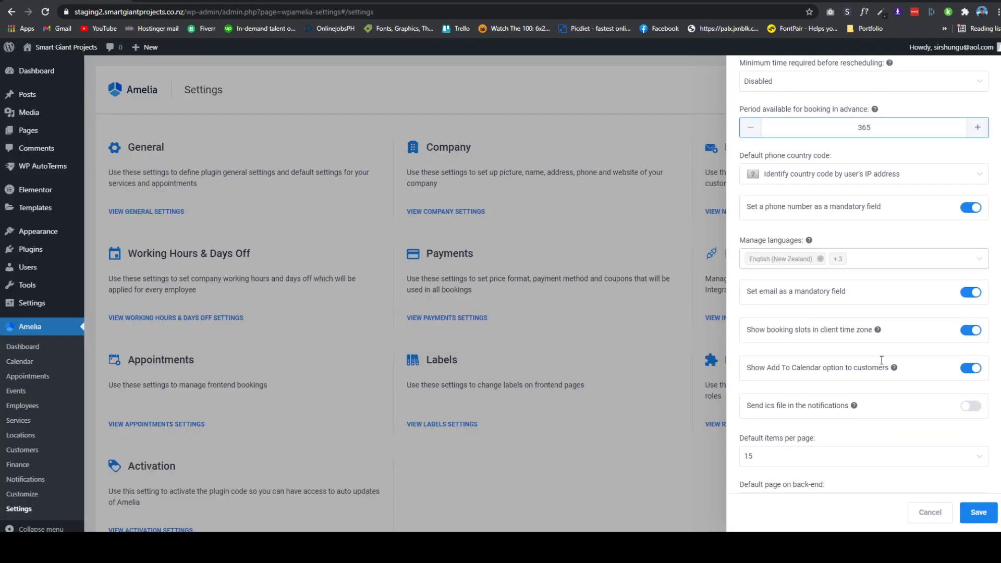
left_click(861, 255)
scroll(858, 325, "down", 5)
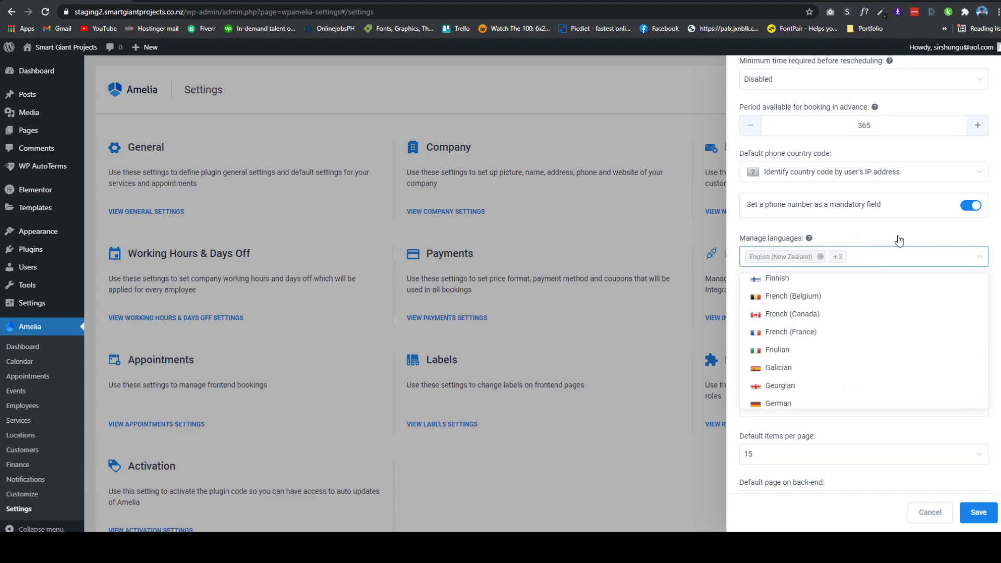
left_click(998, 256)
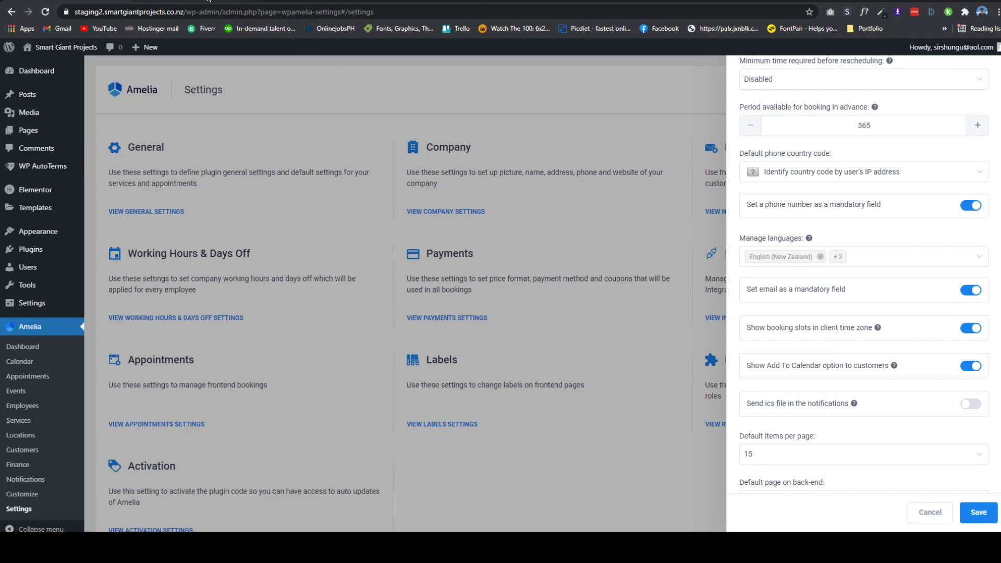
- Review the booking details form, cancel it to check the time slots again, and return to the General Settings
left_click(208, 1)
scroll(480, 335, "up", 3)
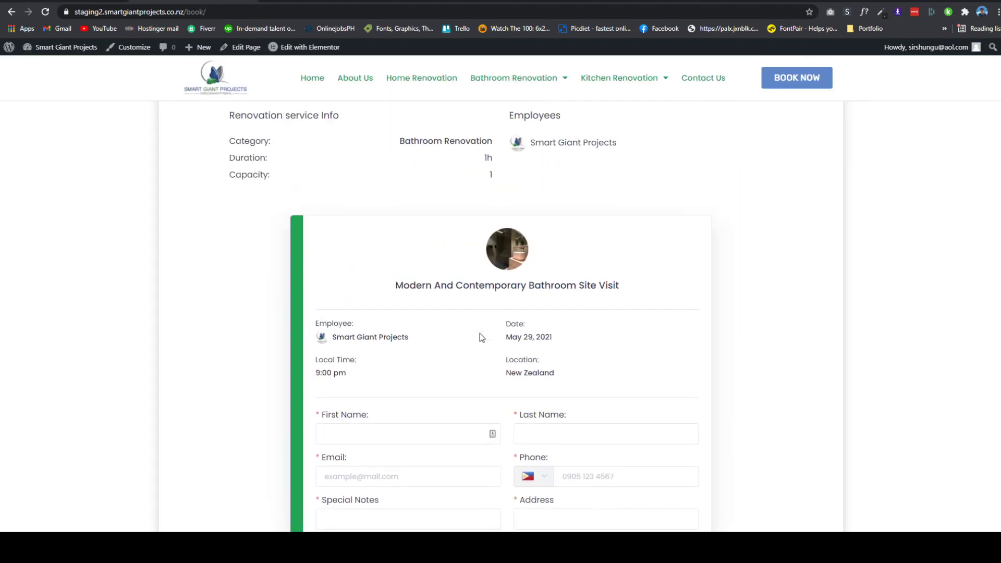
scroll(389, 144, "up", 3)
scroll(372, 284, "down", 5)
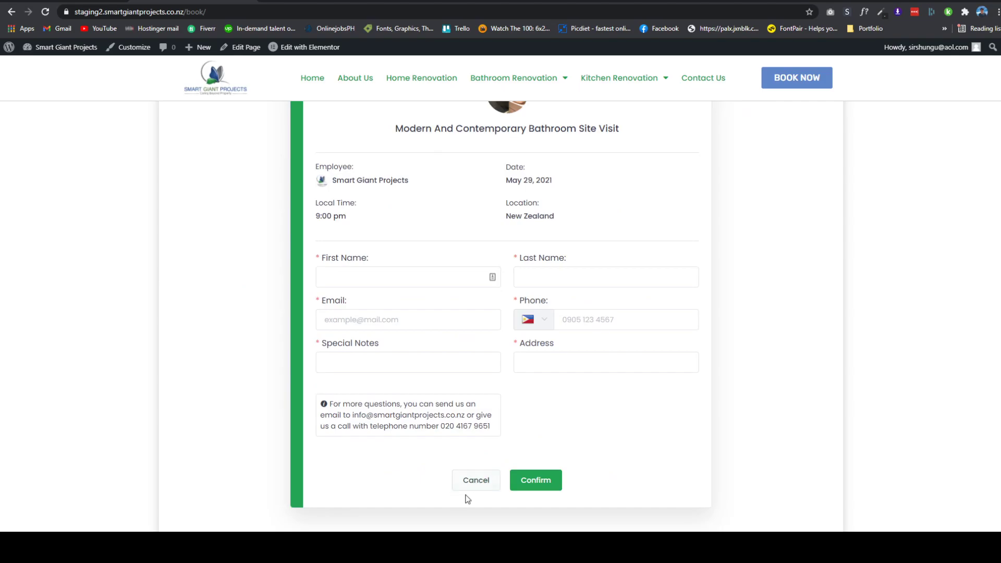
left_click(473, 480)
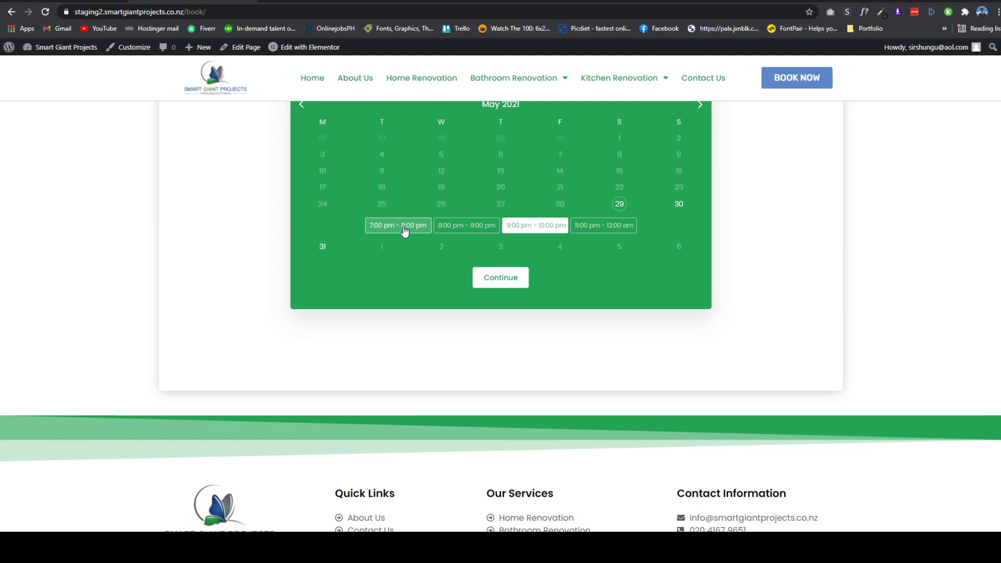
scroll(405, 230, "up", 2)
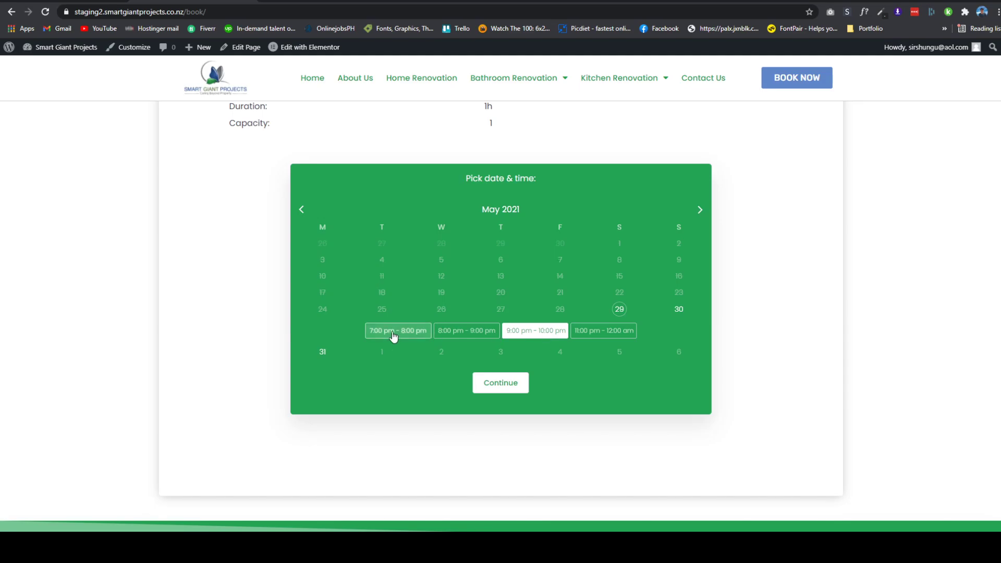
key("ctrl+Tab")
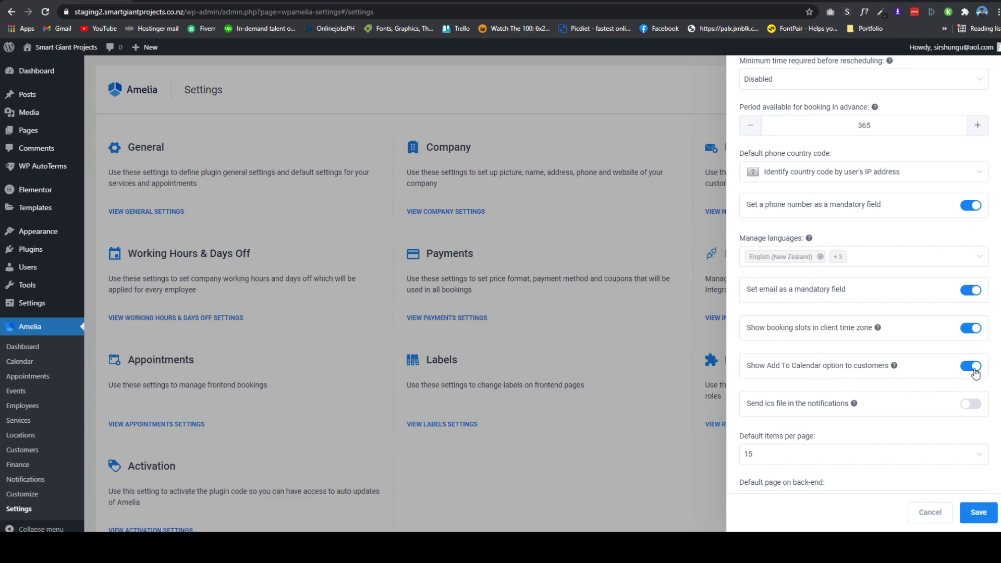
- Reopen the details form for the 9:00 pm slot, view its confirmation area, and go back to the remaining General Settings
left_click(218, 2)
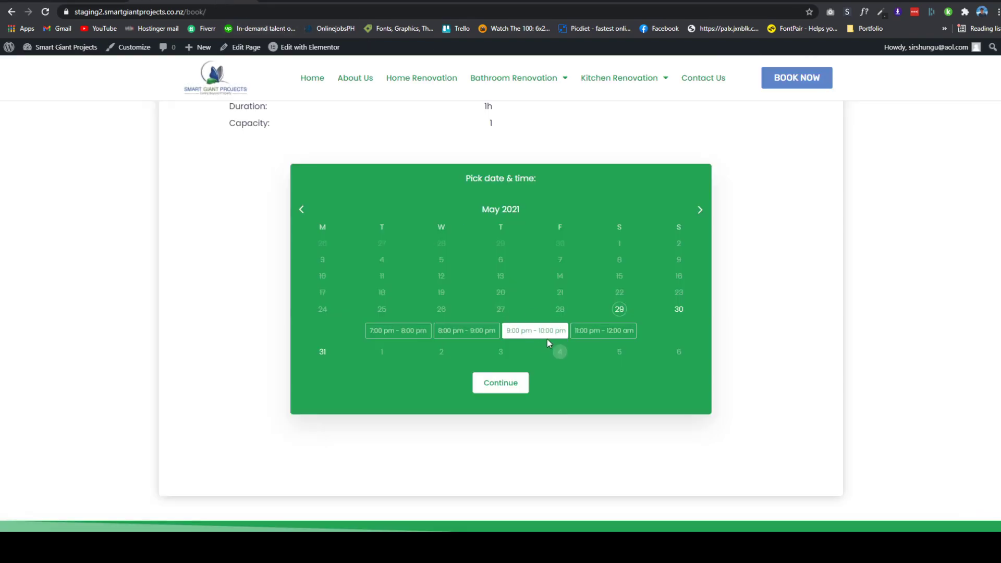
left_click(494, 387)
scroll(531, 312, "down", 5)
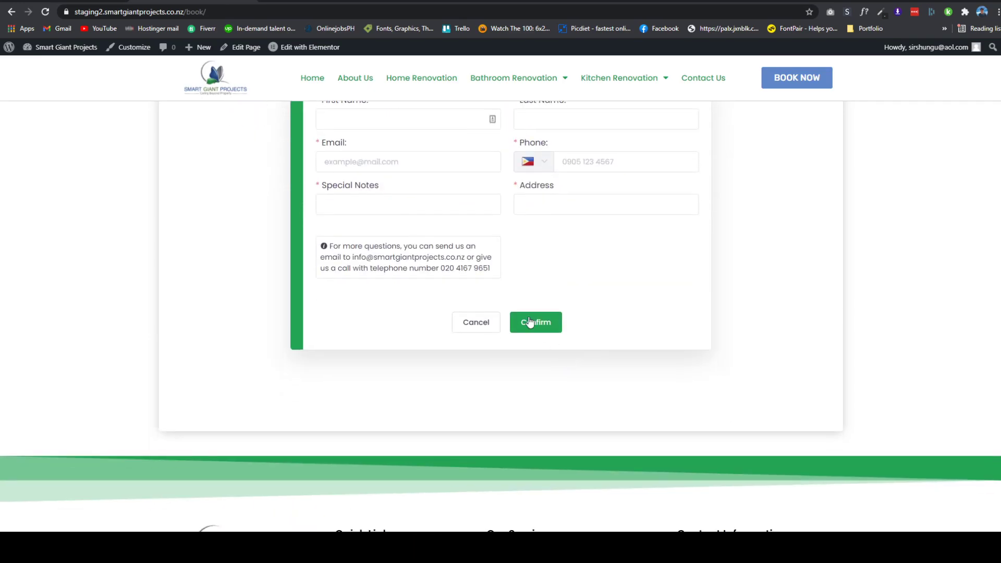
left_click(82, 2)
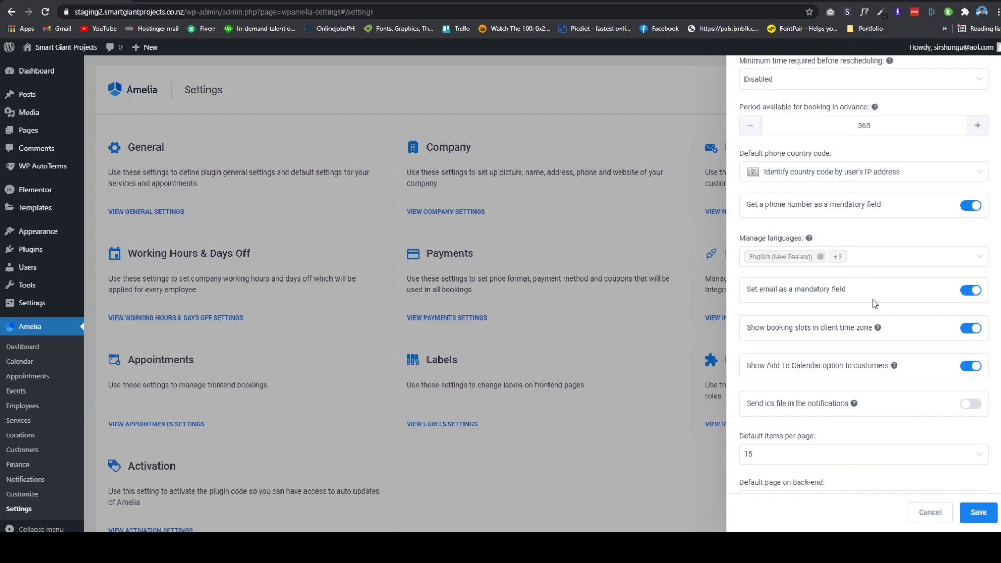
scroll(874, 304, "down", 3)
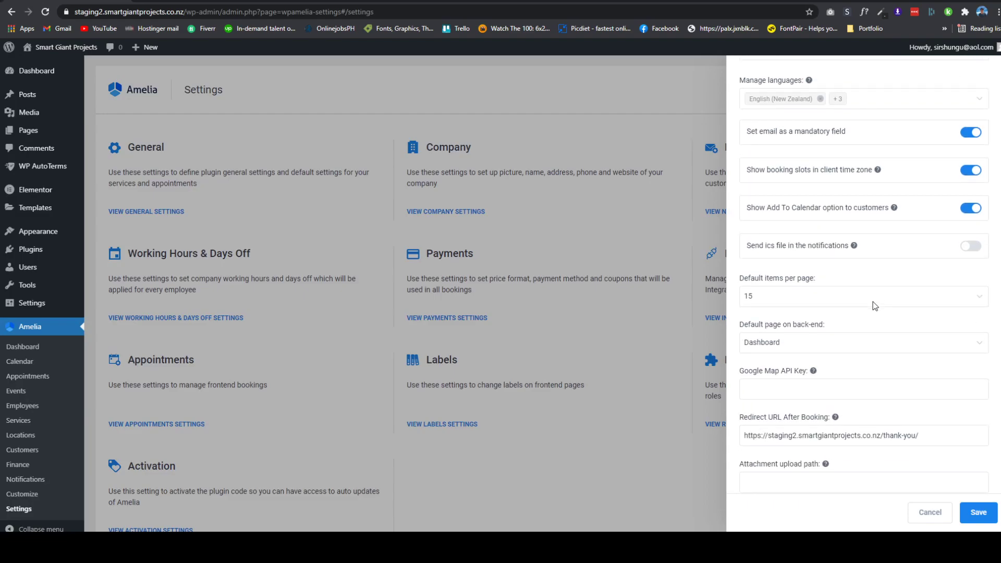
- Go back to the Bathroom Renovation services list on the booking page and compare it with the default items per page setting
left_click(203, 4)
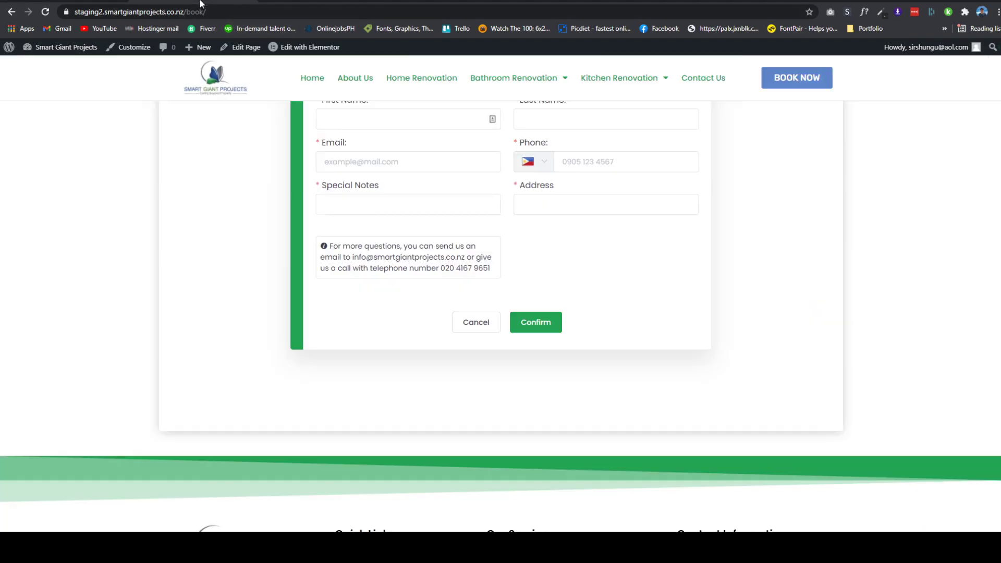
scroll(402, 250, "up", 5)
scroll(397, 196, "up", 8)
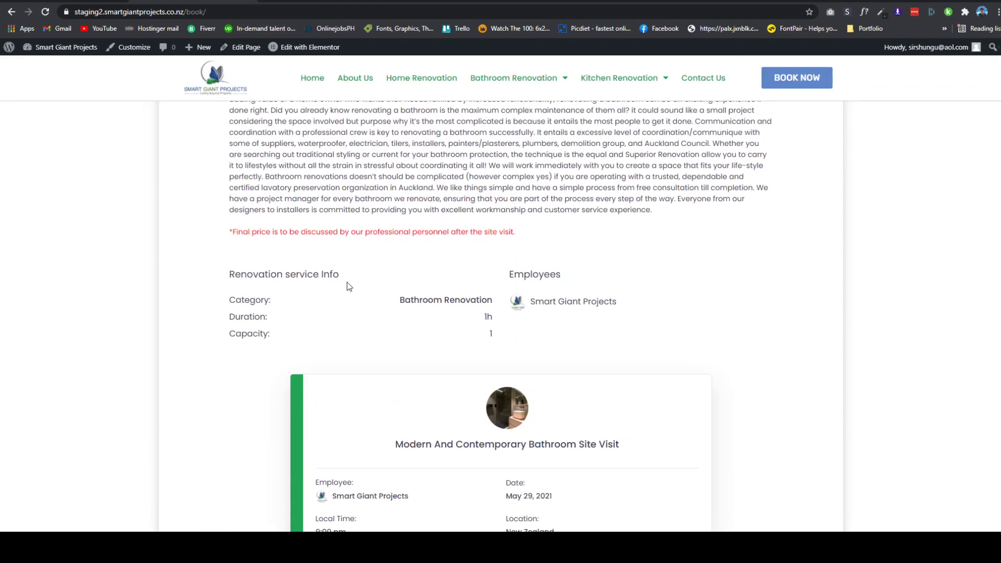
left_click(296, 198)
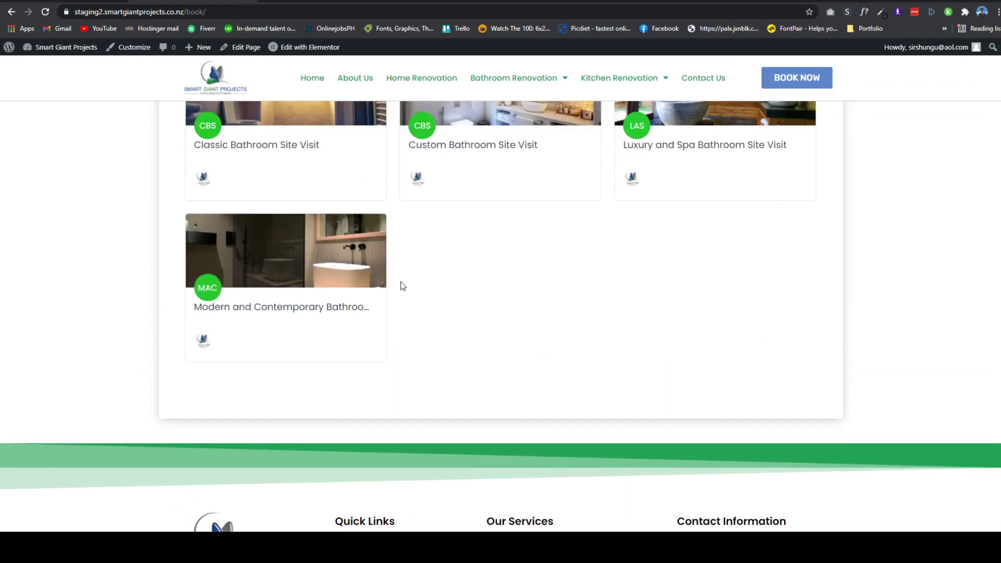
scroll(411, 418, "down", 3)
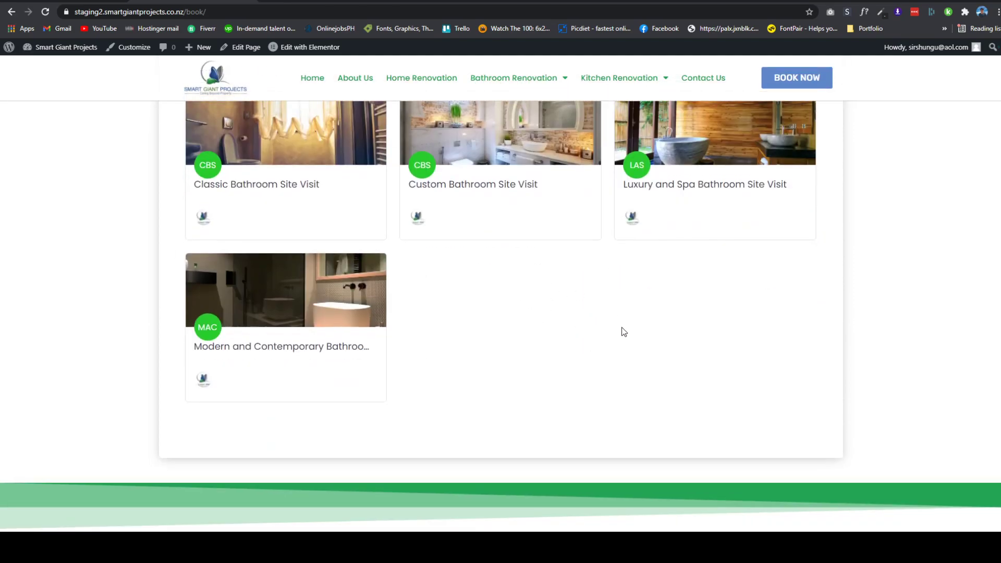
left_click(95, 1)
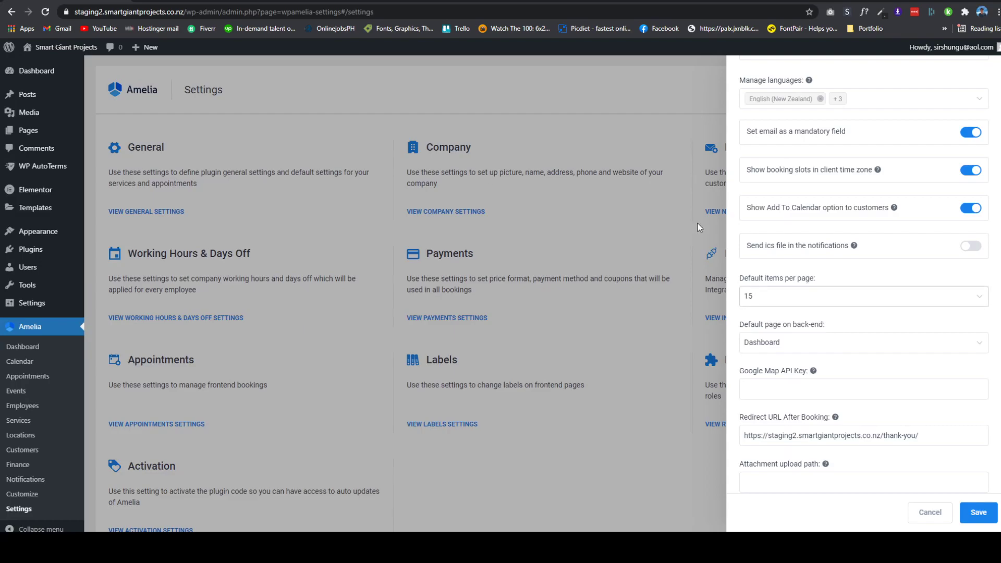
left_click(248, 3)
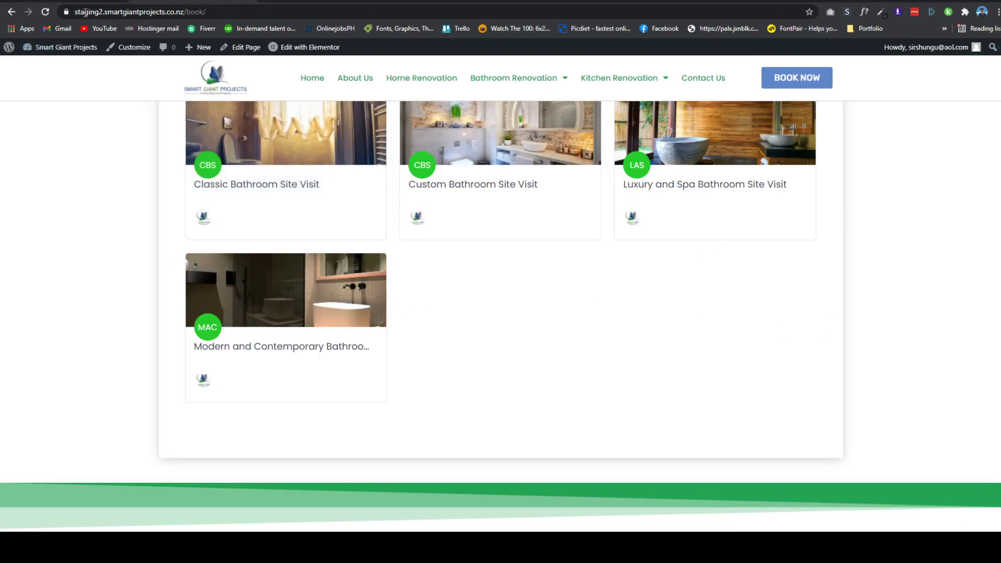
key("ctrl+shift+Tab")
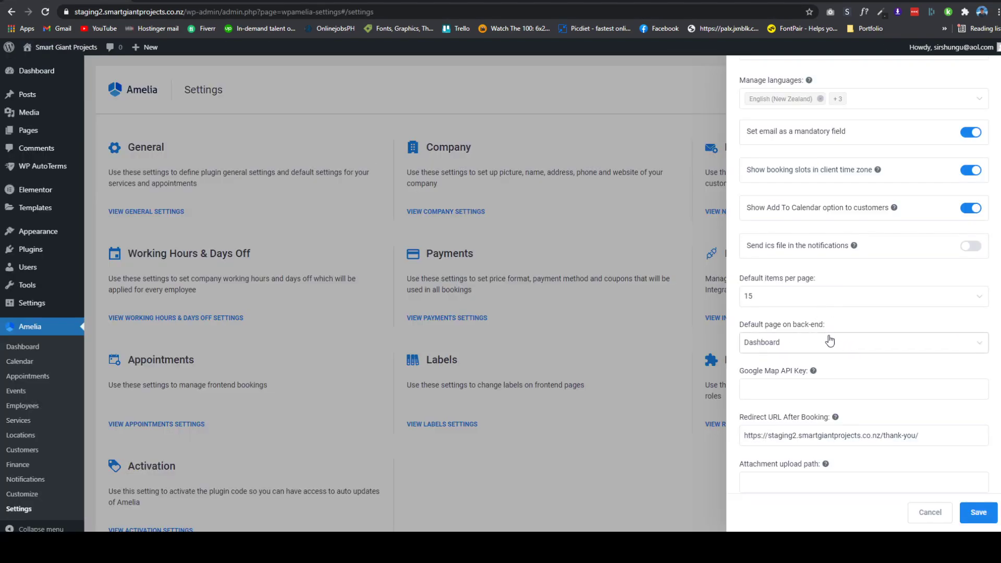
- Check the default back-end page options and the remaining General Settings, keeping Dashboard as the default page, and save them
left_click(822, 348)
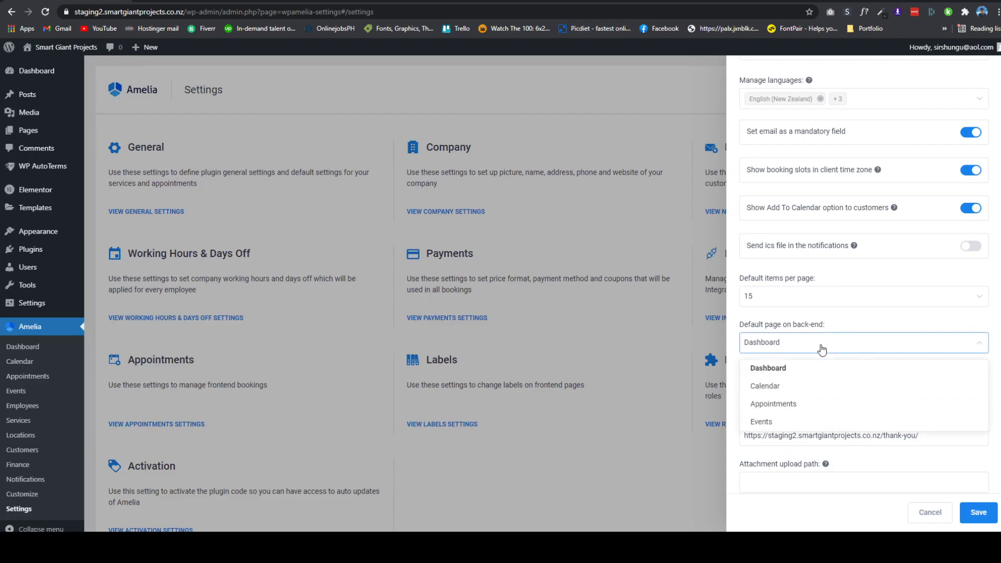
left_click(822, 348)
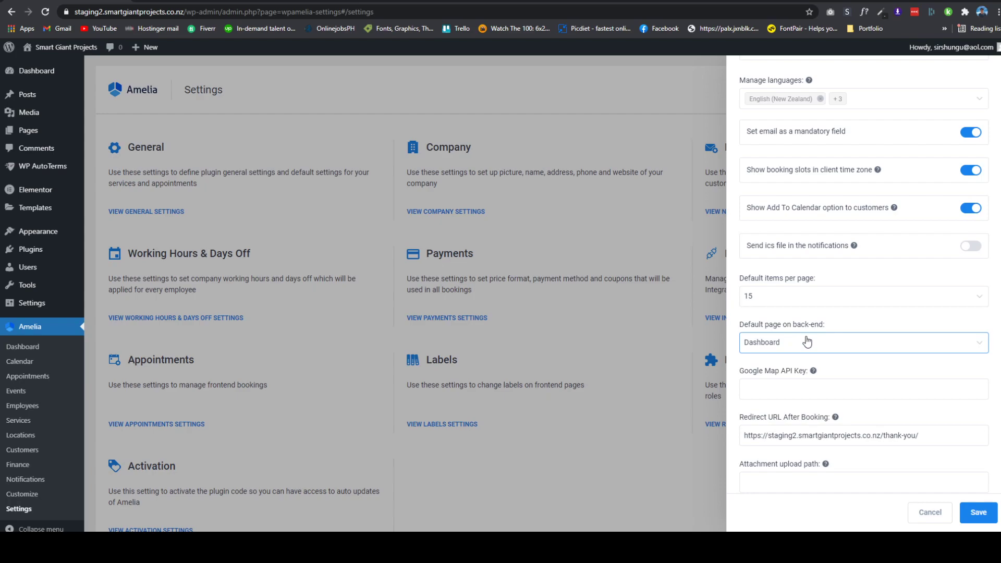
scroll(807, 342, "down", 2)
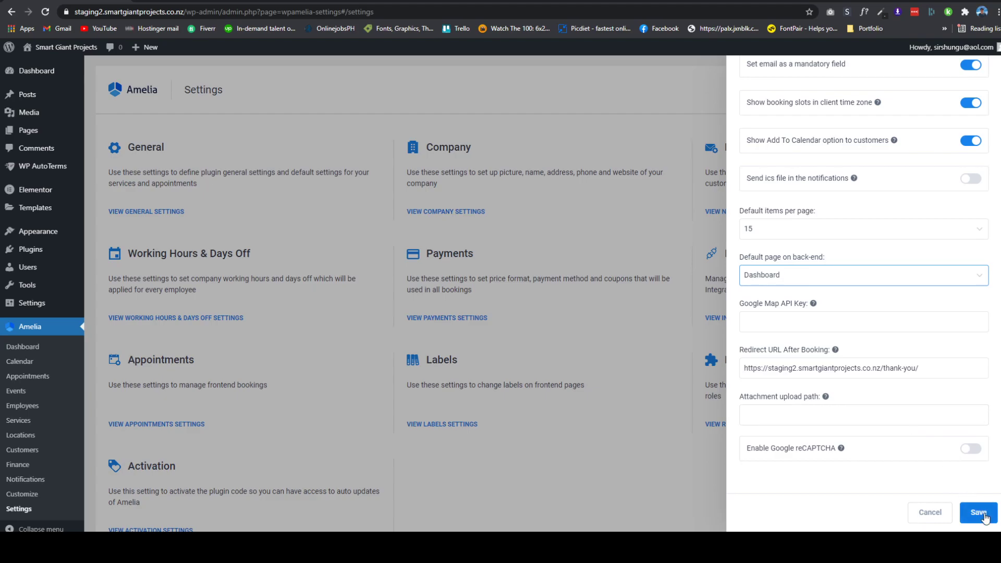
scroll(980, 496, "up", 10)
scroll(977, 473, "down", 10)
left_click(979, 512)
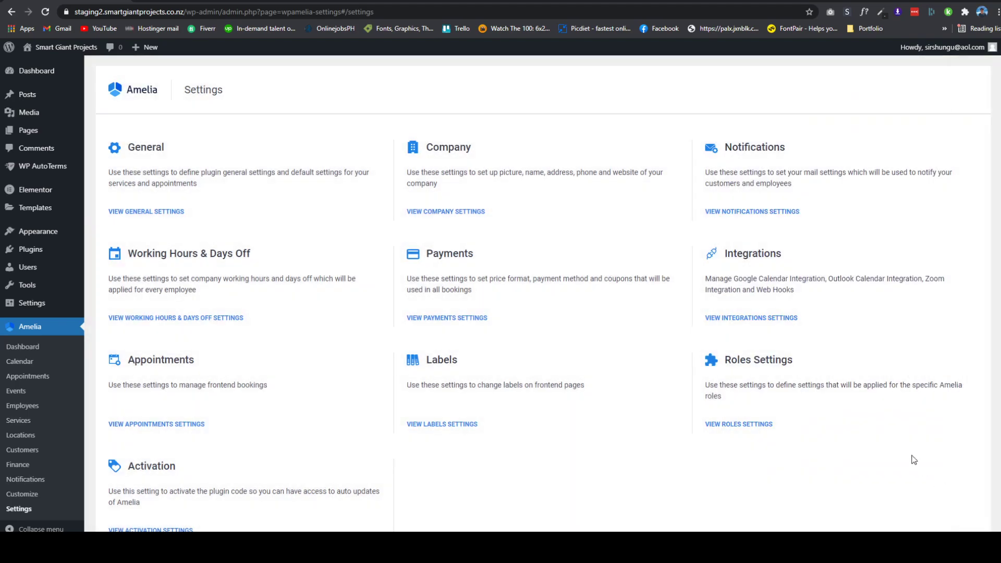
- Open the Notification Settings, dismiss the save message and browse the available mail services
left_click(758, 211)
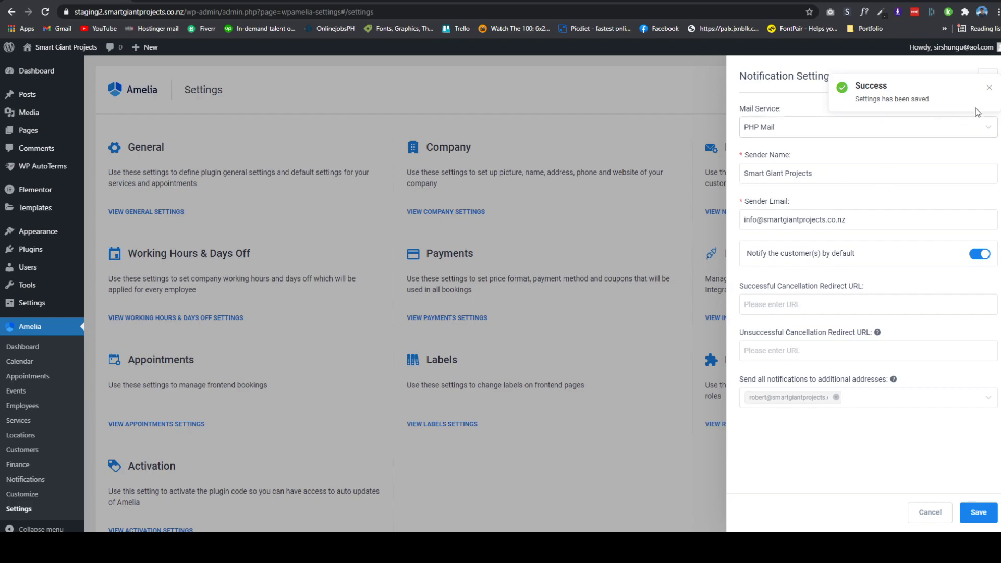
left_click(989, 88)
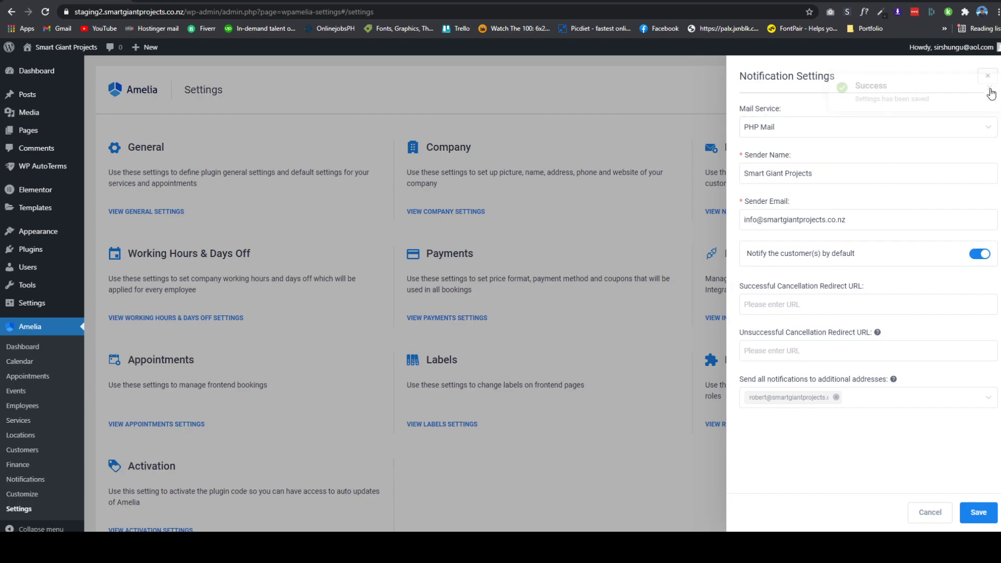
left_click(820, 131)
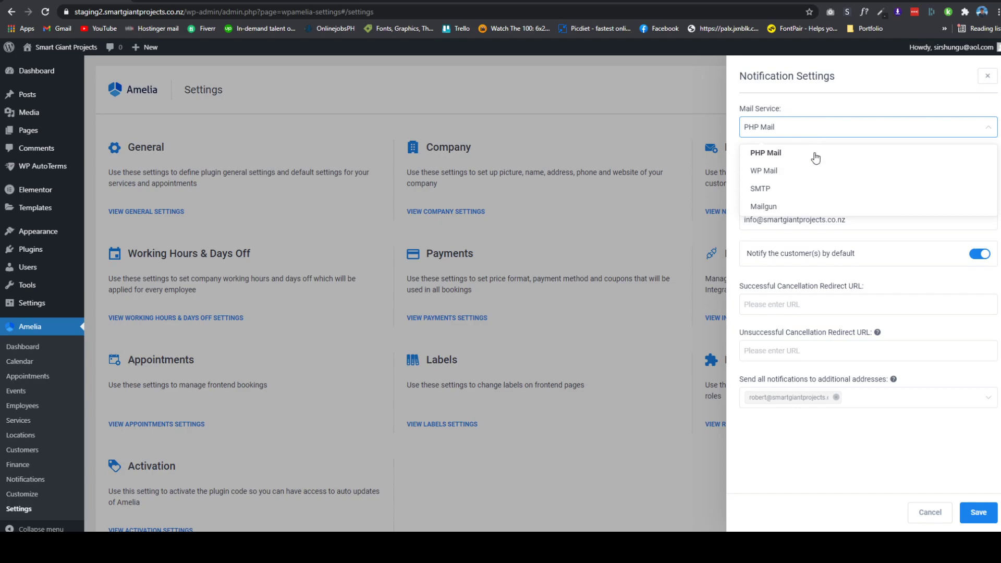
left_click(811, 133)
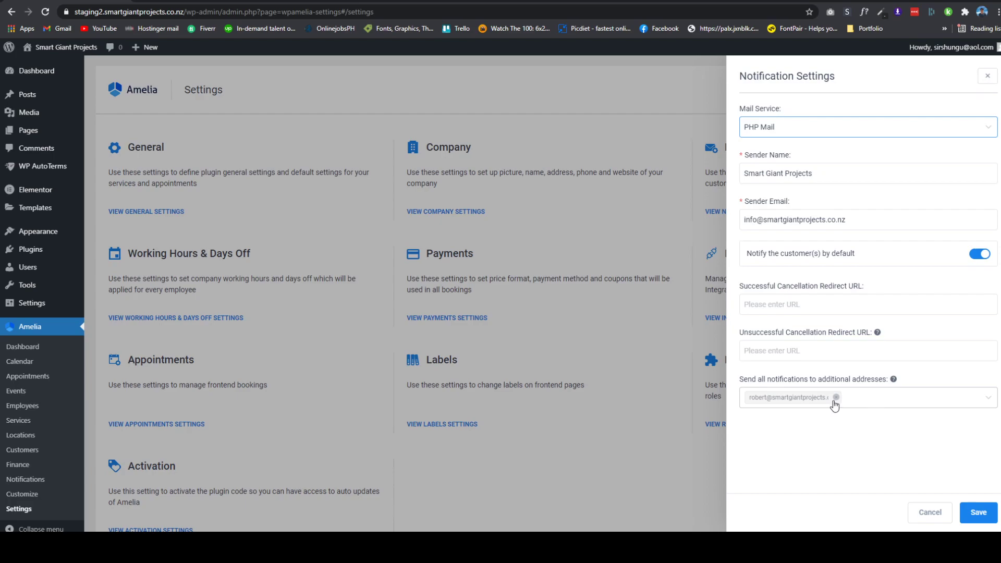
- Try the test entry "sfserser" as an additional notification address, clear it and leave the Notification Settings
left_click(865, 397)
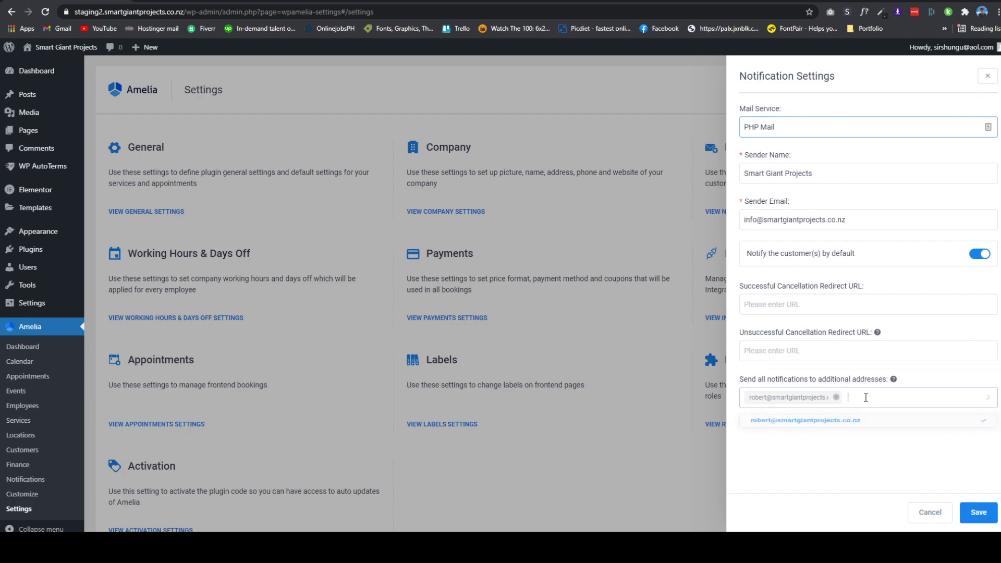
type("sfserser")
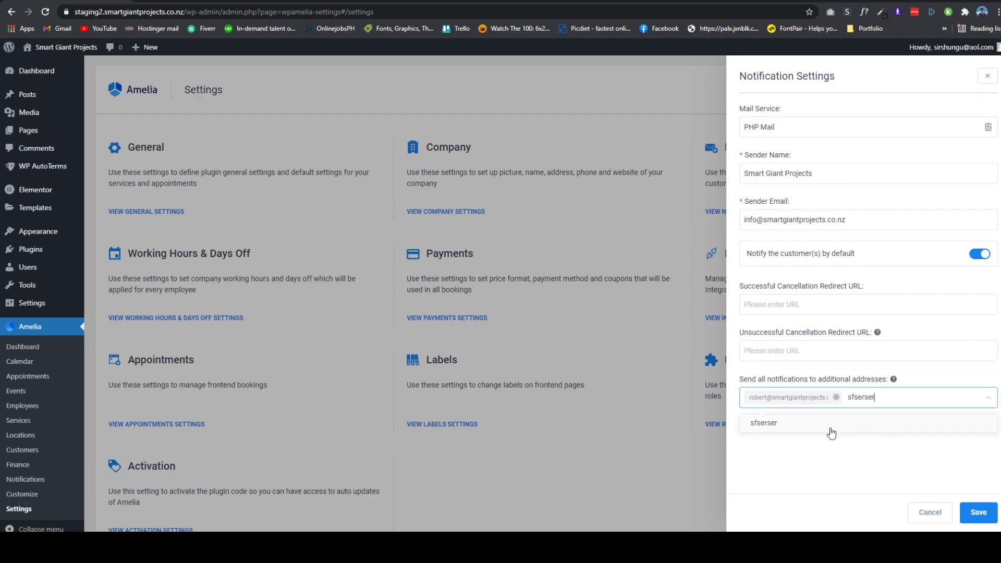
key("BackSpace")
key("BackSpace")
key("BackSpace")
key("BackSpace")
key("BackSpace")
key("BackSpace")
key("BackSpace")
key("BackSpace")
left_click(836, 454)
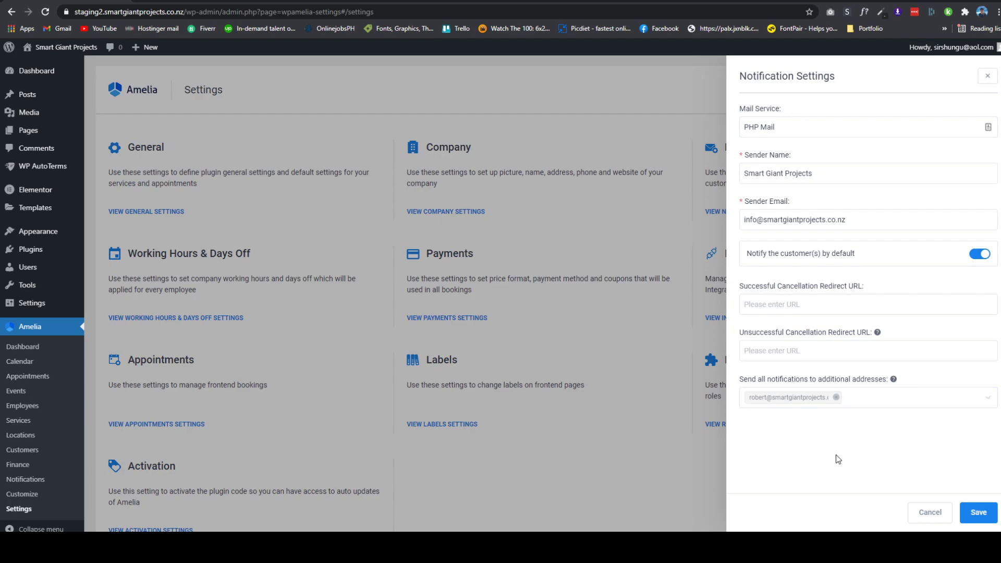
left_click(871, 399)
left_click(835, 469)
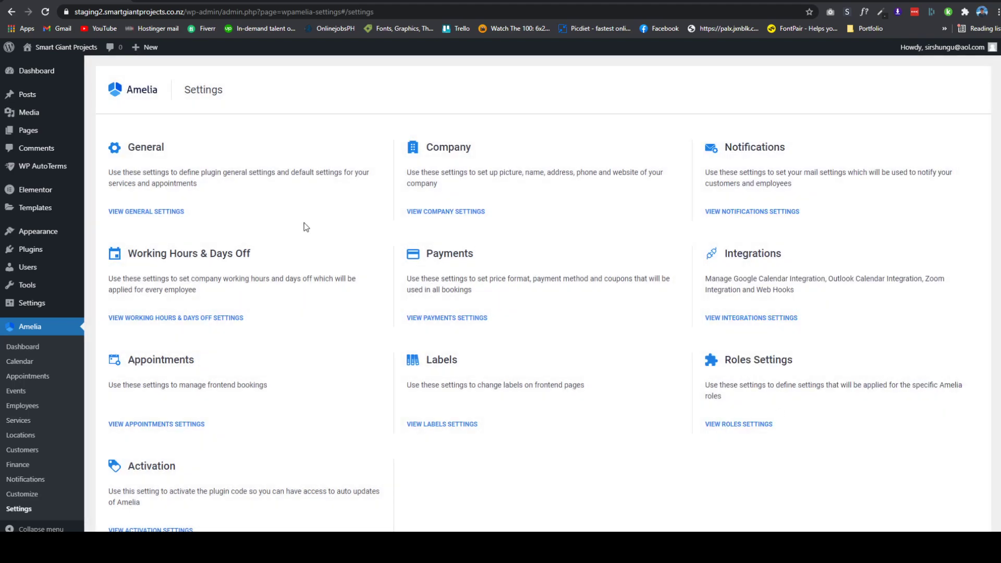
- Review the Working Hours & Days Off Settings and compare them with the Custom Bathroom Site Visit calendar on the booking page
left_click(178, 317)
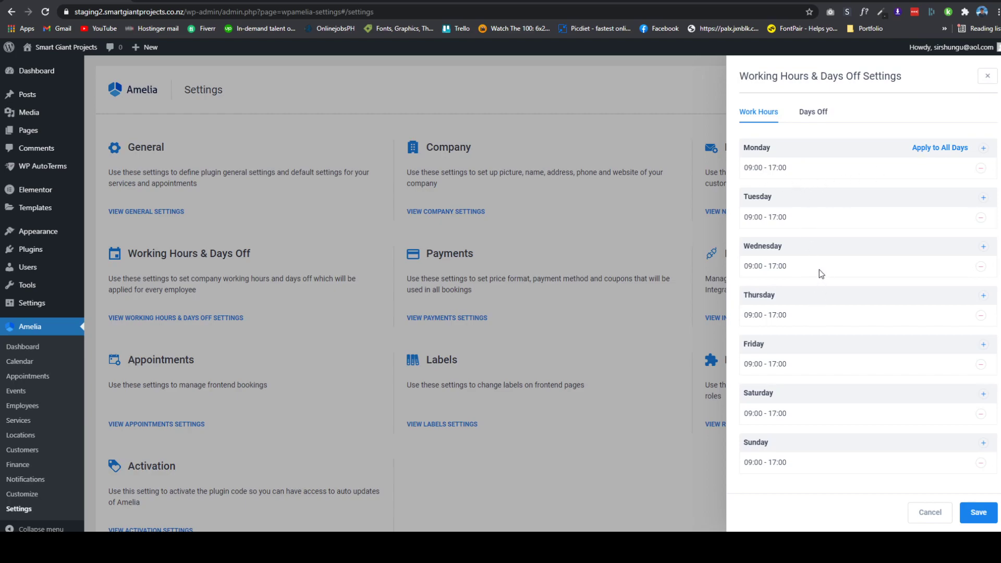
left_click(808, 117)
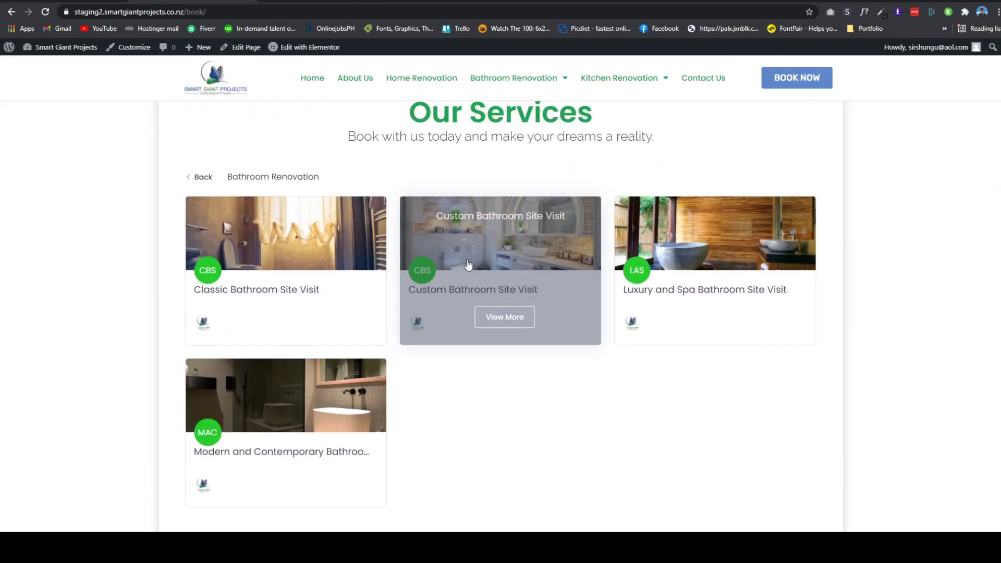
left_click(505, 317)
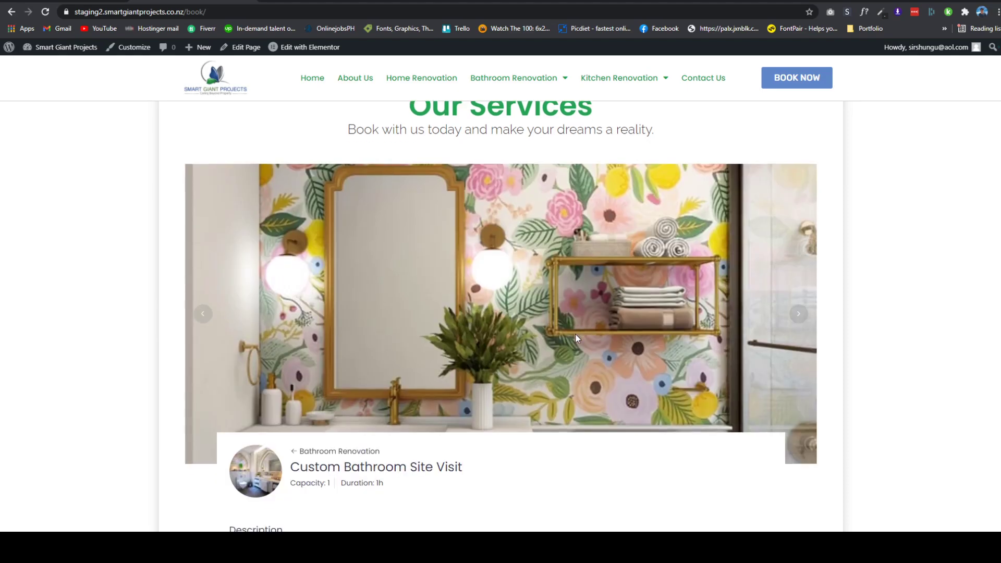
scroll(574, 334, "down", 5)
scroll(549, 342, "down", 4)
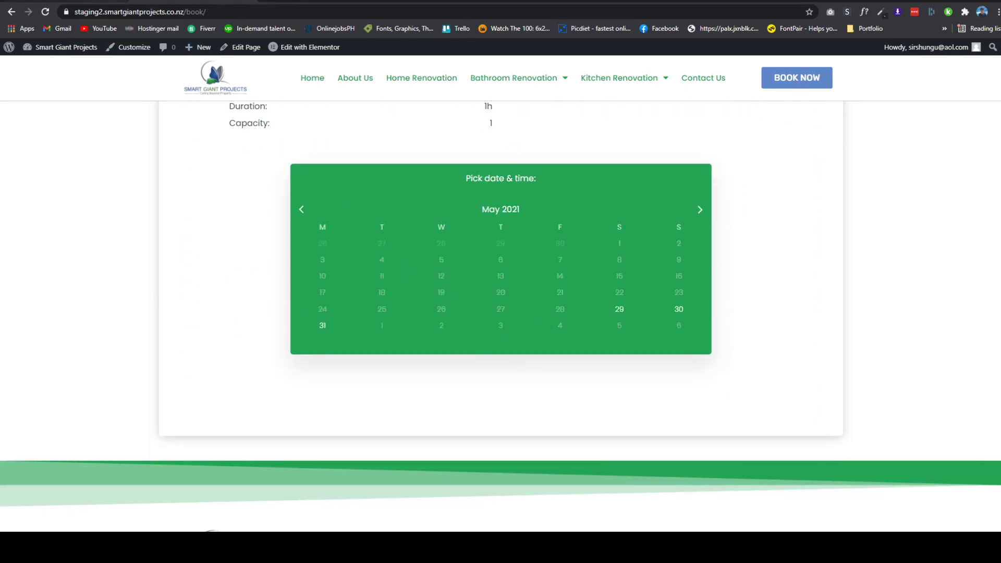
left_click(102, 2)
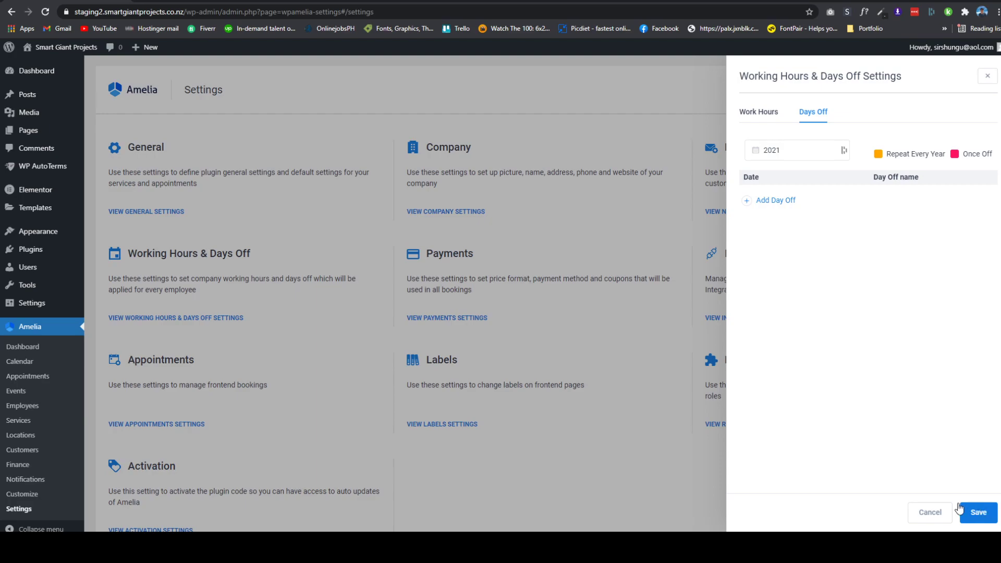
left_click(583, 482)
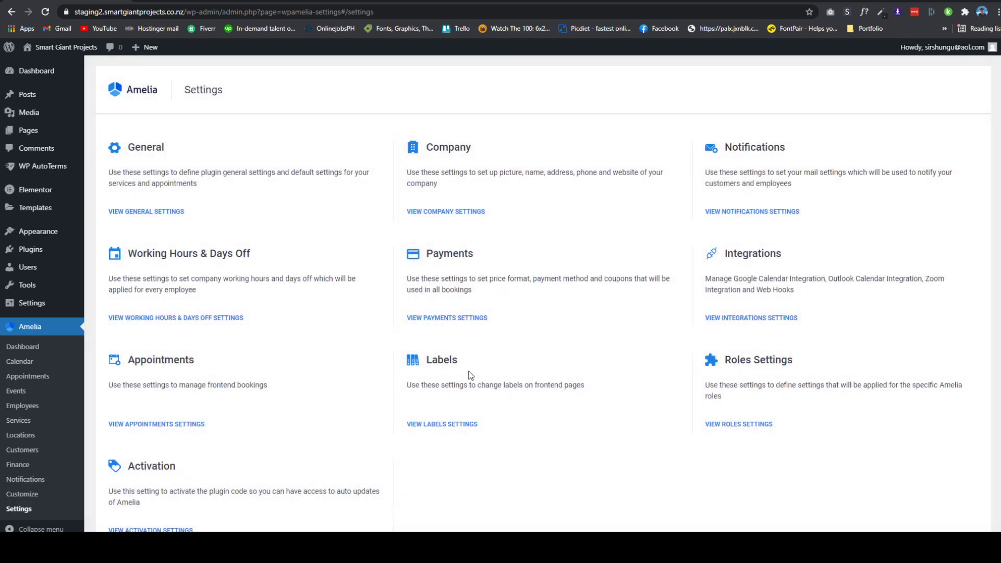
- Open the Payments Settings and compare them with the service's details and calendar on the booking page
left_click(452, 318)
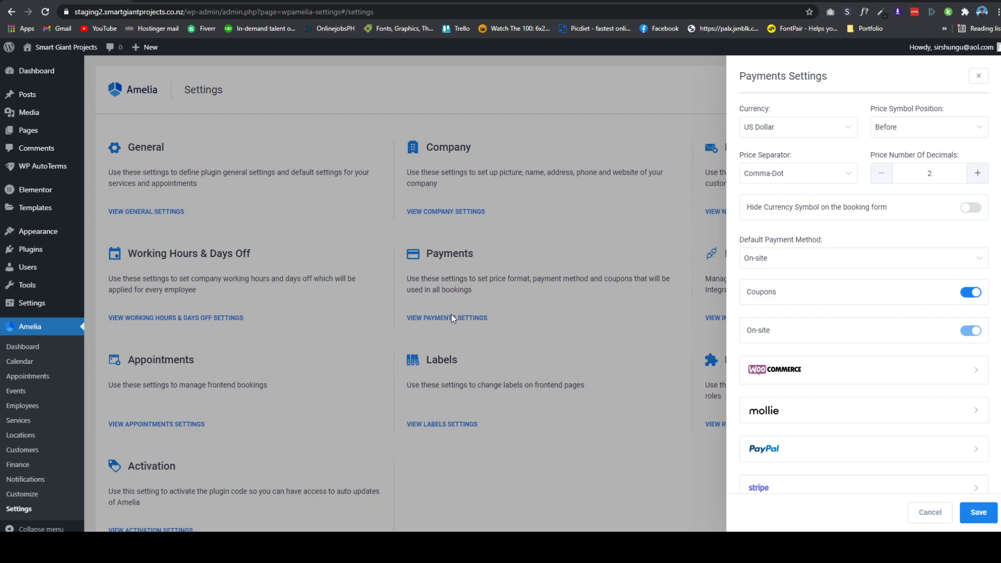
left_click(222, 4)
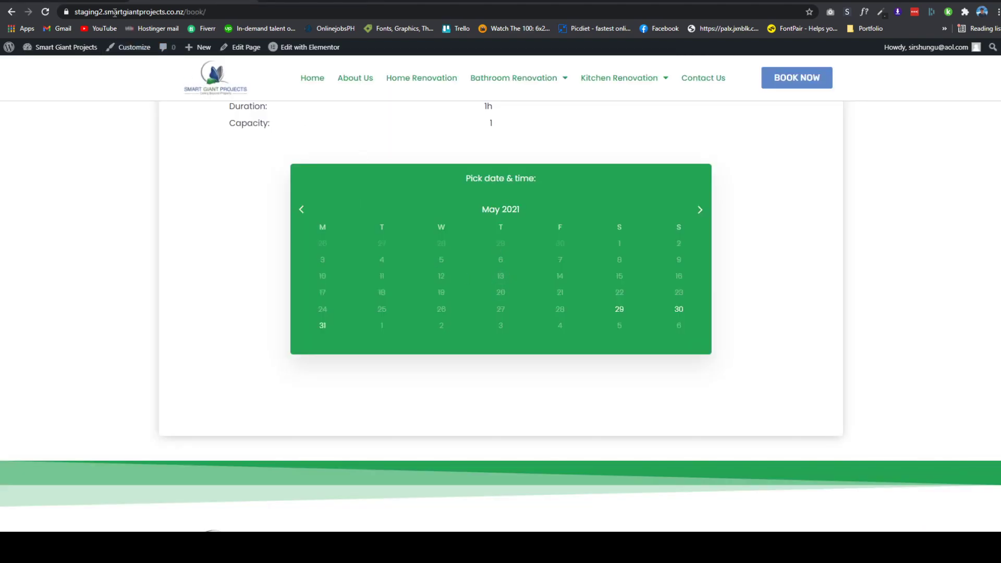
left_click(91, 3)
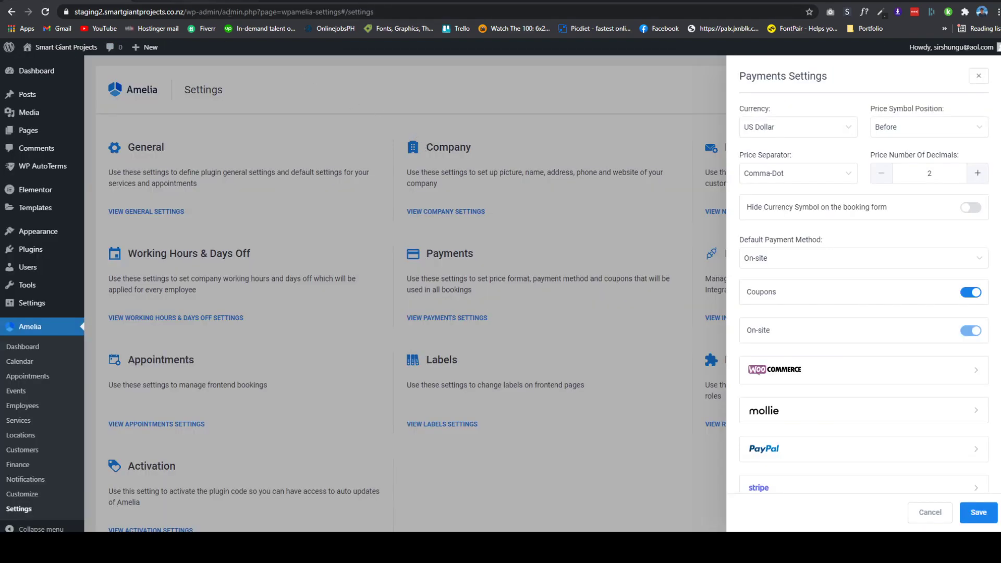
left_click(201, 3)
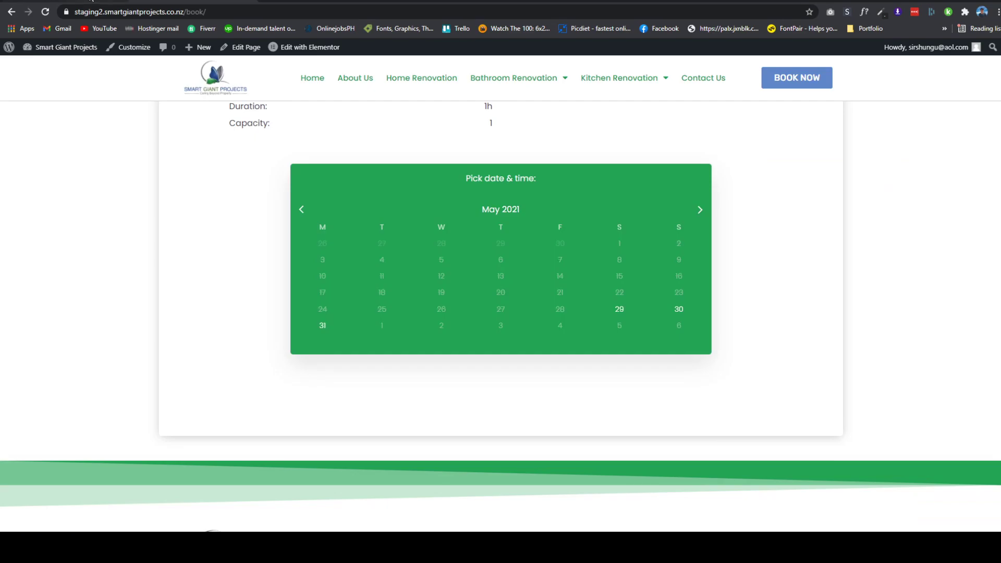
left_click(91, 2)
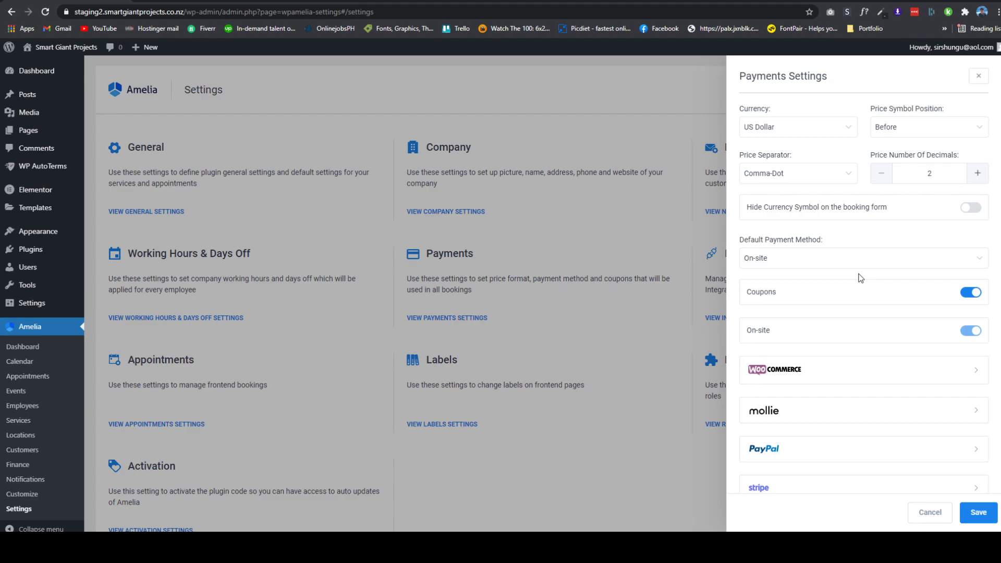
- View the plans on the Amelia pricing page, return to review the available payment methods and close the Payments Settings
left_click(341, 1)
scroll(604, 423, "down", 2)
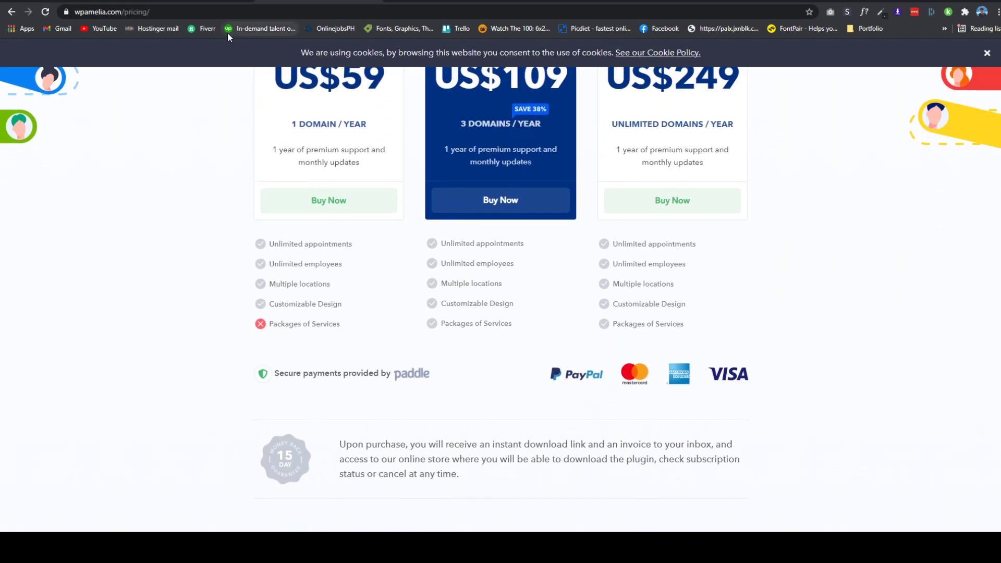
left_click(89, 1)
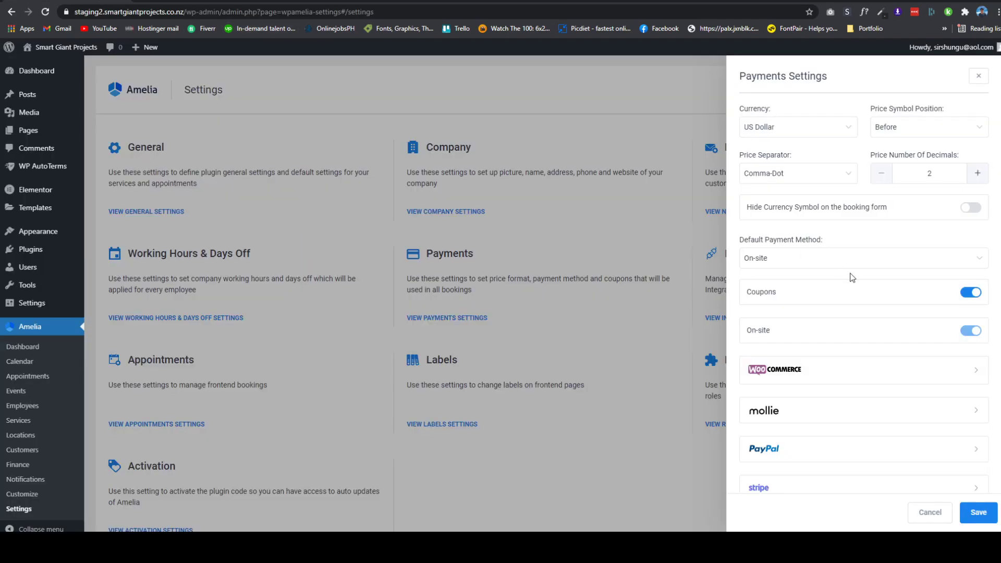
scroll(850, 334, "down", 2)
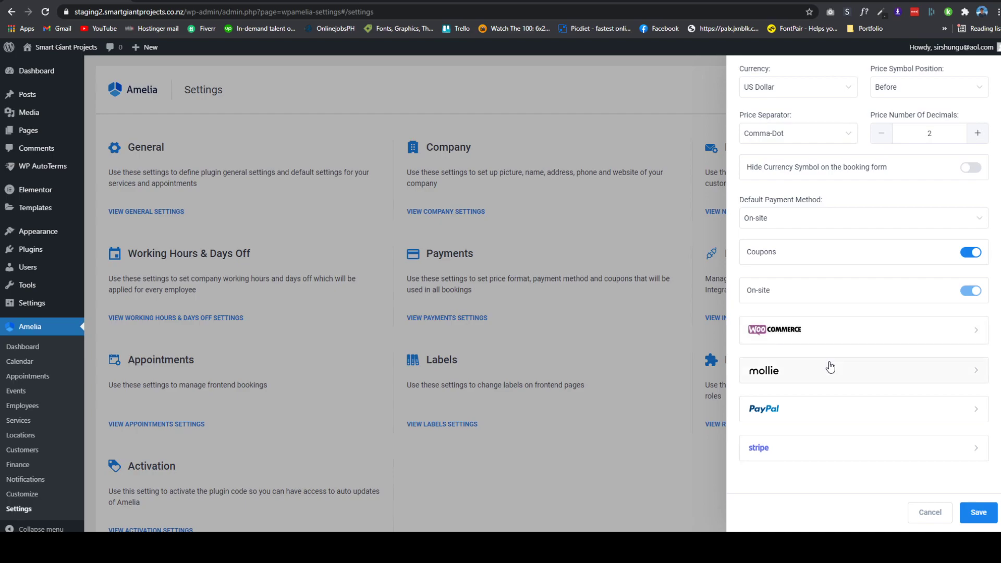
left_click(617, 482)
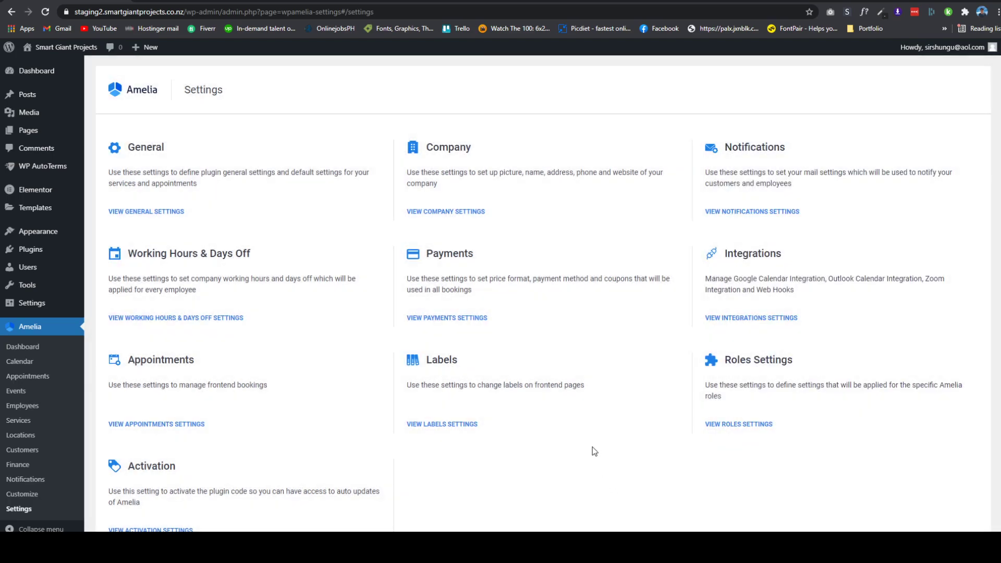
- Review the Outlook Calendar and Zoom options in the Integrations settings and close them
left_click(723, 317)
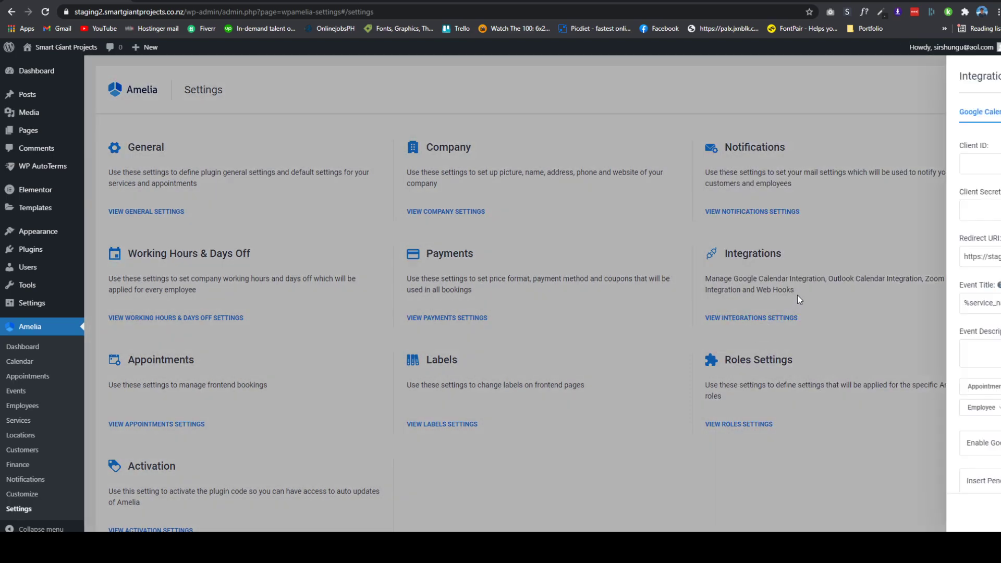
left_click(835, 113)
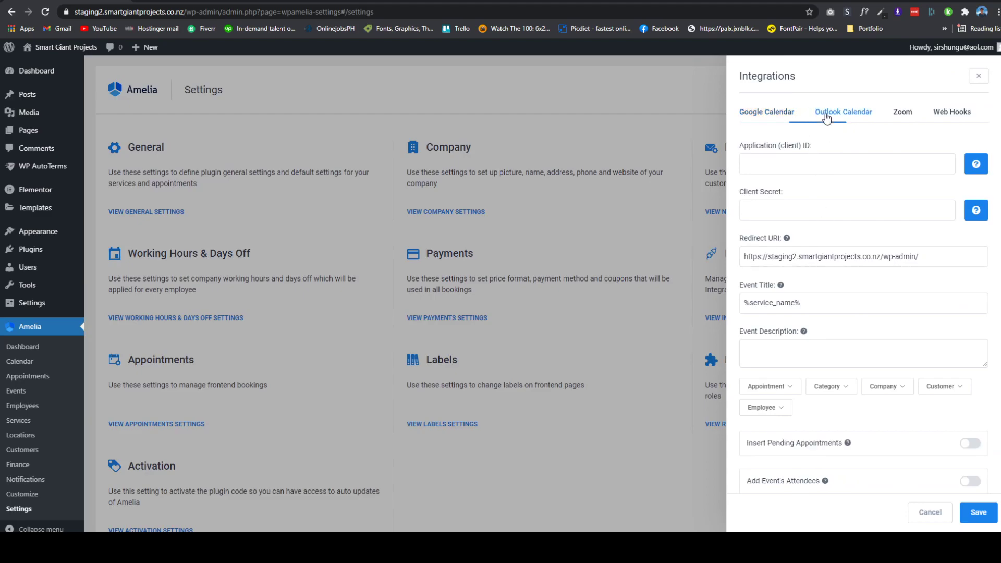
left_click(904, 112)
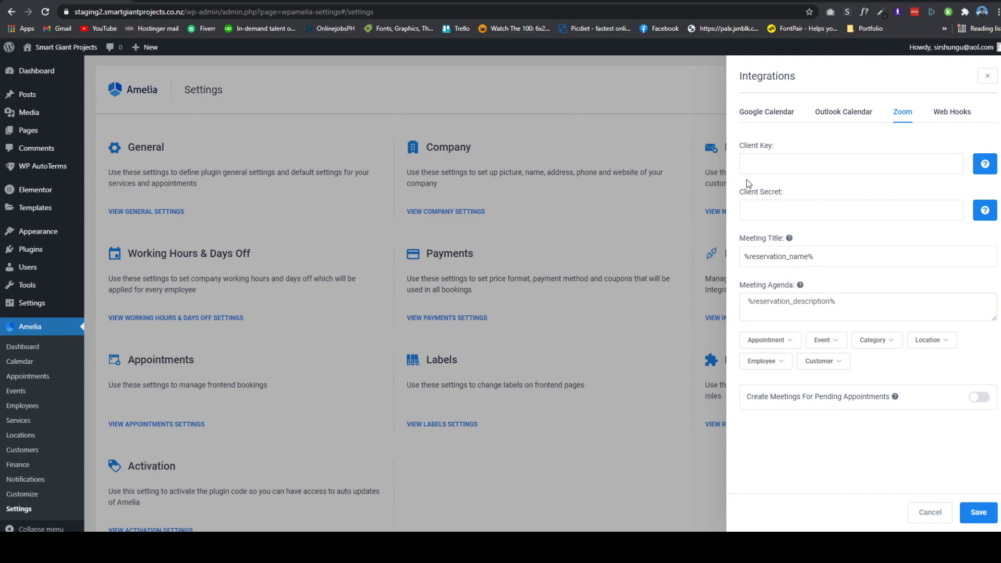
left_click(630, 470)
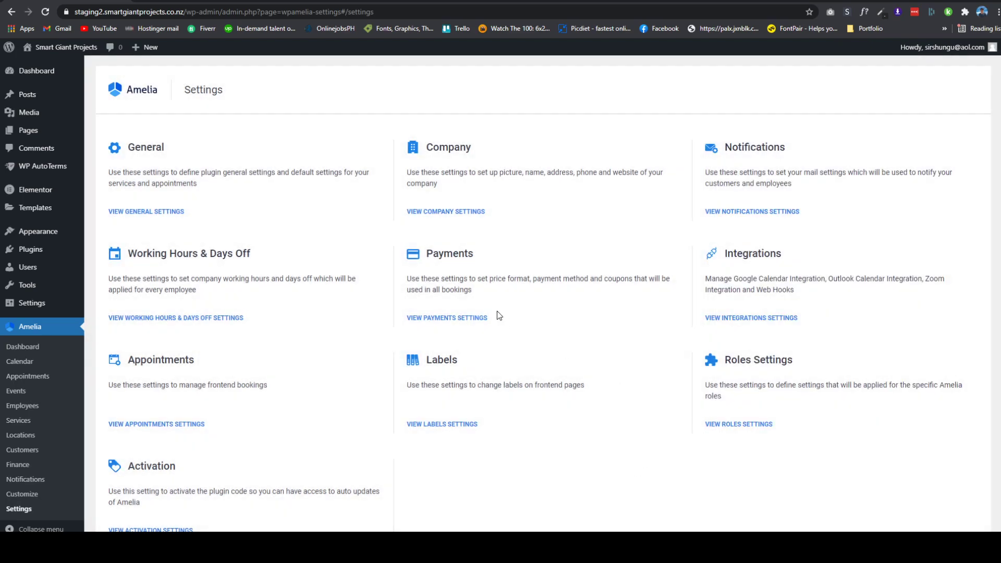
- Examine the Appointments Settings, switch booking above maximum capacity off and back on, and close them without saving
left_click(179, 425)
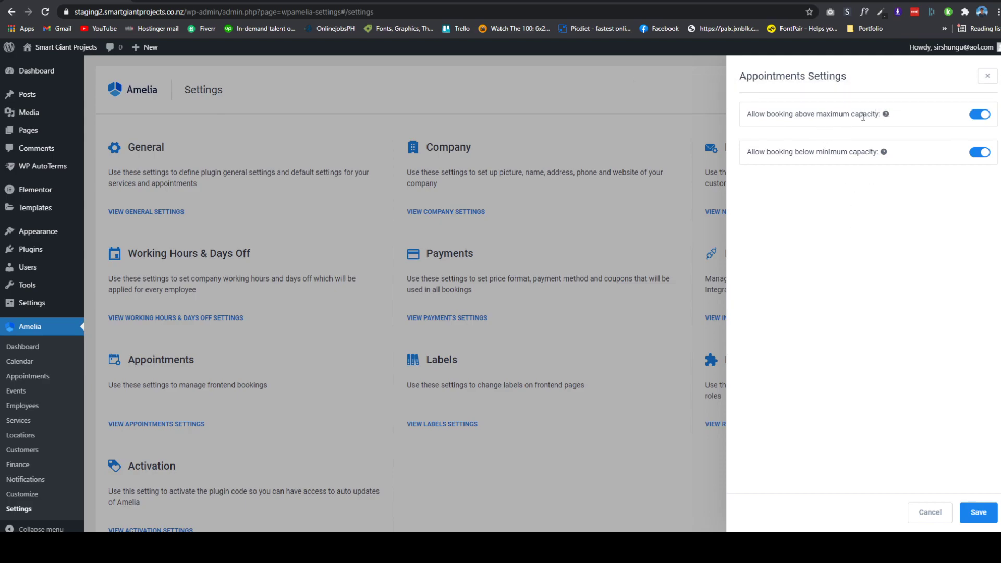
mouse_move(887, 114)
left_click(979, 116)
left_click(979, 117)
left_click(600, 449)
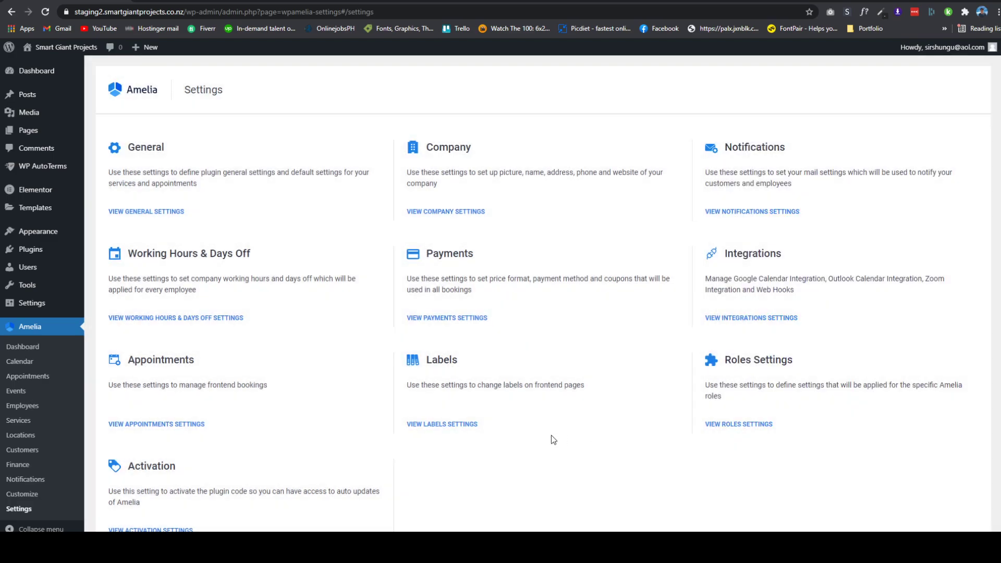
- Review the employee and service names in the Labels Settings and close them
left_click(448, 425)
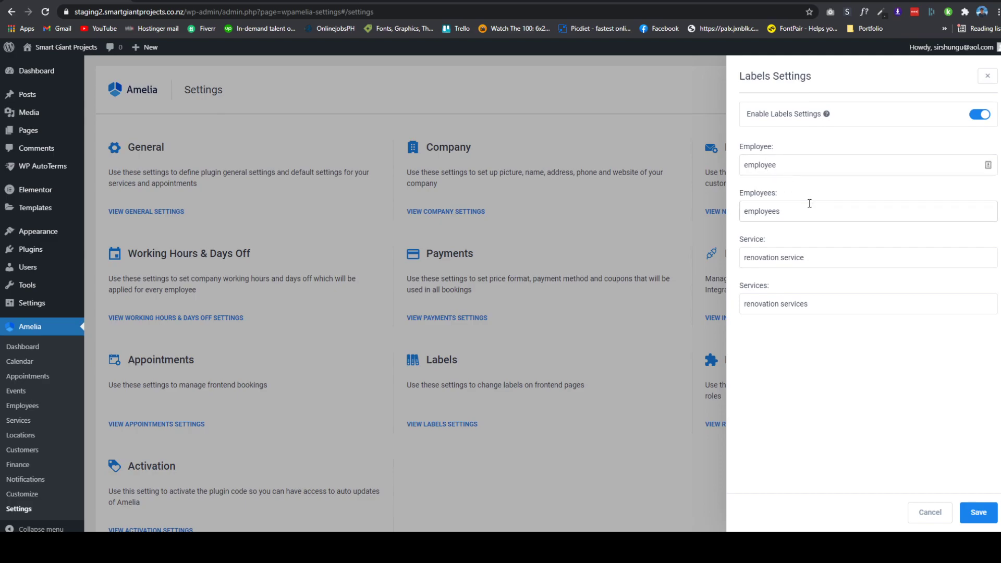
left_click(623, 400)
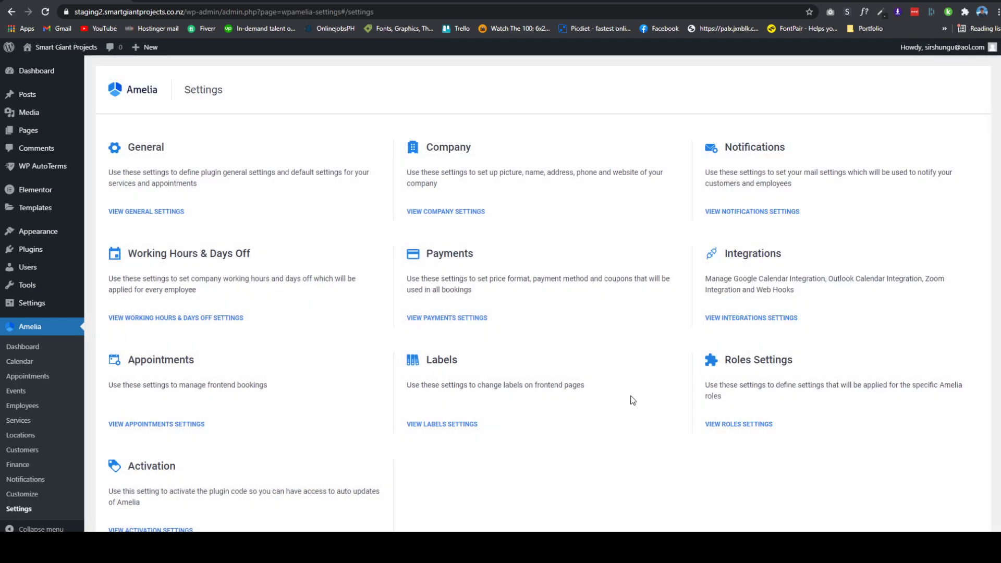
- Open the Roles Settings, copy the Employee Panel Page URL and load that page in a new browser tab
left_click(739, 423)
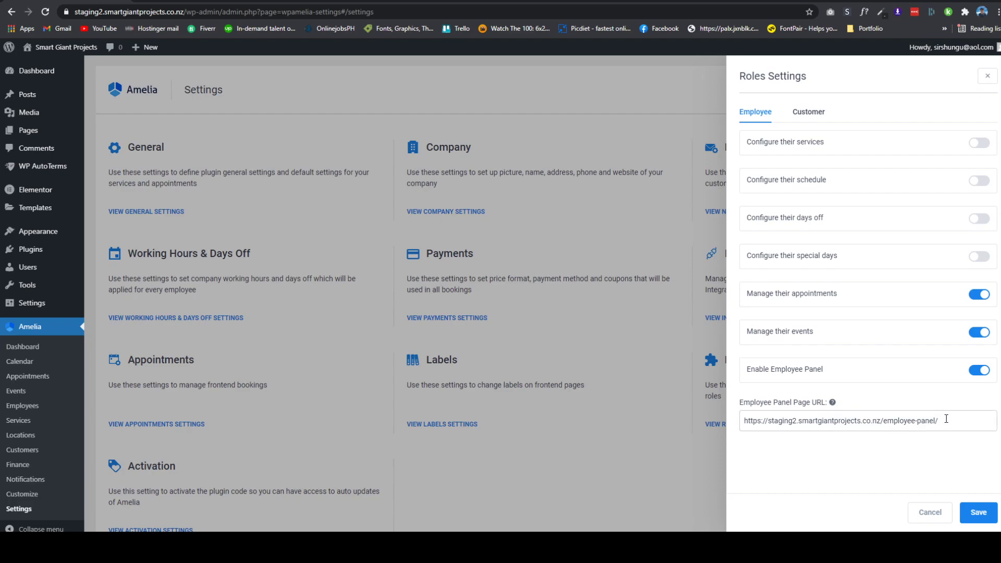
left_click_drag(943, 419, 742, 431)
key("ctrl+c")
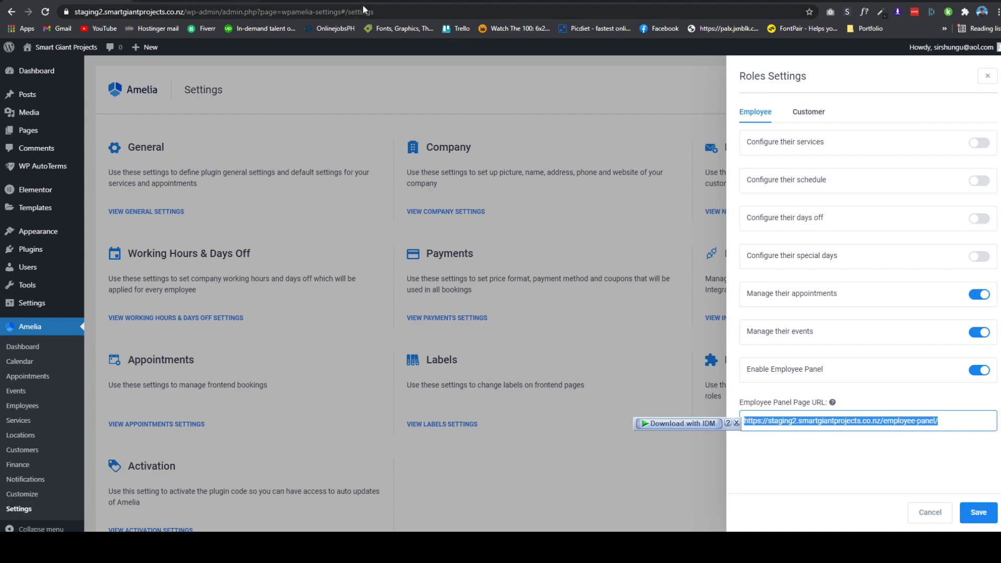
key("ctrl+t")
key("ctrl+v")
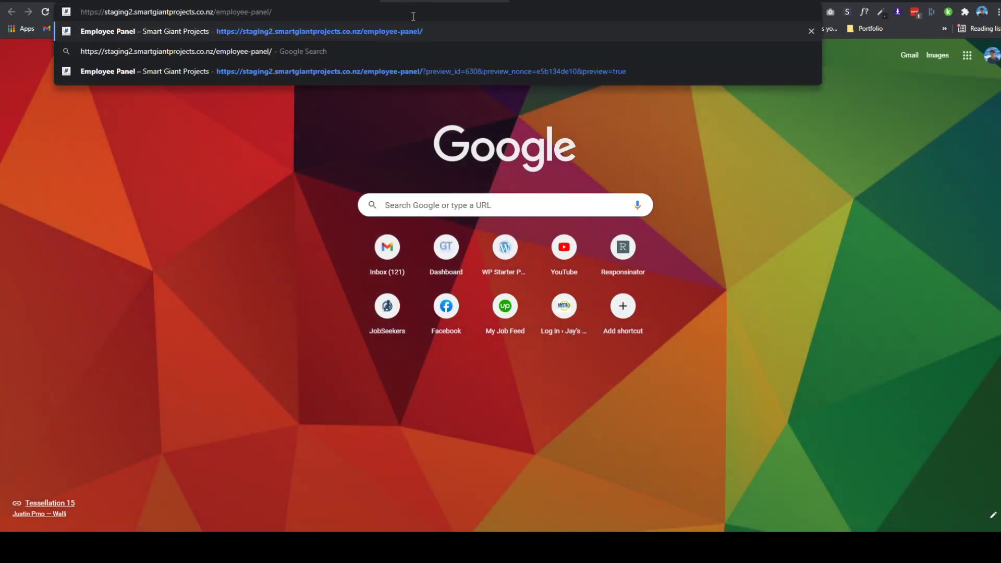
key("Return")
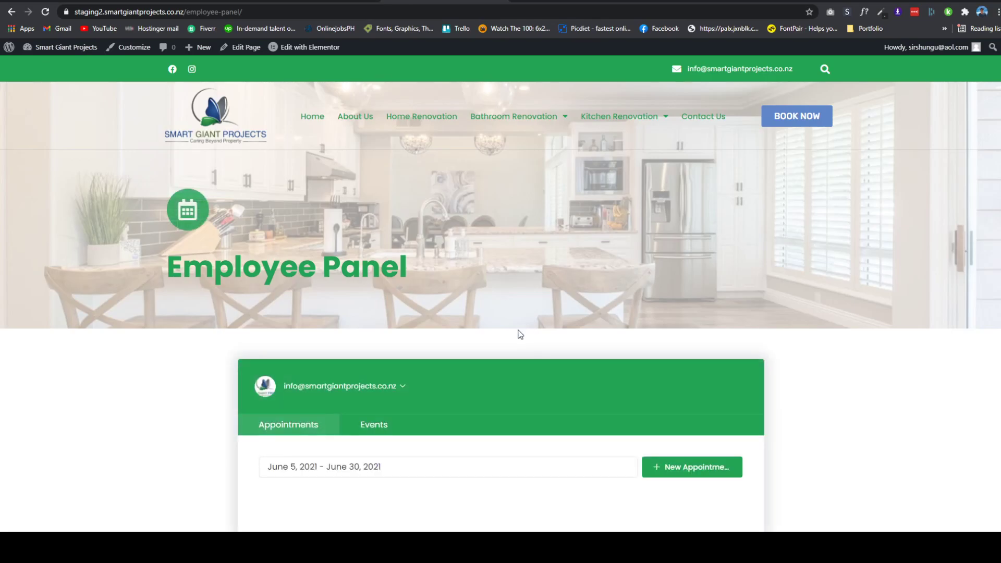
- Examine the appointments list on the live Employee Panel page, including the service, customer and status columns
scroll(519, 334, "down", 5)
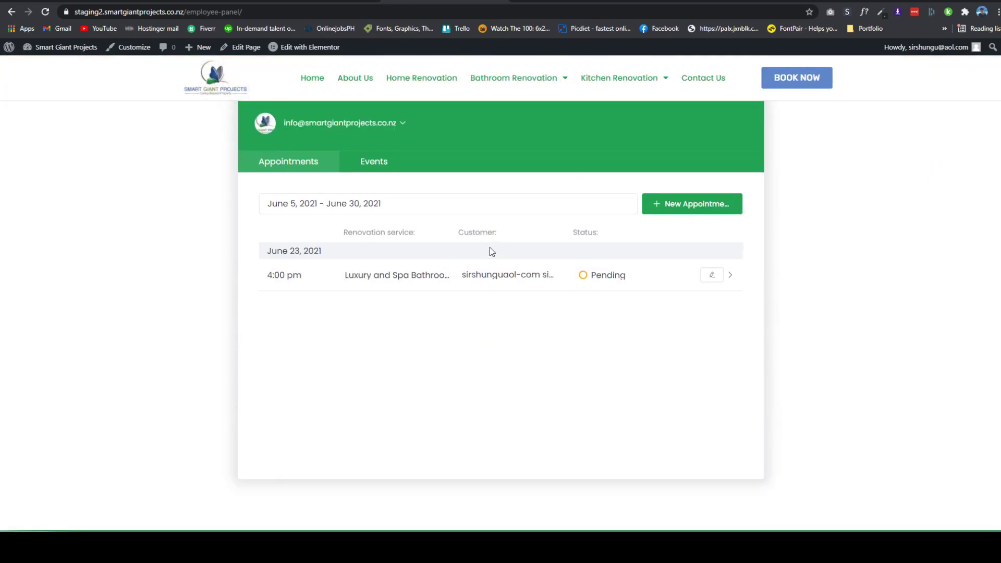
scroll(359, 248, "up", 5)
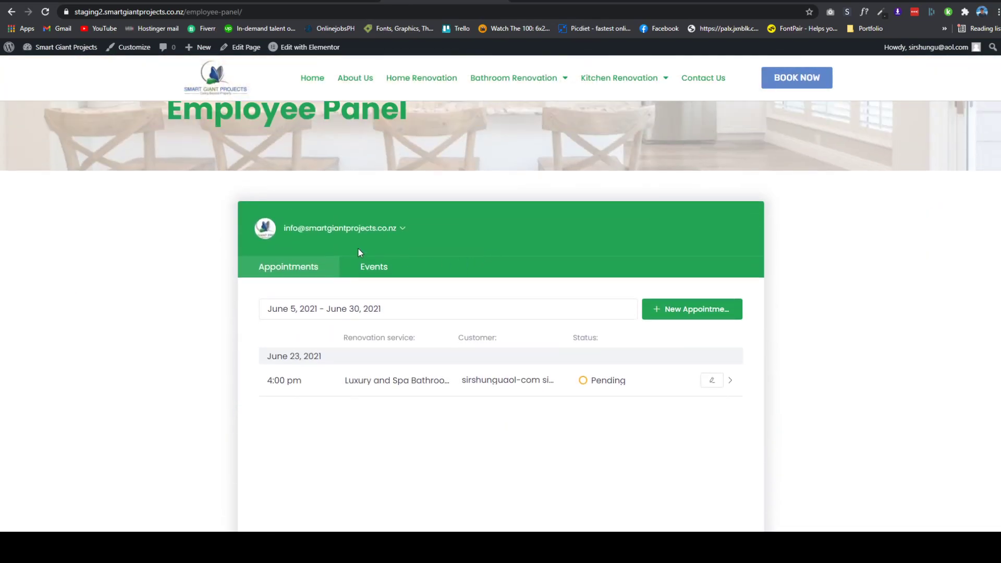
scroll(403, 281, "down", 4)
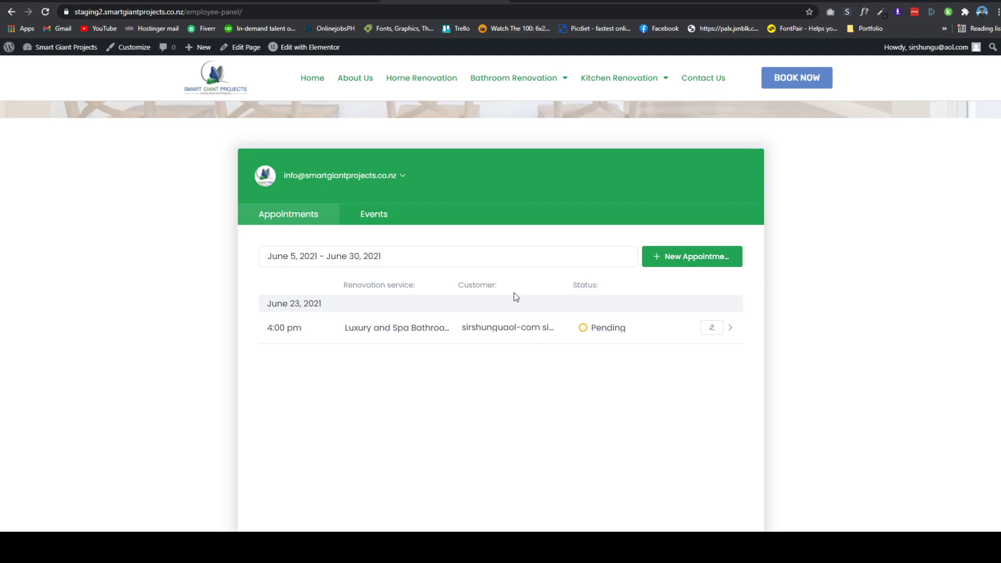
scroll(516, 297, "down", 2)
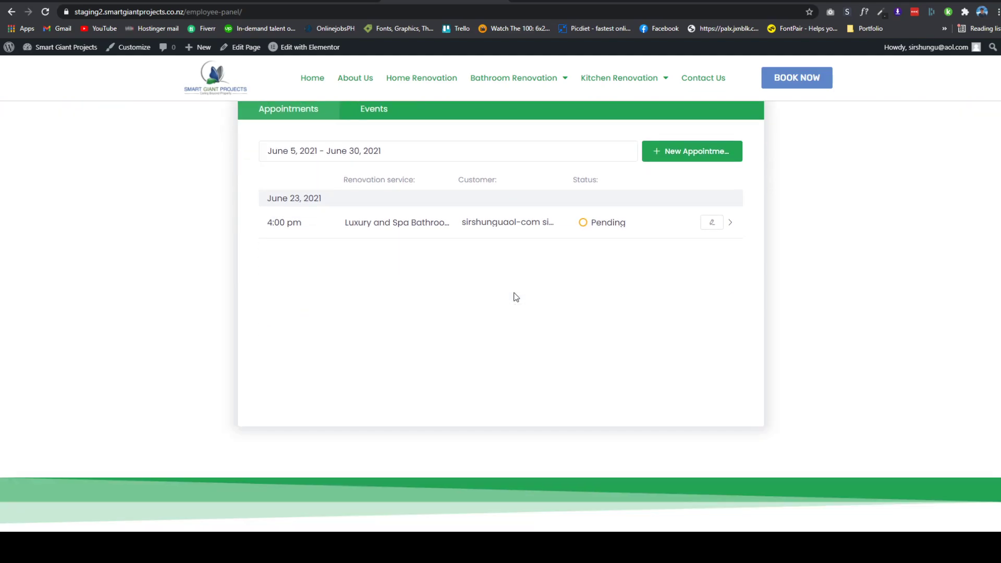
scroll(515, 297, "up", 2)
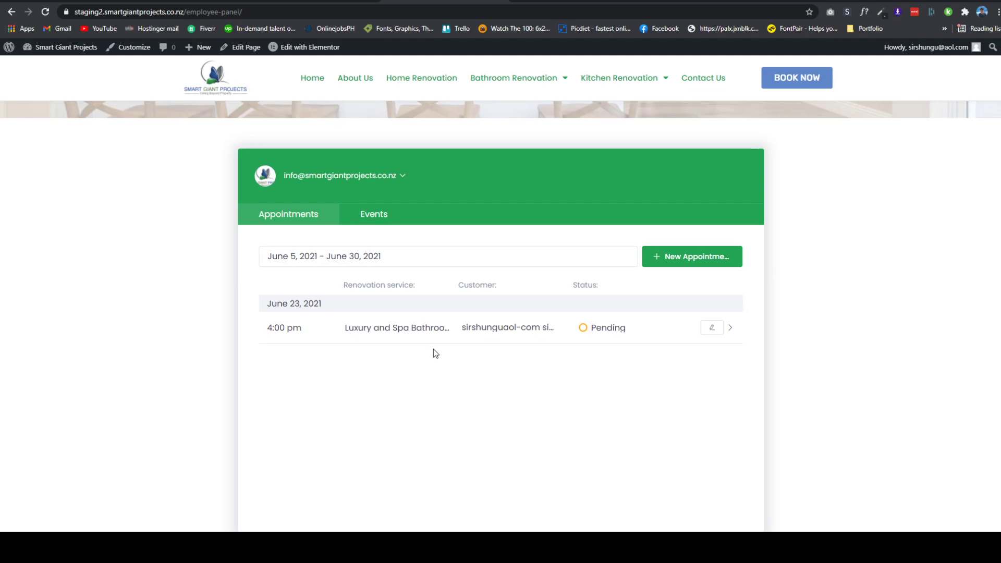
scroll(433, 351, "down", 2)
scroll(538, 313, "up", 3)
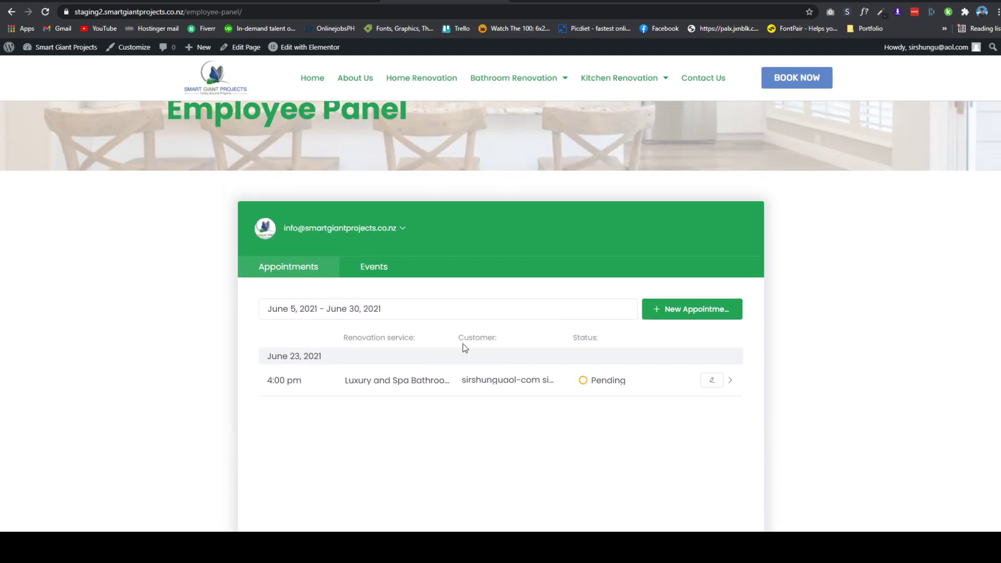
left_click(636, 382)
scroll(512, 399, "down", 3)
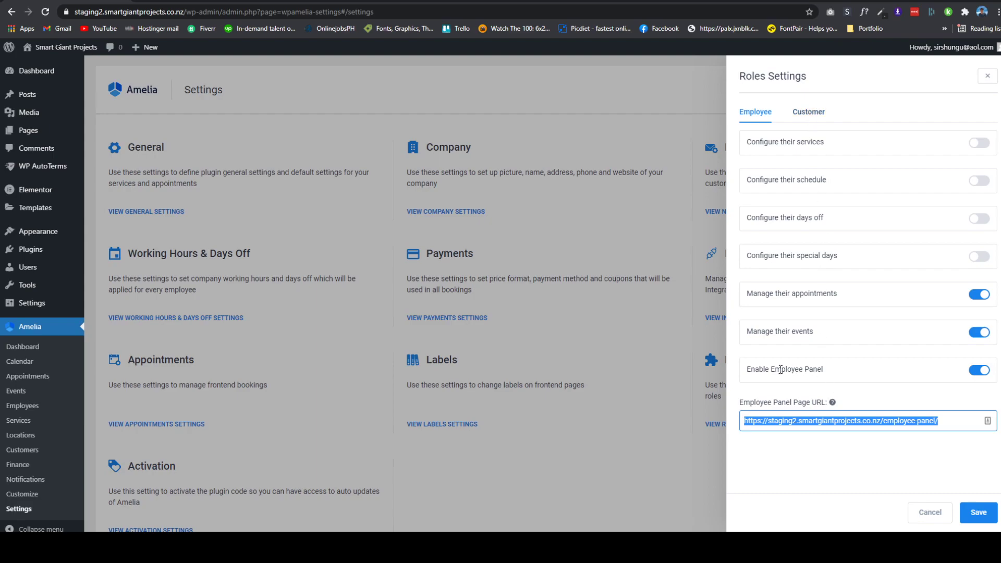
- Return to the Roles Settings, review the employee panel option and the Customer role options, and close them
left_click_drag(750, 370, 826, 371)
left_click(830, 370)
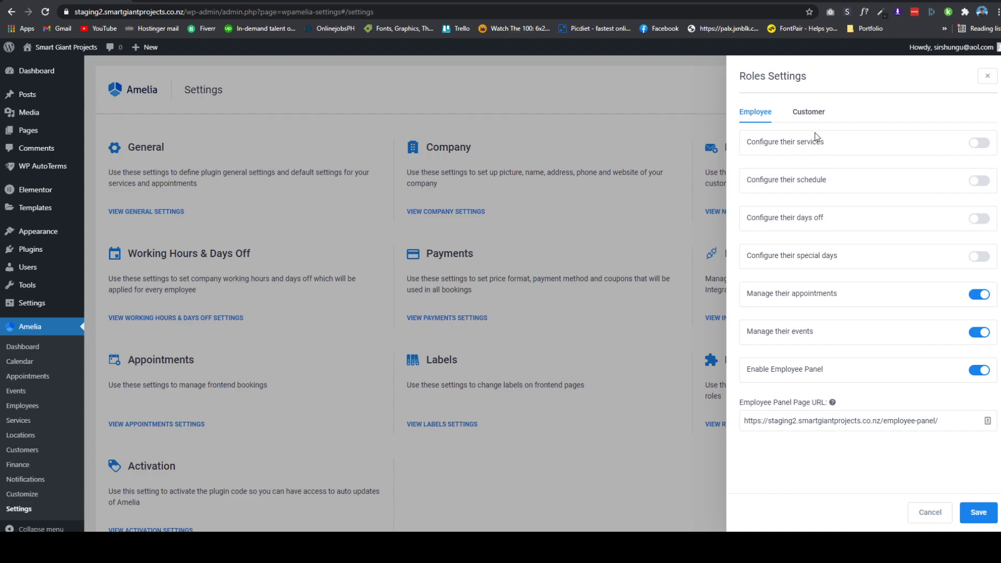
left_click(802, 112)
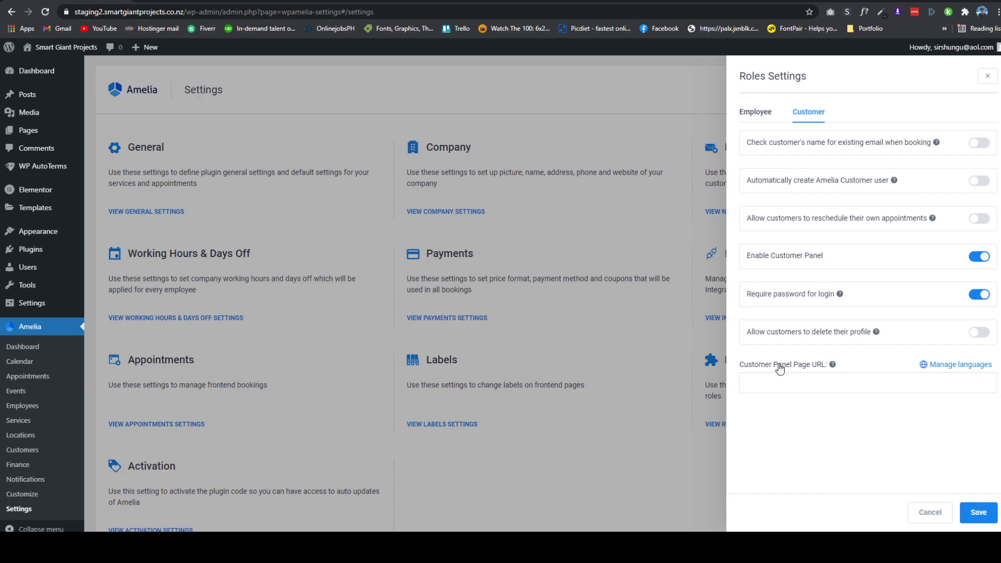
left_click(628, 462)
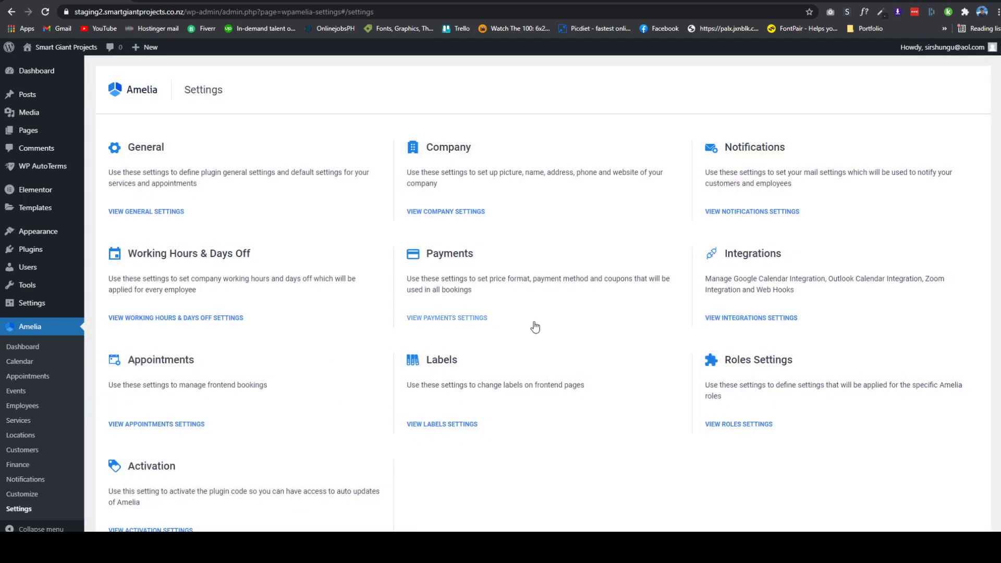
- Go to Amelia's Locations, review the fields of a new location form and close it without saving
scroll(533, 325, "down", 3)
scroll(532, 324, "up", 3)
left_click(21, 435)
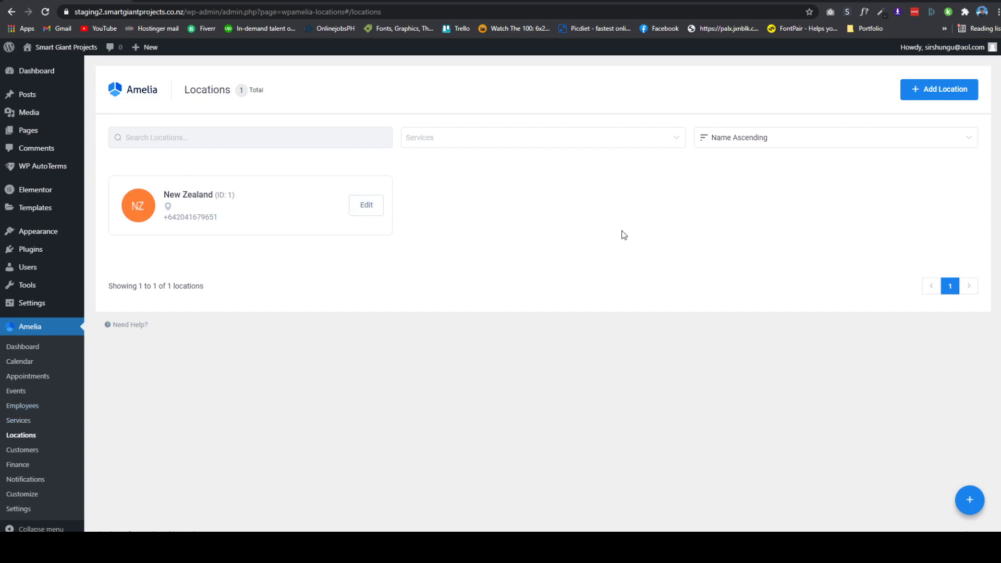
left_click(937, 100)
left_click(974, 78)
left_click(936, 90)
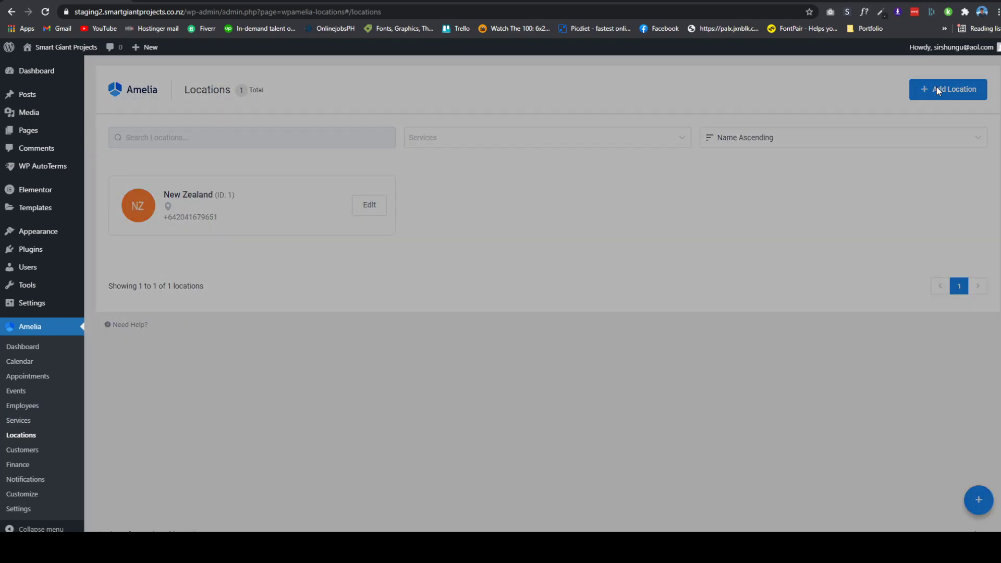
scroll(813, 312, "down", 1)
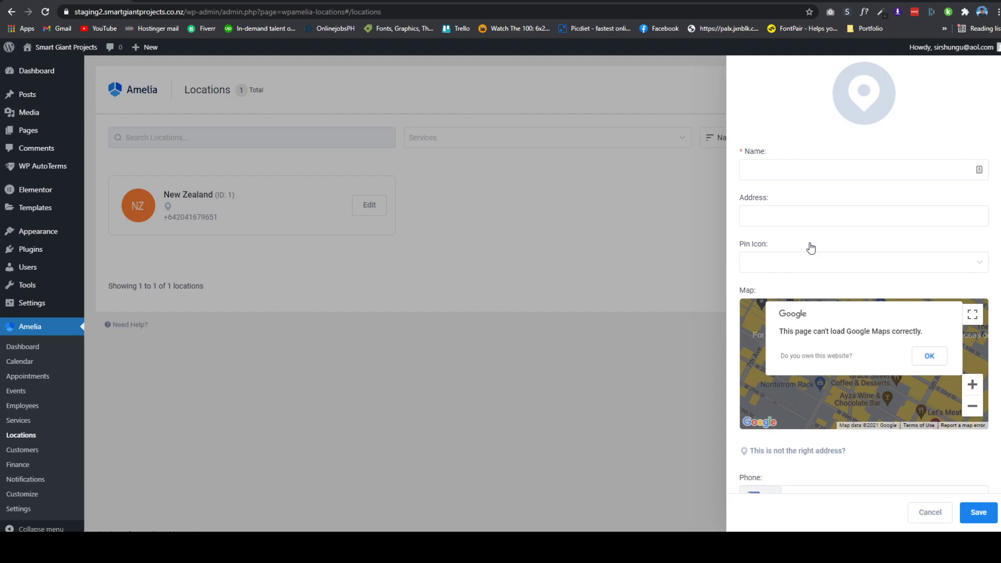
scroll(818, 259, "up", 2)
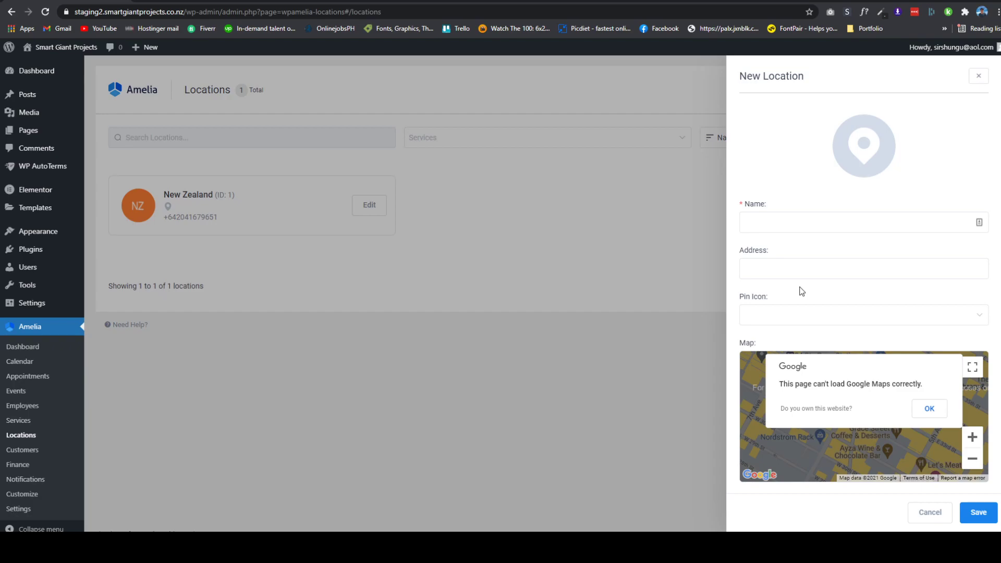
left_click(599, 311)
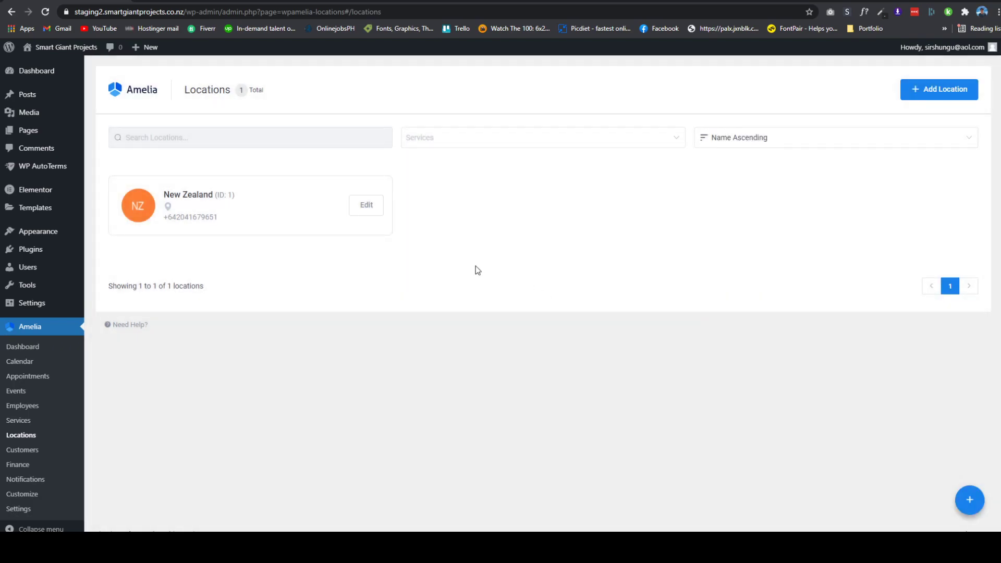
- Go to Amelia's Employees, open a new employee form and review its details and WordPress User options
left_click(40, 410)
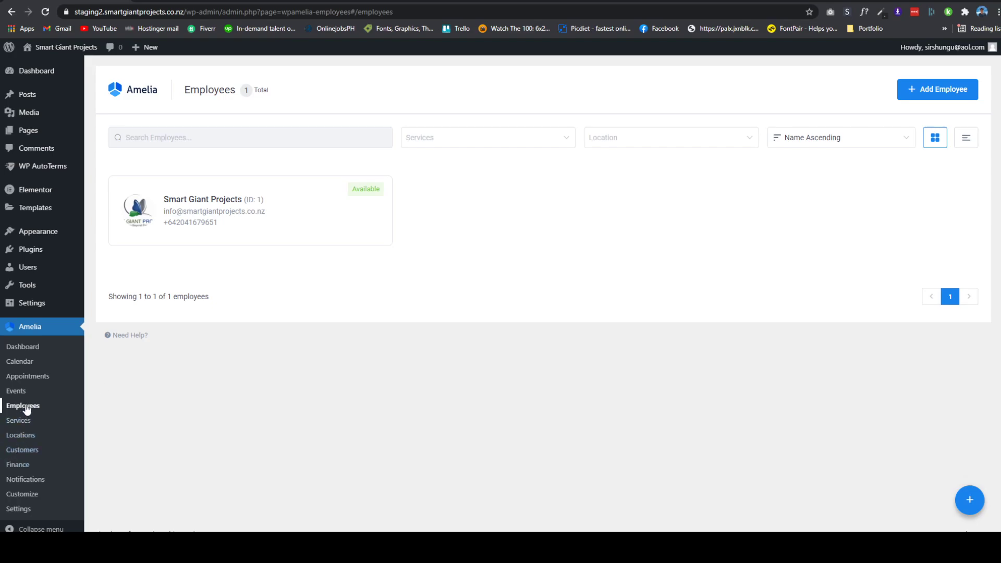
left_click(923, 96)
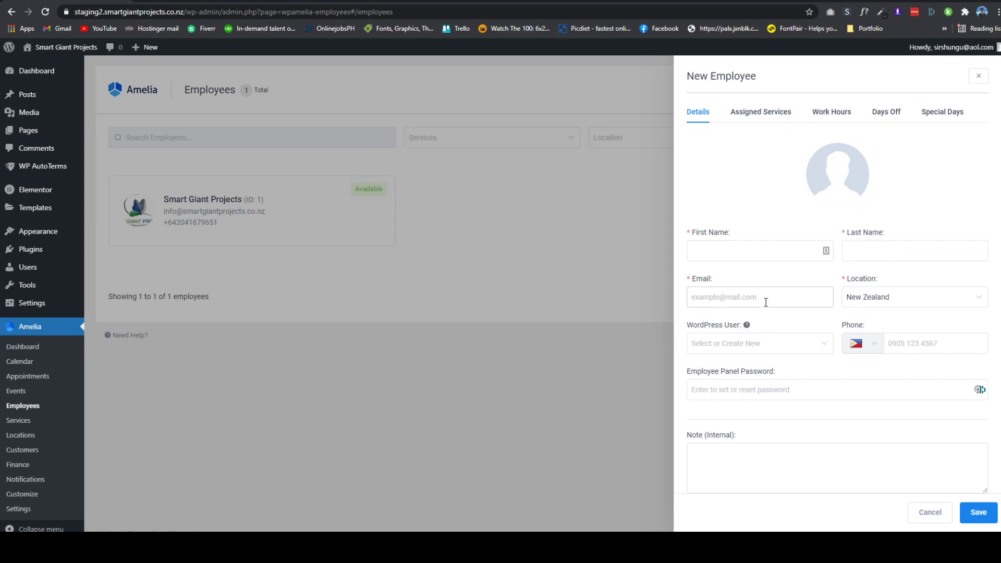
left_click(778, 347)
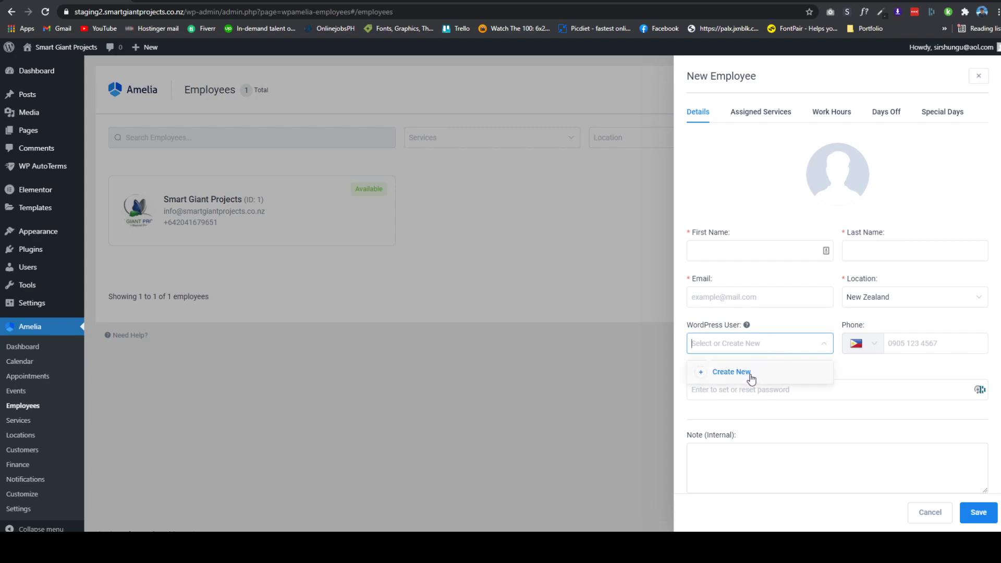
left_click(739, 200)
mouse_move(52, 269)
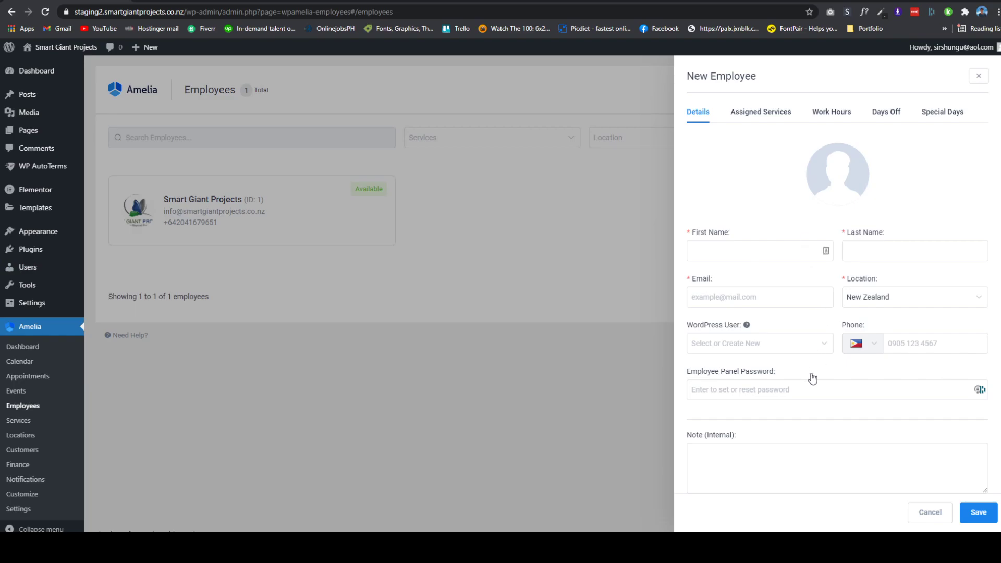
- Look through the services assignable to the new employee and return to the details down to the internal note
left_click(762, 113)
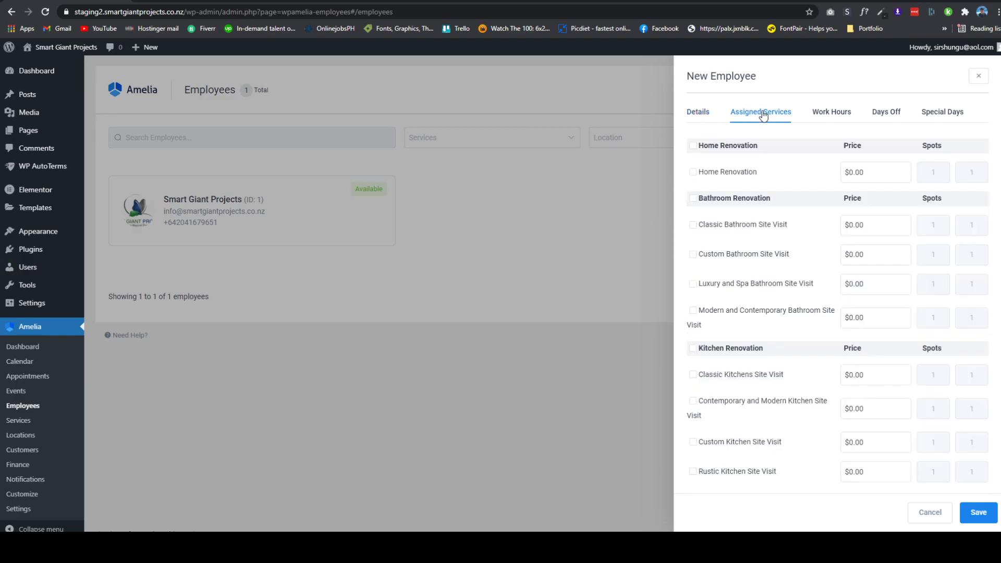
scroll(805, 328, "down", 1)
scroll(803, 332, "up", 1)
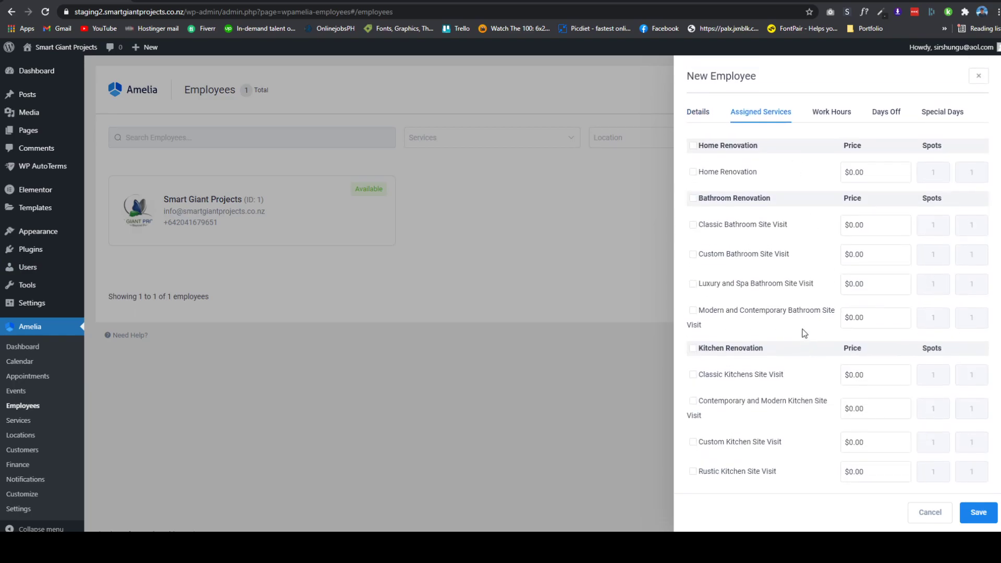
left_click(700, 113)
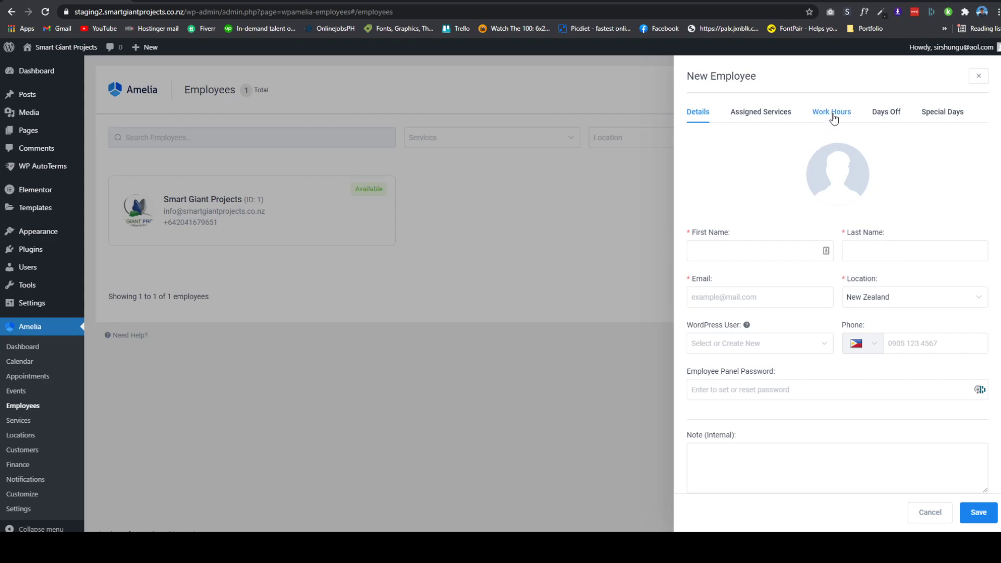
scroll(780, 452, "down", 1)
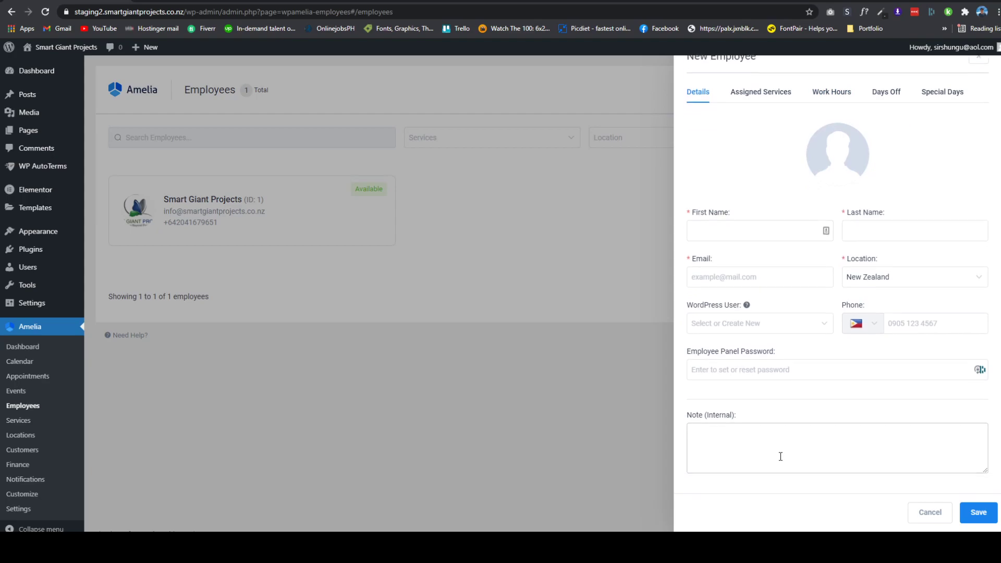
scroll(782, 443, "up", 1)
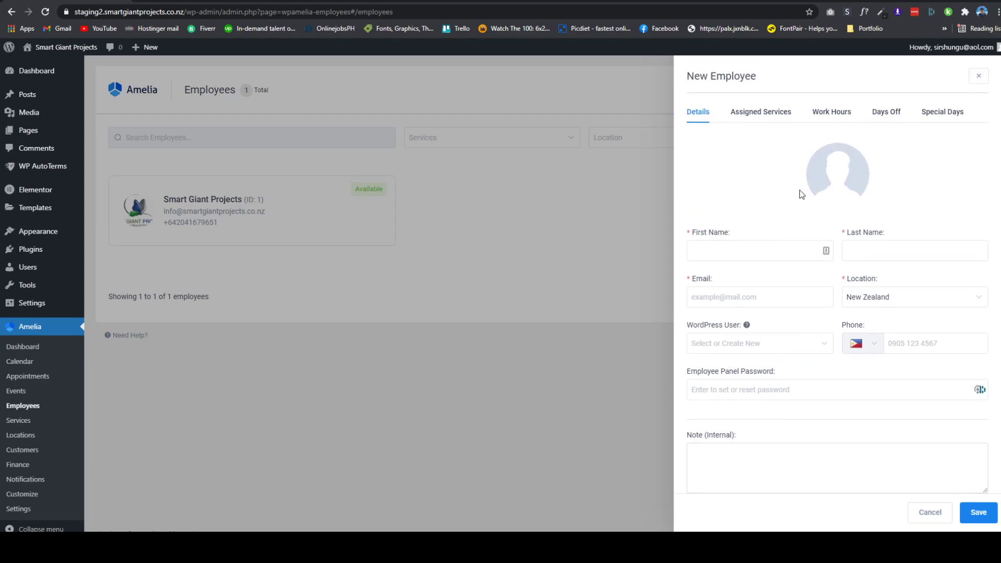
- Review the new employee's assigned services, work hours, days off and special days, and close the form without saving
left_click(769, 120)
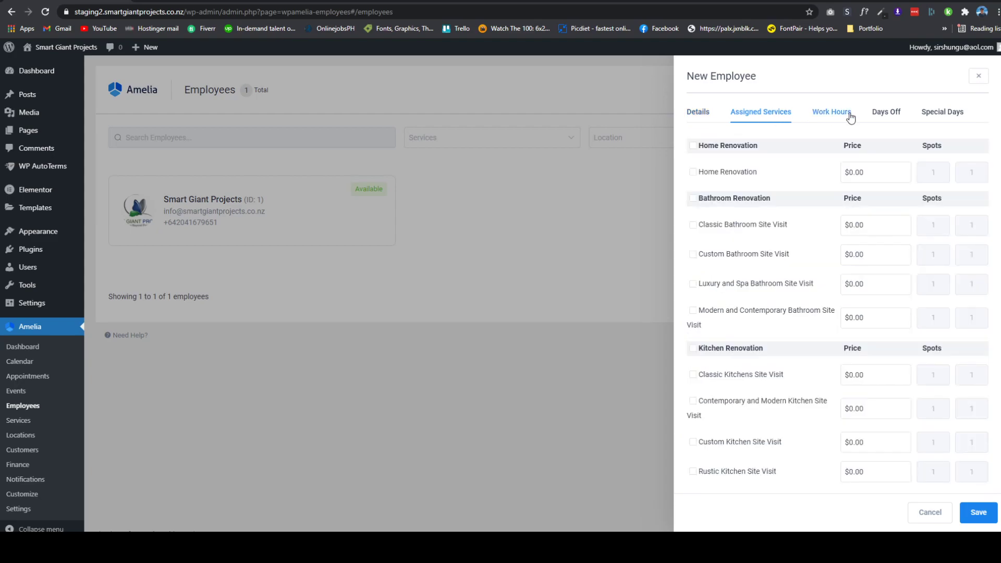
left_click(849, 116)
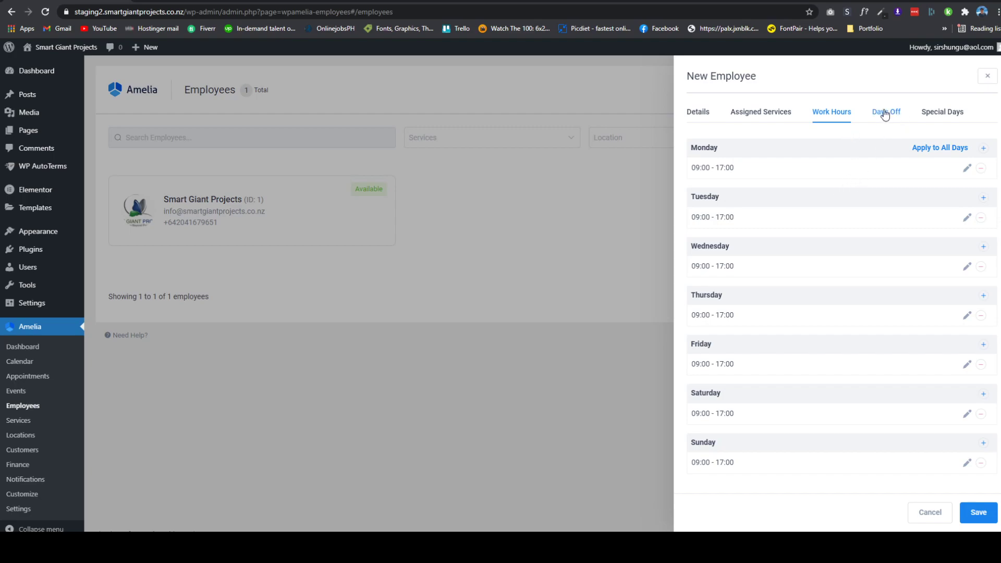
left_click(899, 127)
left_click(944, 114)
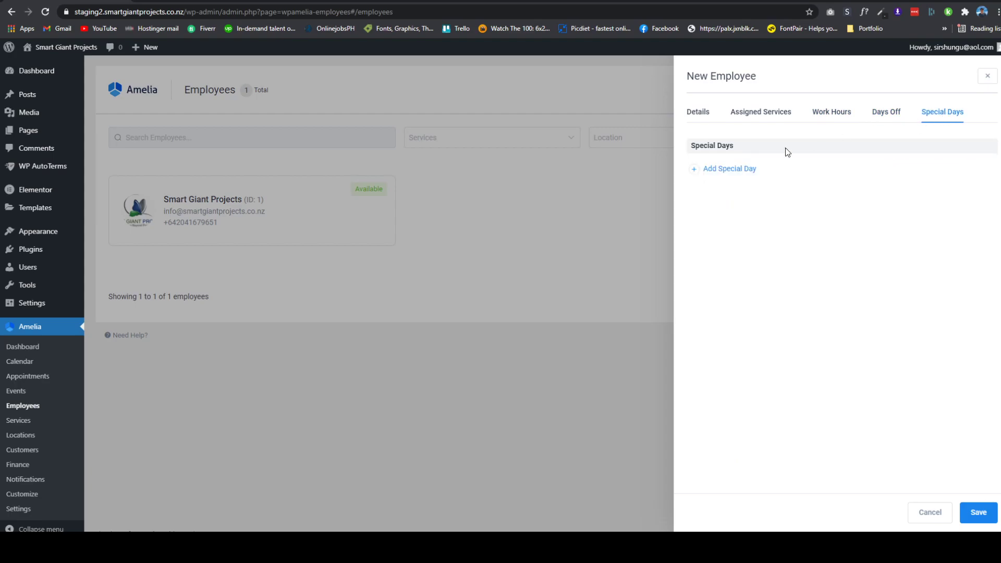
left_click(576, 253)
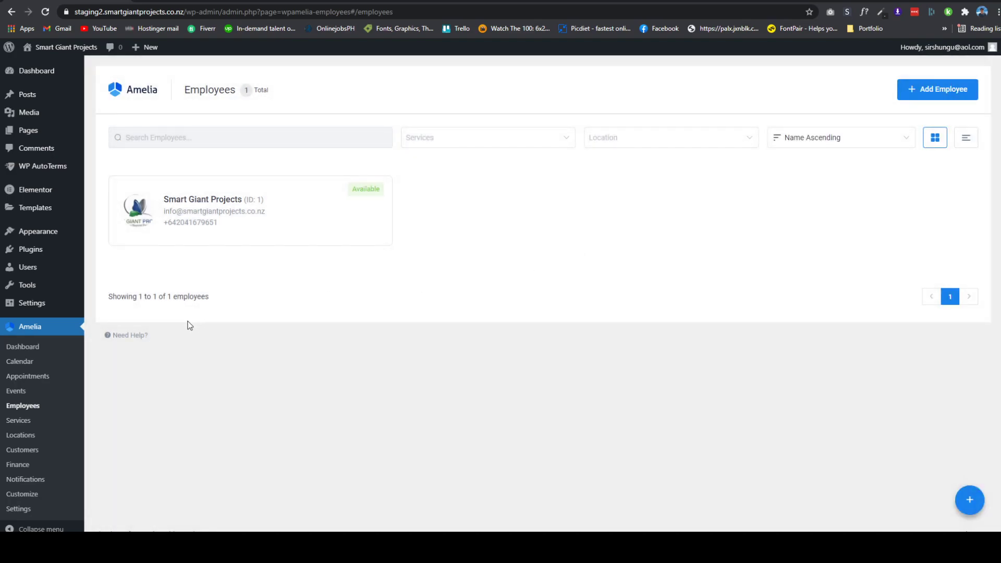
- Go to Amelia's Services and add a new category named "lawn renovation"
left_click(28, 426)
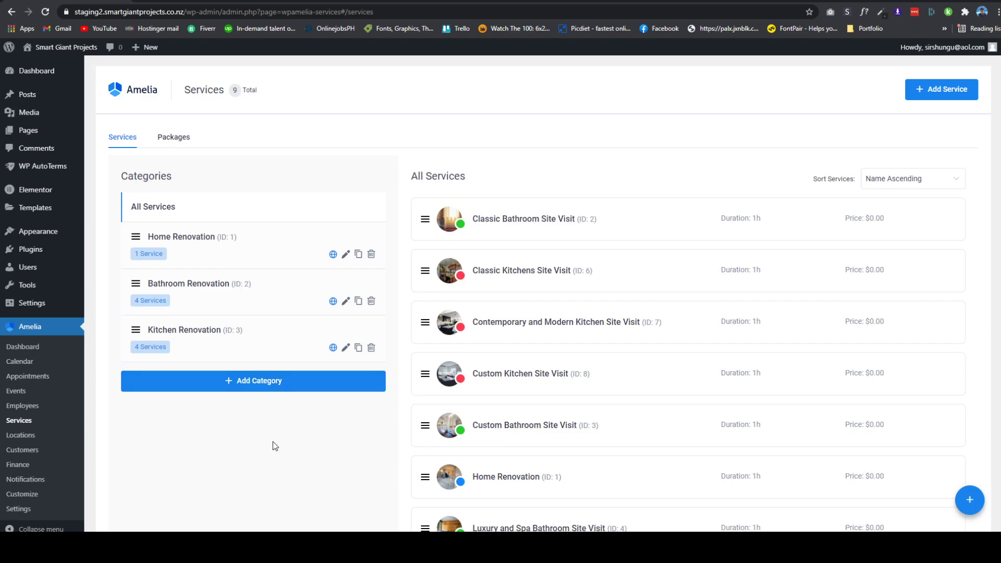
left_click(254, 379)
triple_click(238, 380)
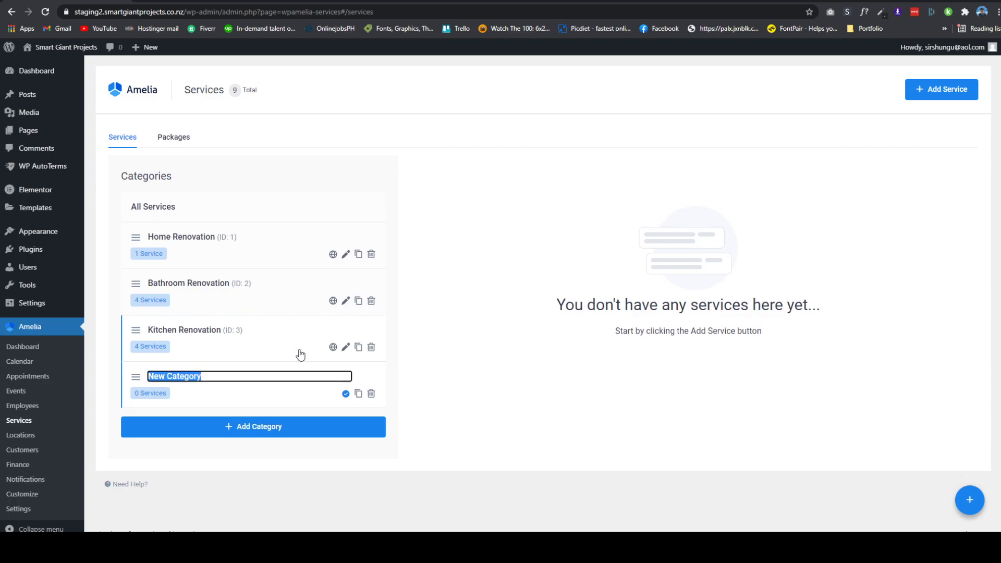
type("lawn renovation")
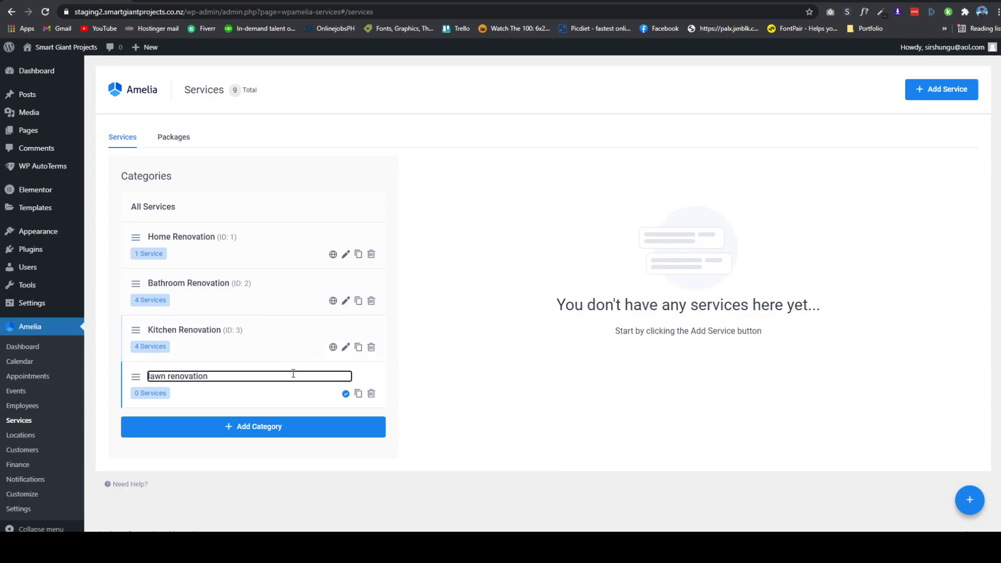
key("Return")
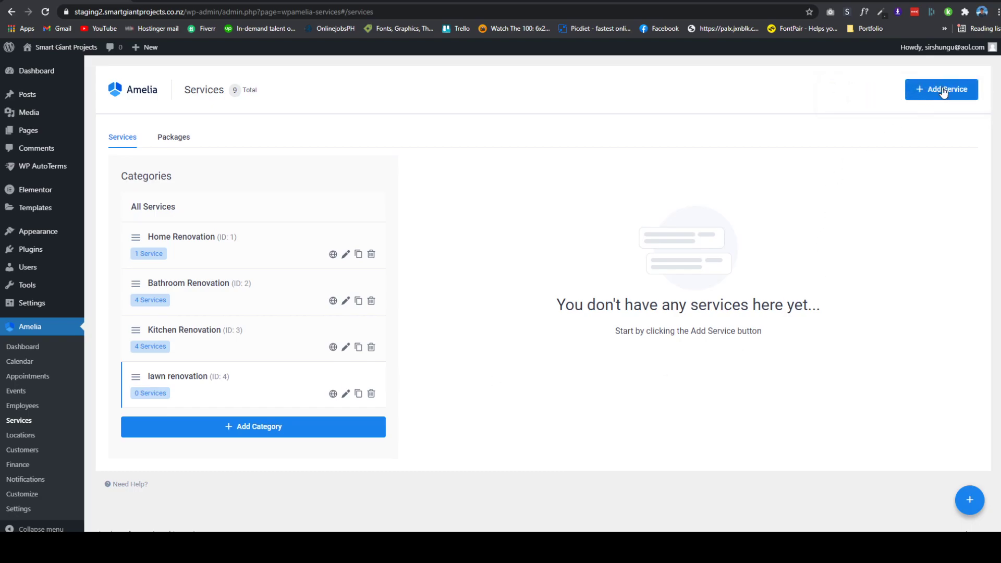
- Start a new service and set its picture to the red telephone photo from the media library
left_click(944, 97)
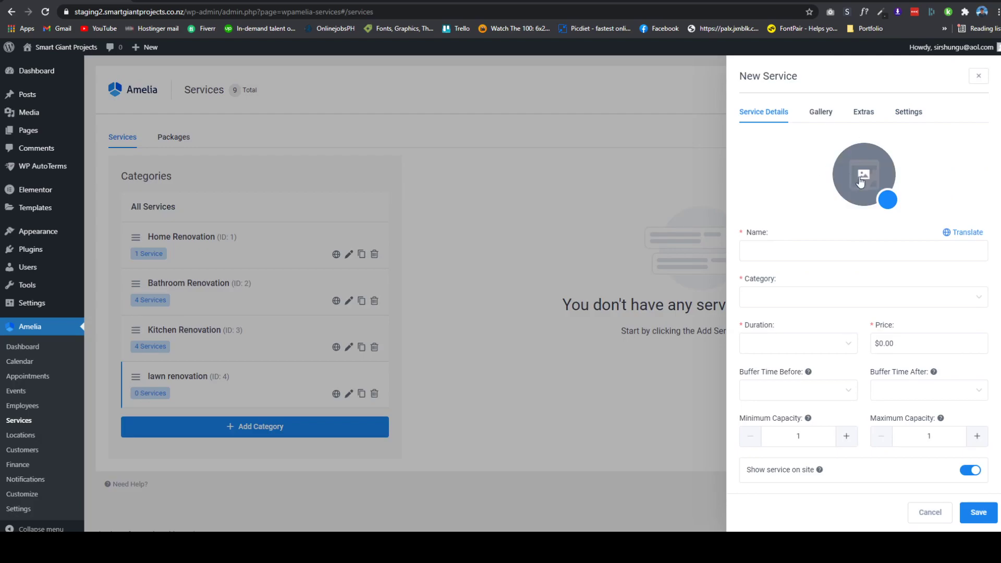
left_click(861, 182)
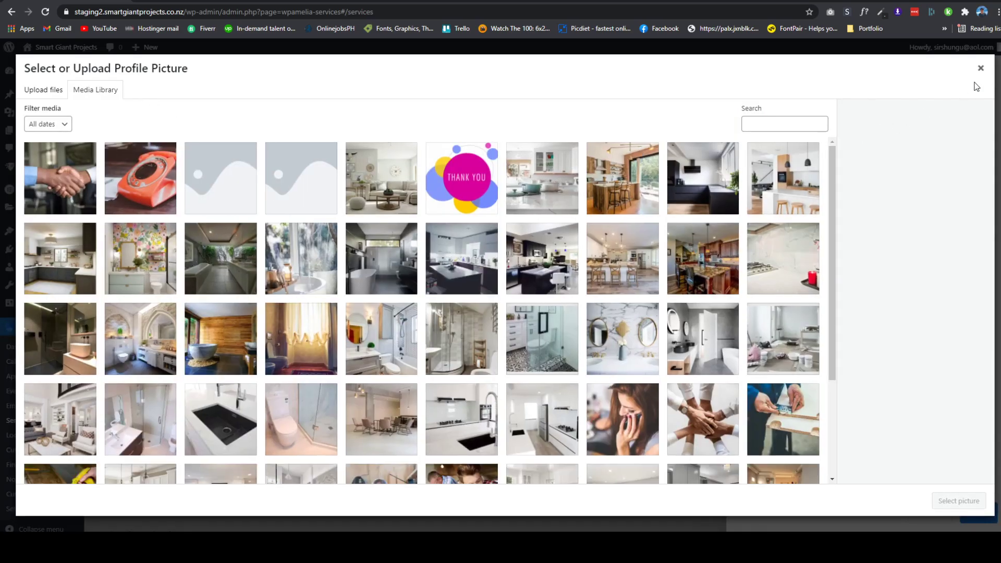
left_click(980, 74)
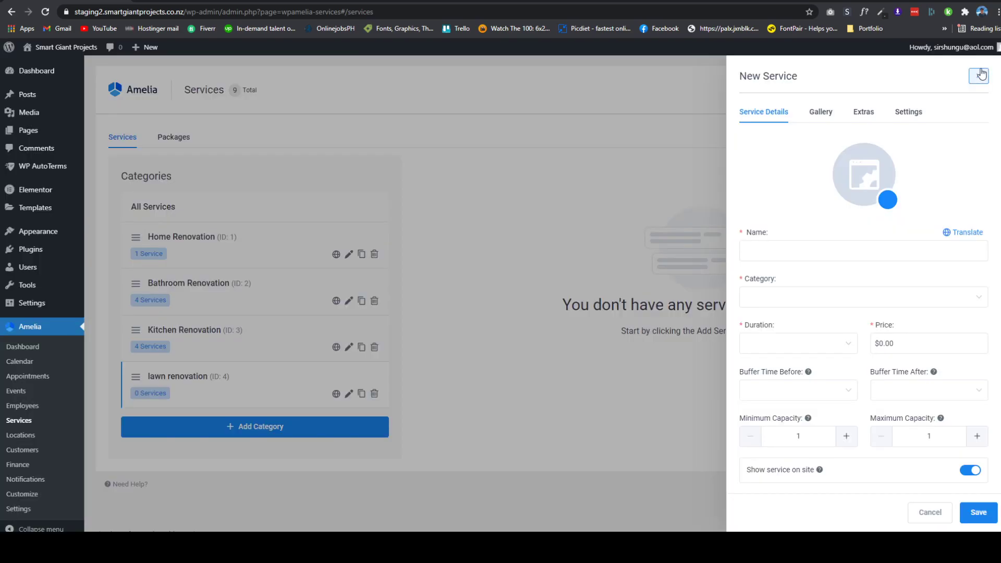
left_click(854, 169)
left_click(138, 173)
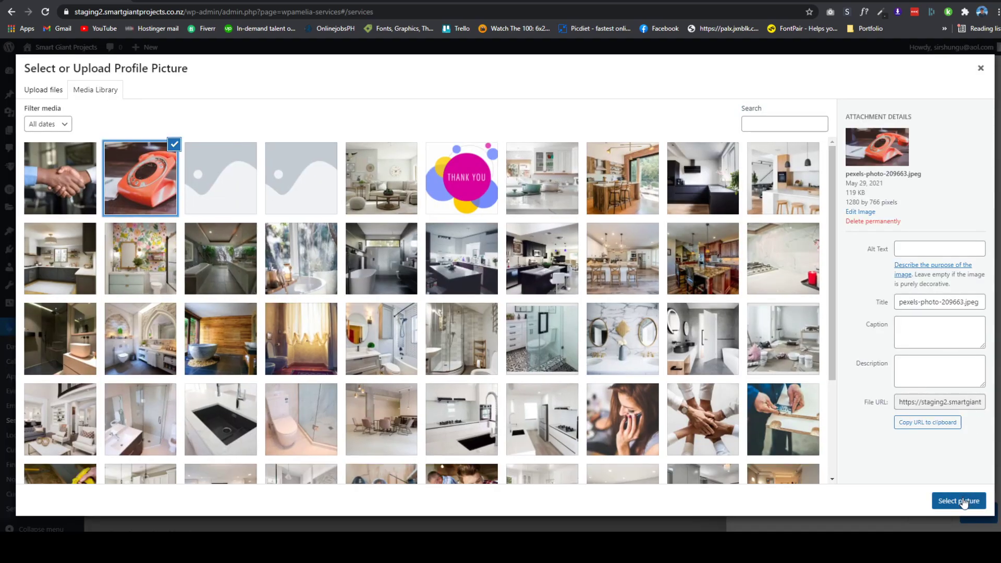
left_click(957, 501)
- Name the service "Lawn Mowing", assign it to the lawn renovation category and set its duration to 1h
left_click(796, 247)
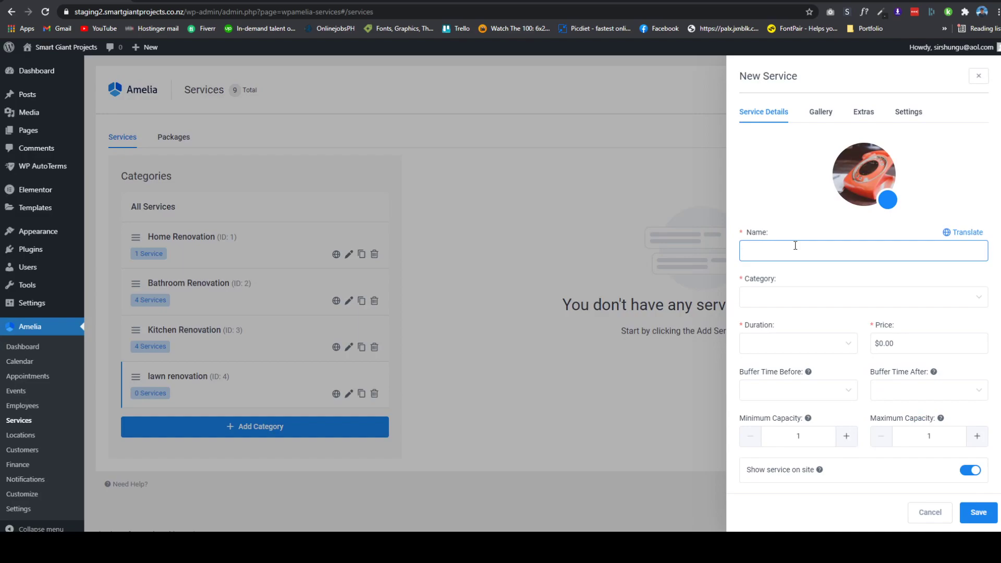
type("Lawn Mowing")
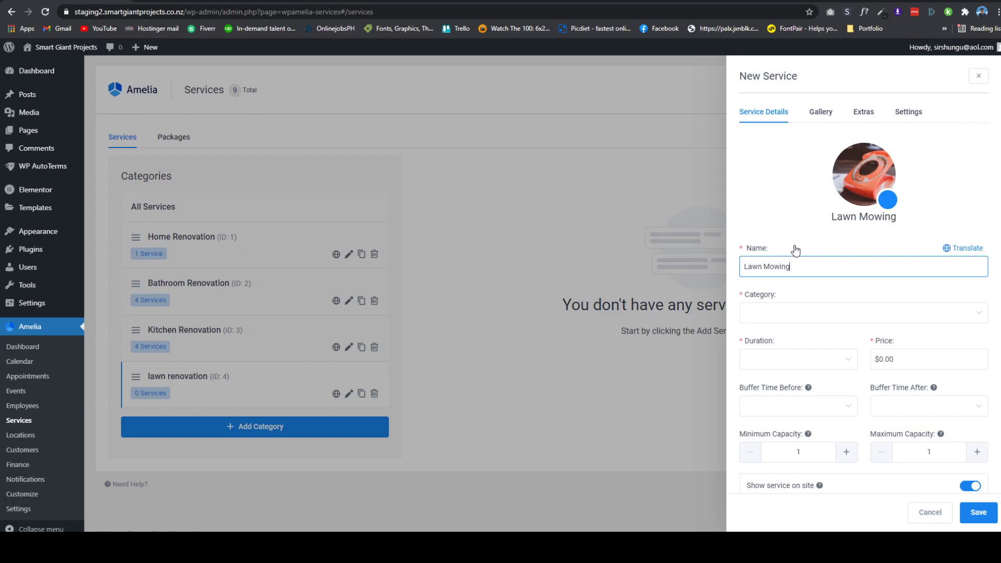
left_click(768, 314)
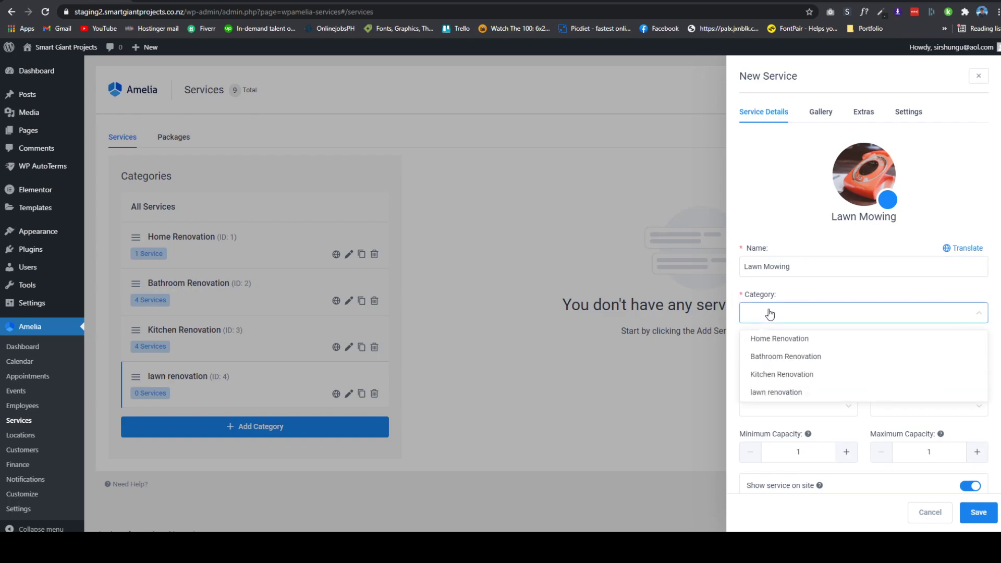
left_click(782, 392)
scroll(801, 331, "down", 1)
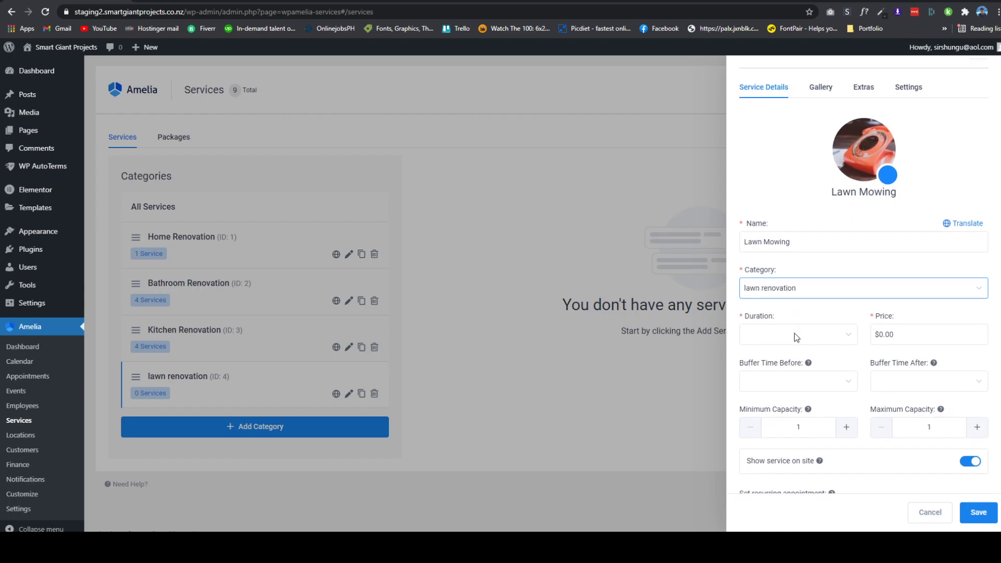
left_click(806, 315)
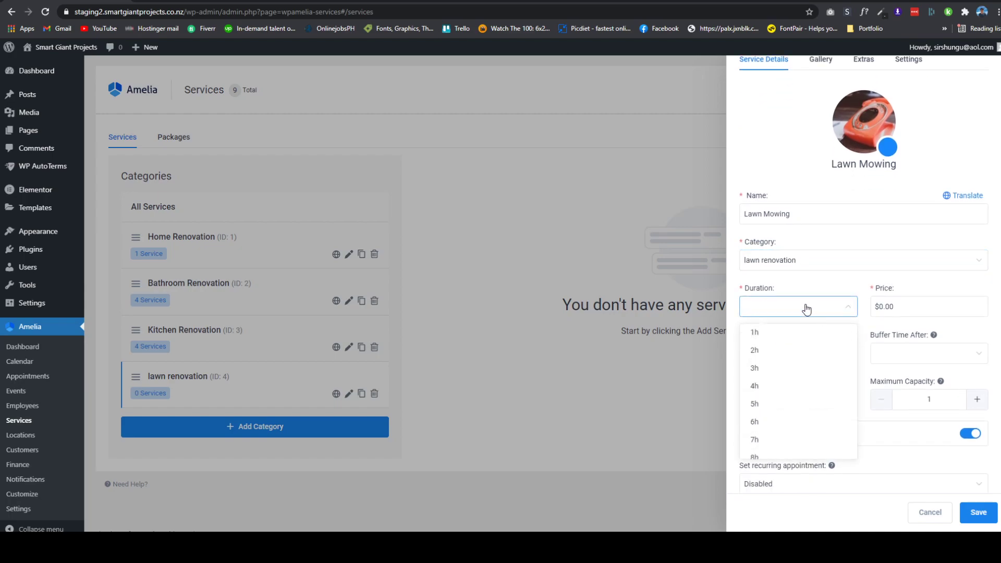
left_click(791, 341)
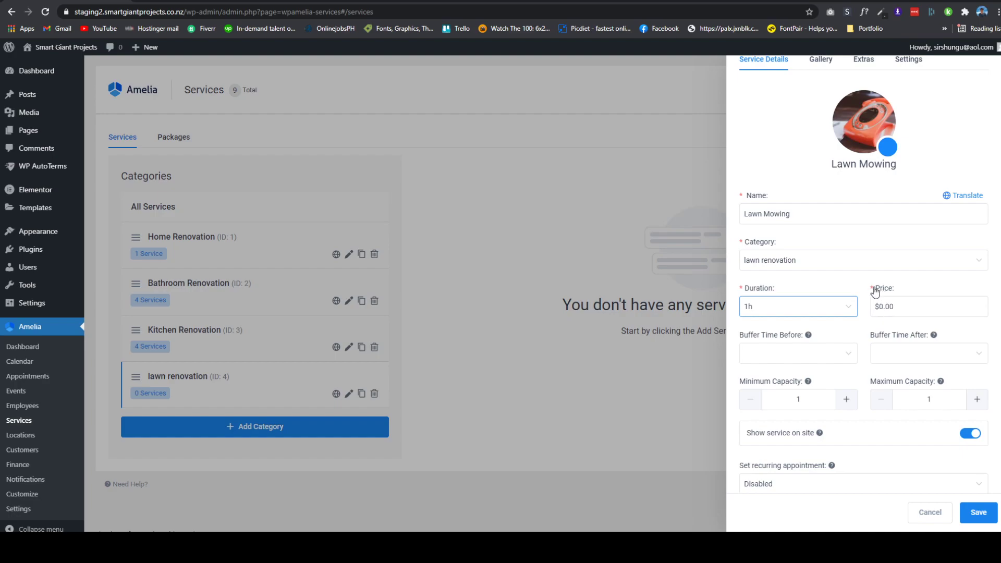
- Compare the service form's duration and capacity fields with the site's booking page, go back to its Bathroom Renovation services, and return to the form
scroll(888, 334, "down", 1)
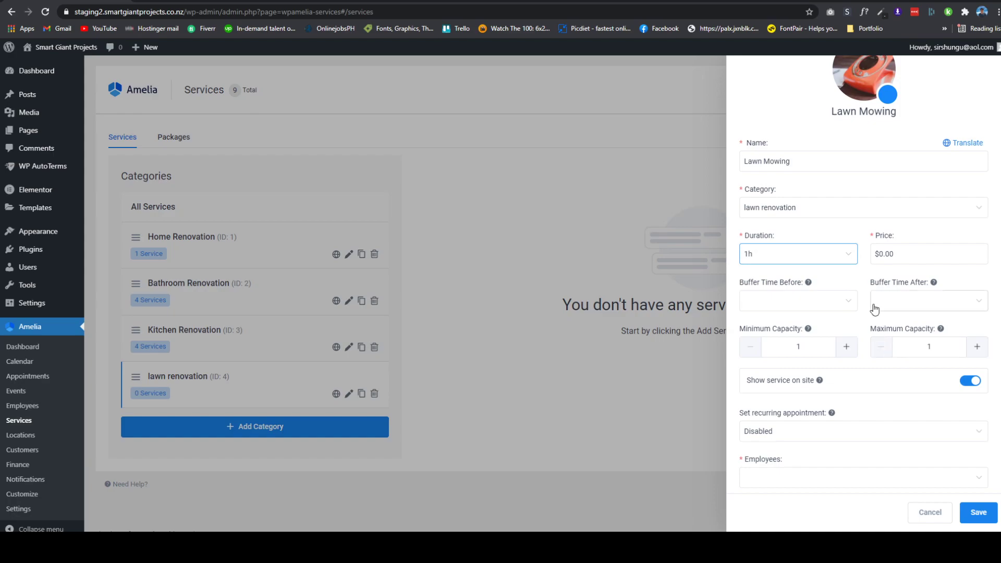
scroll(874, 310, "down", 1)
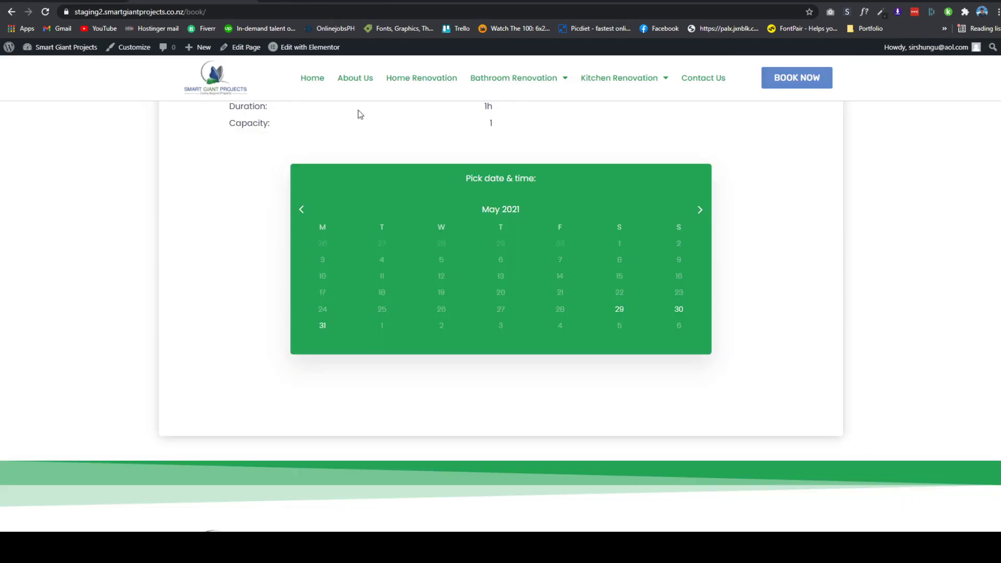
scroll(361, 194, "up", 5)
scroll(362, 193, "up", 5)
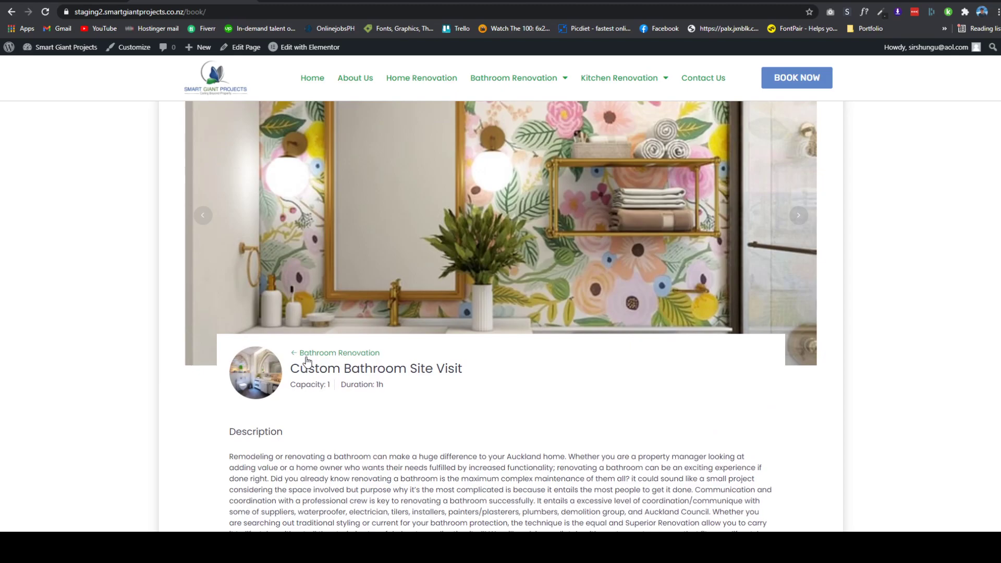
left_click(305, 352)
scroll(459, 217, "up", 3)
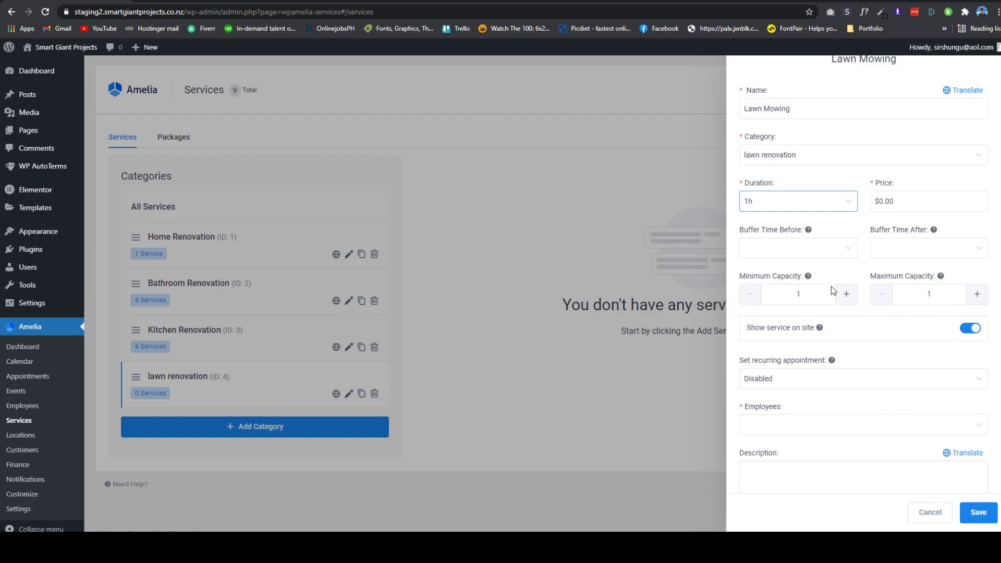
left_click(203, 1)
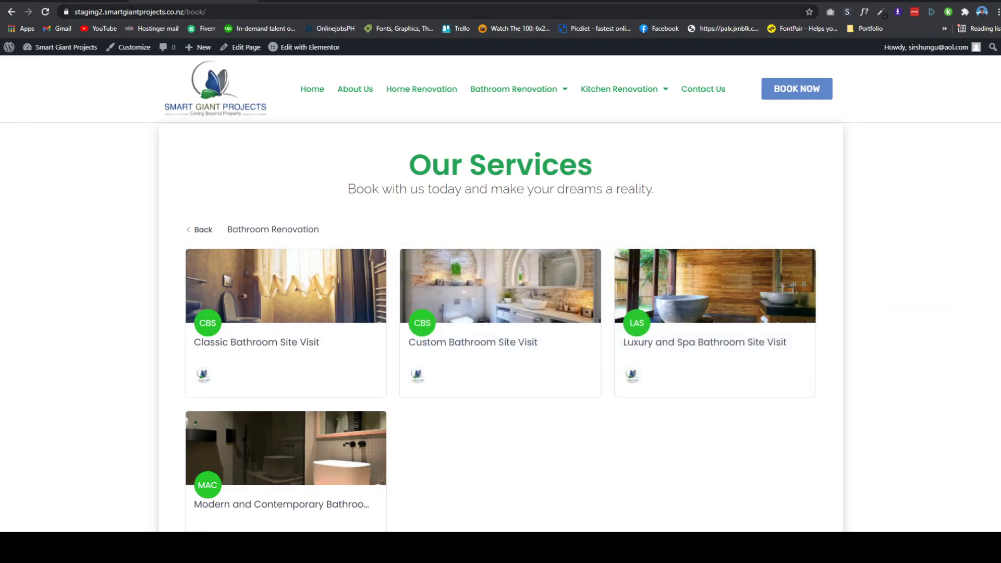
left_click(99, 2)
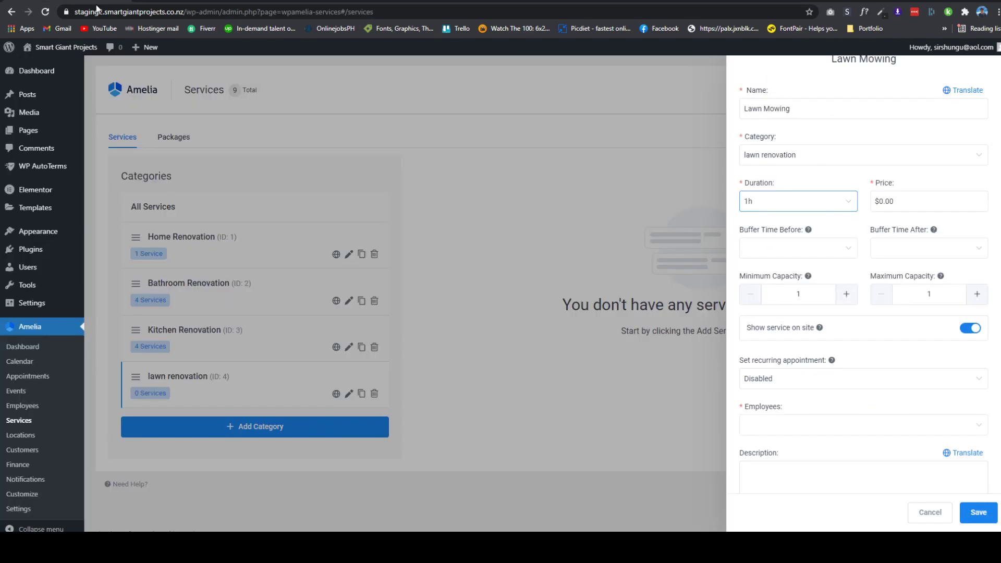
- Review the recurring appointment options without changing them and assign Smart Giant Projects as the service's employee
left_click(849, 390)
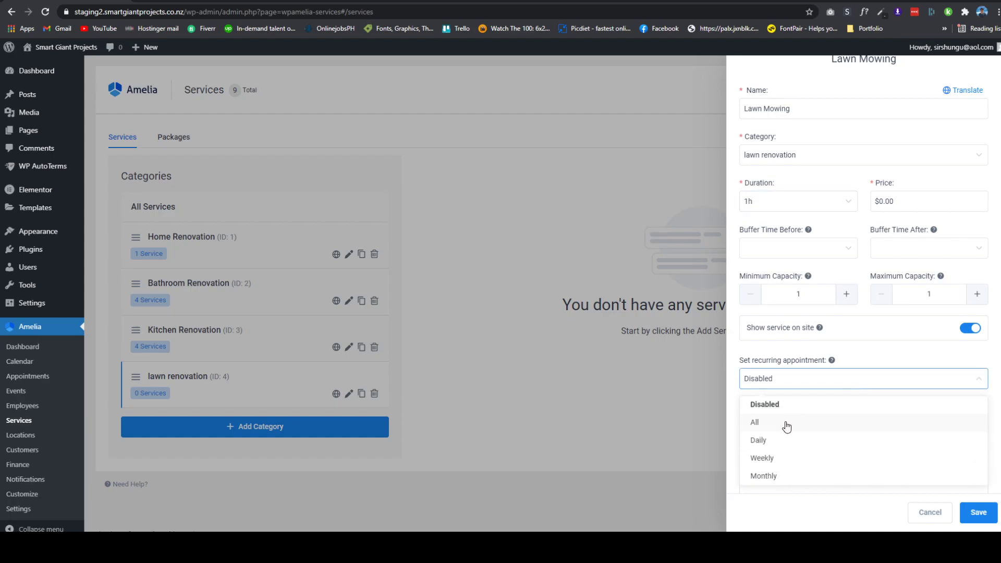
left_click(735, 353)
scroll(782, 391, "down", 1)
left_click(783, 387)
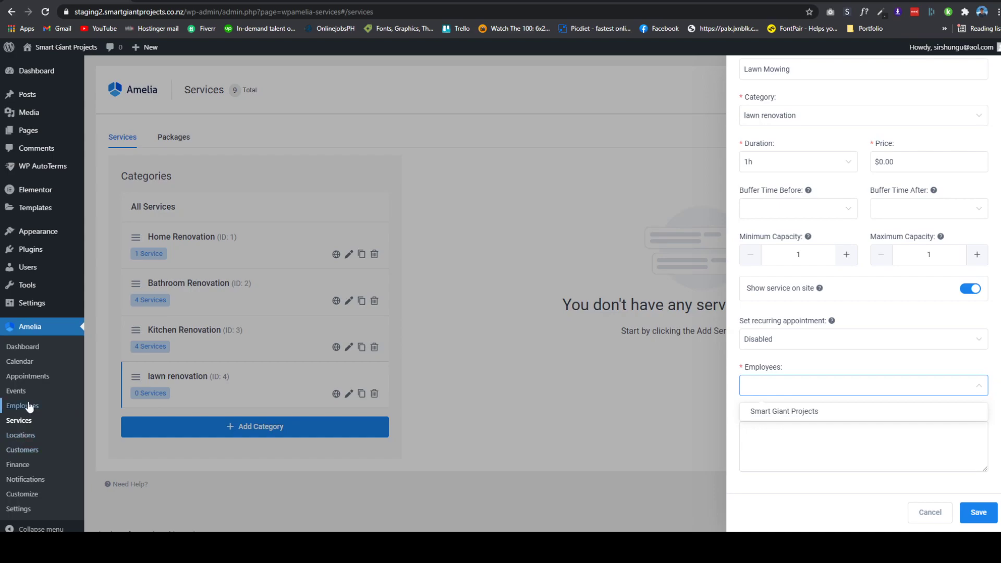
left_click(836, 412)
- Compare the new service's description and gallery sections with the Custom Bathroom Site Visit details on the booking page
left_click(808, 454)
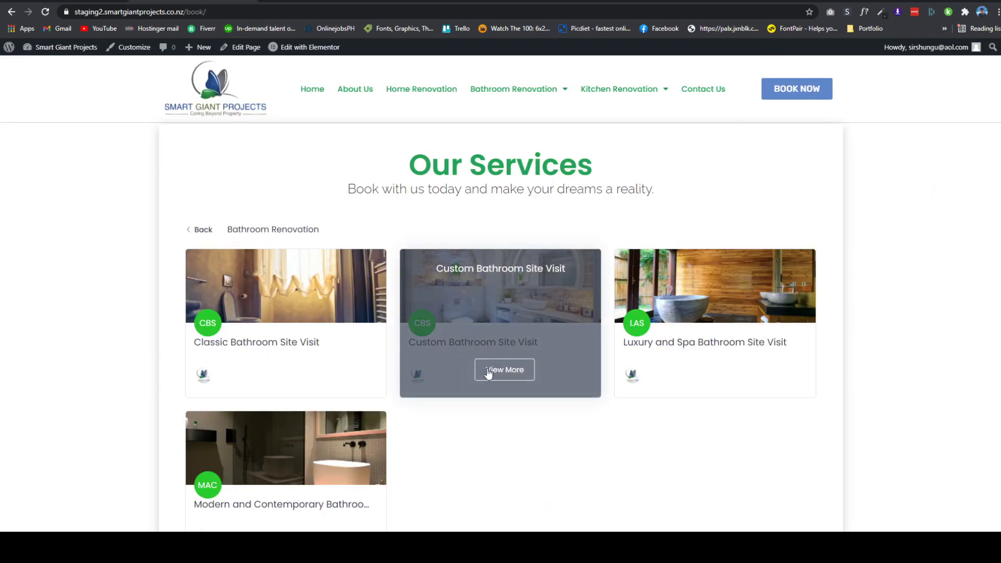
left_click(488, 373)
left_click_drag(228, 303, 767, 408)
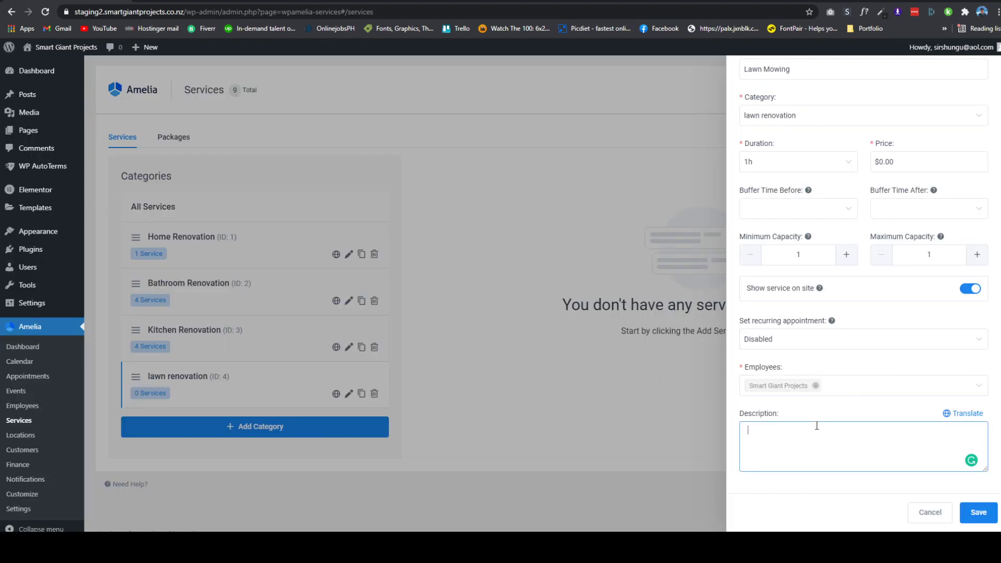
scroll(816, 426, "up", 4)
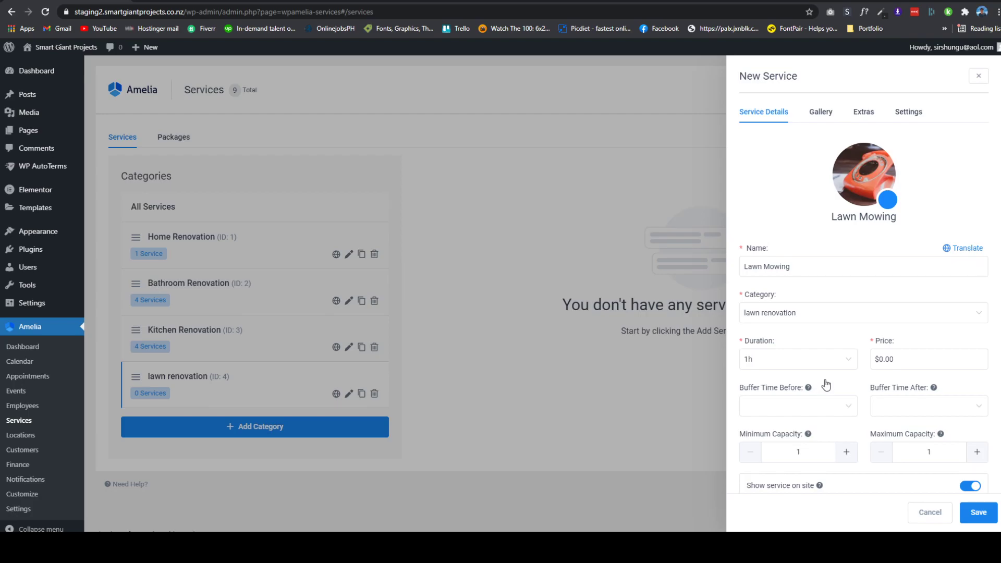
scroll(833, 350, "down", 4)
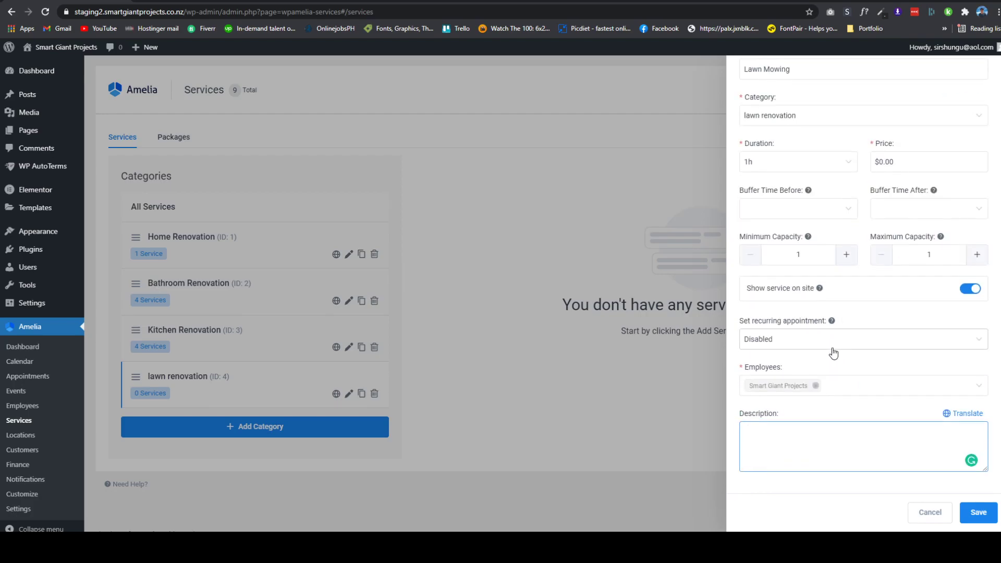
scroll(839, 438, "up", 4)
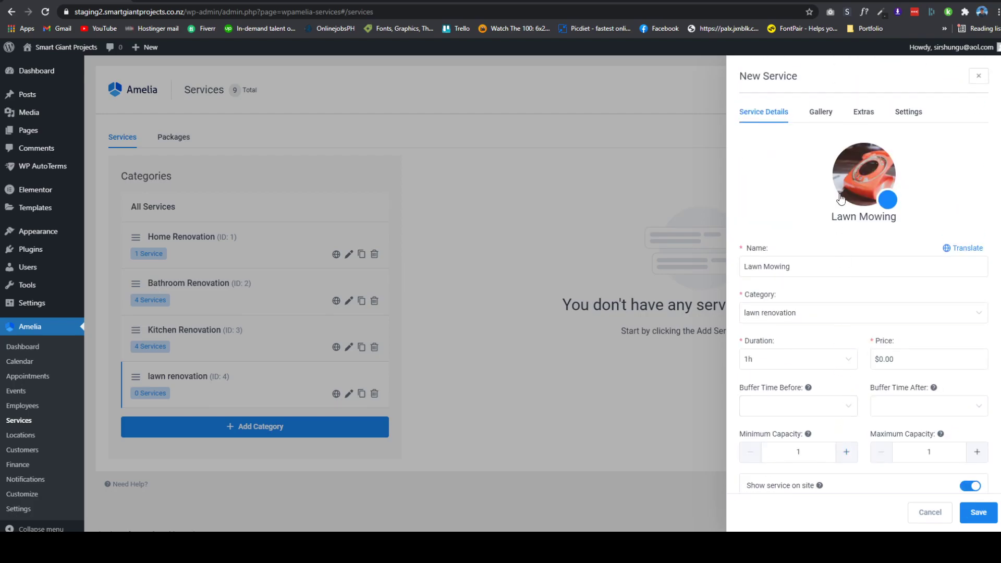
left_click(818, 118)
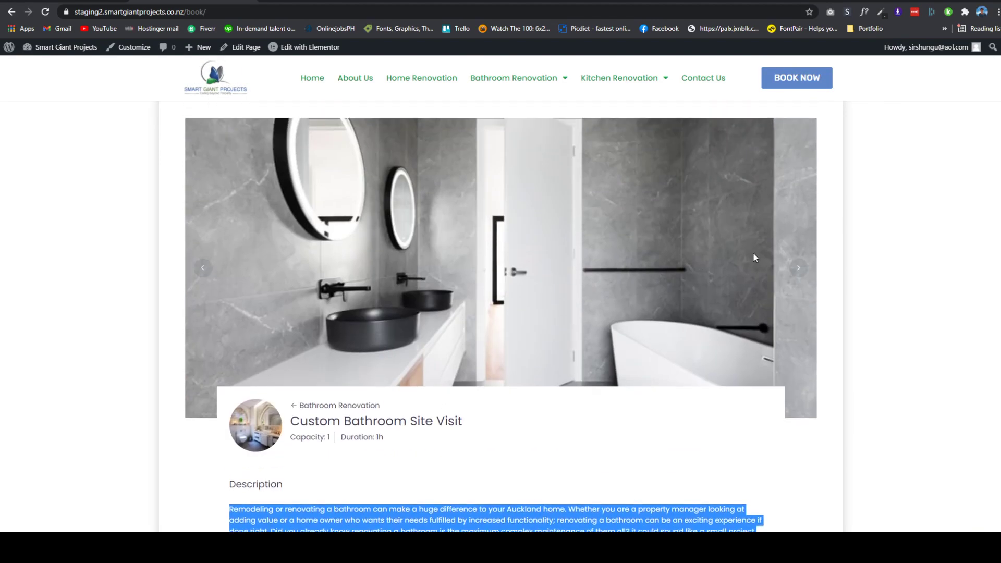
left_click(804, 271)
left_click(806, 271)
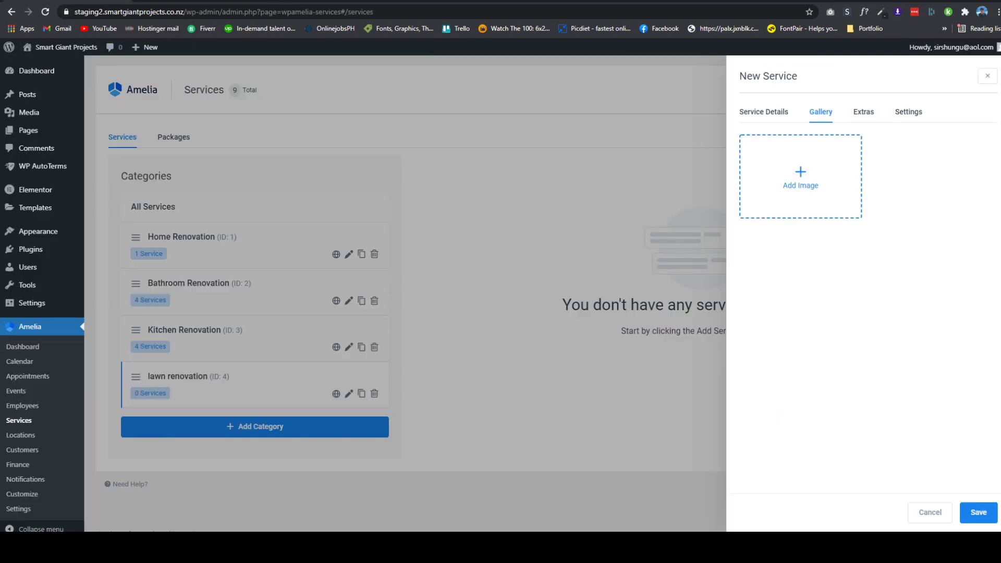
- Review the Extras and Settings sections of the Lawn Mowing service and save it
left_click(859, 112)
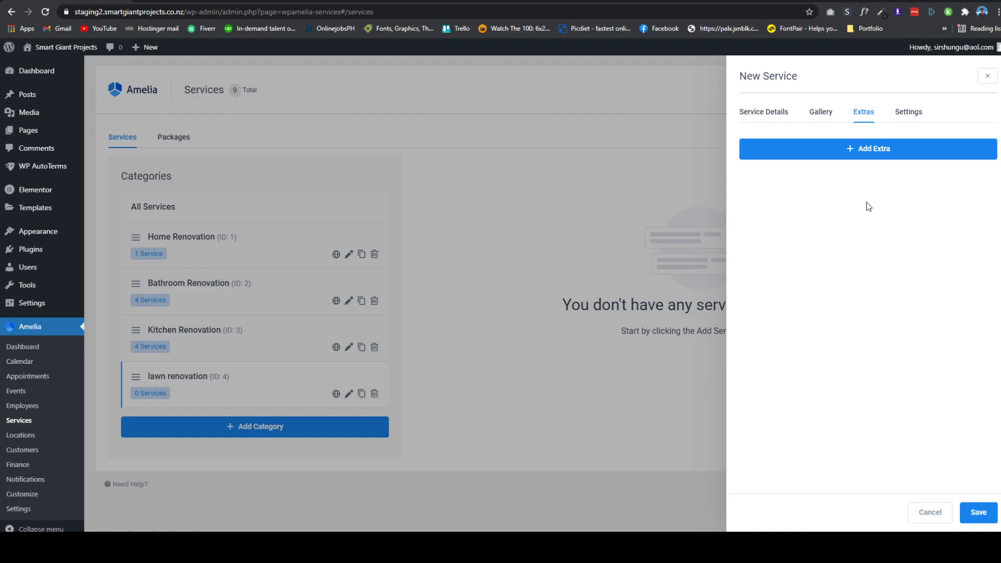
left_click(898, 114)
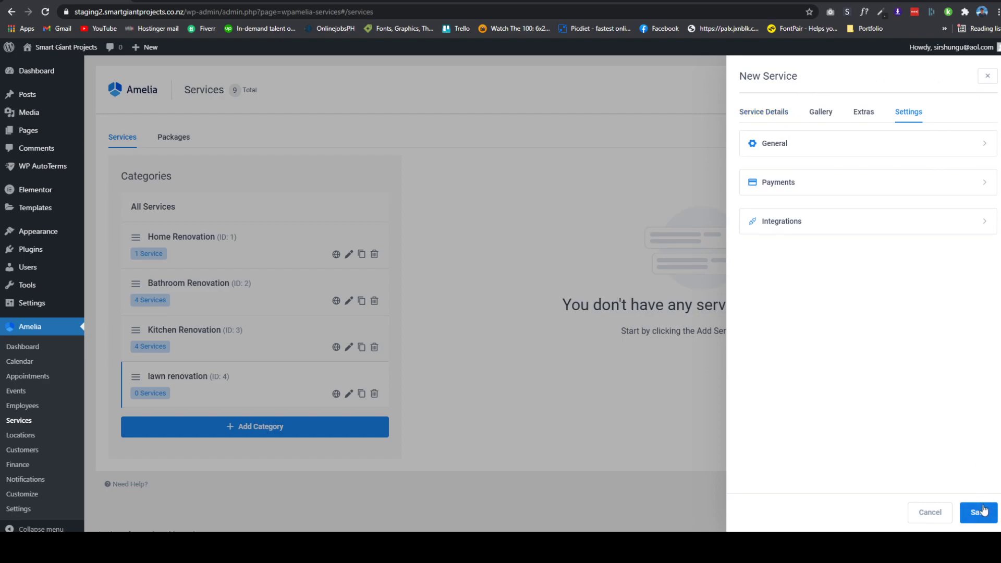
left_click(774, 112)
left_click(918, 116)
left_click(975, 513)
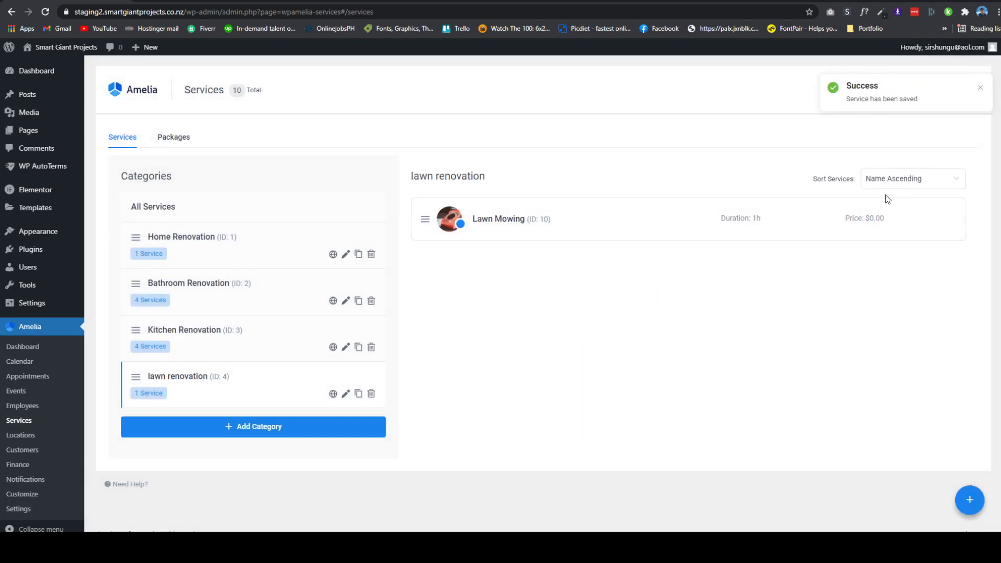
- Delete the lawn renovation category together with its service
left_click(371, 397)
left_click(358, 434)
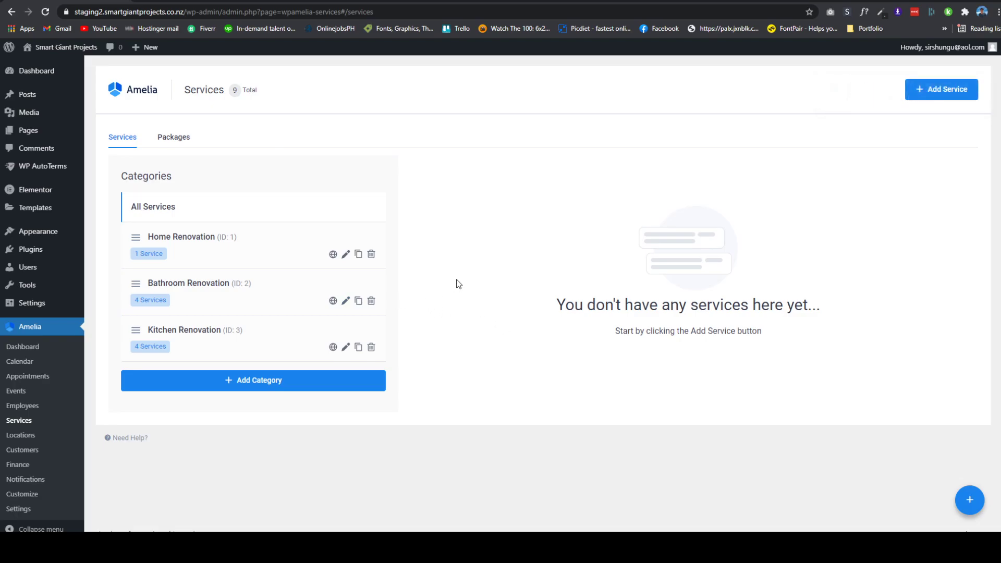
- Switch to the site's booking page and view the Our Services section from its heading
scroll(458, 284, "down", 1)
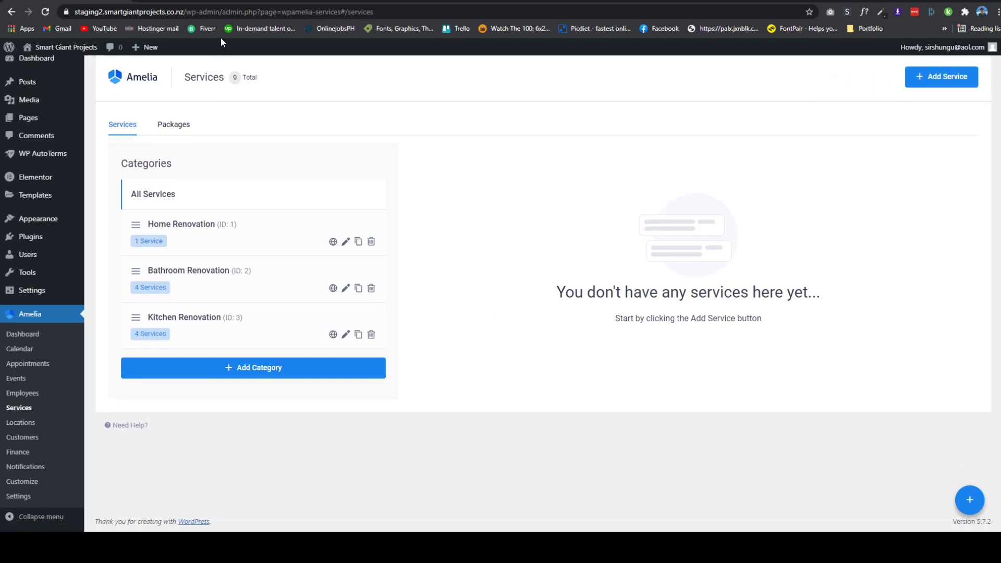
left_click(205, 3)
scroll(363, 219, "up", 3)
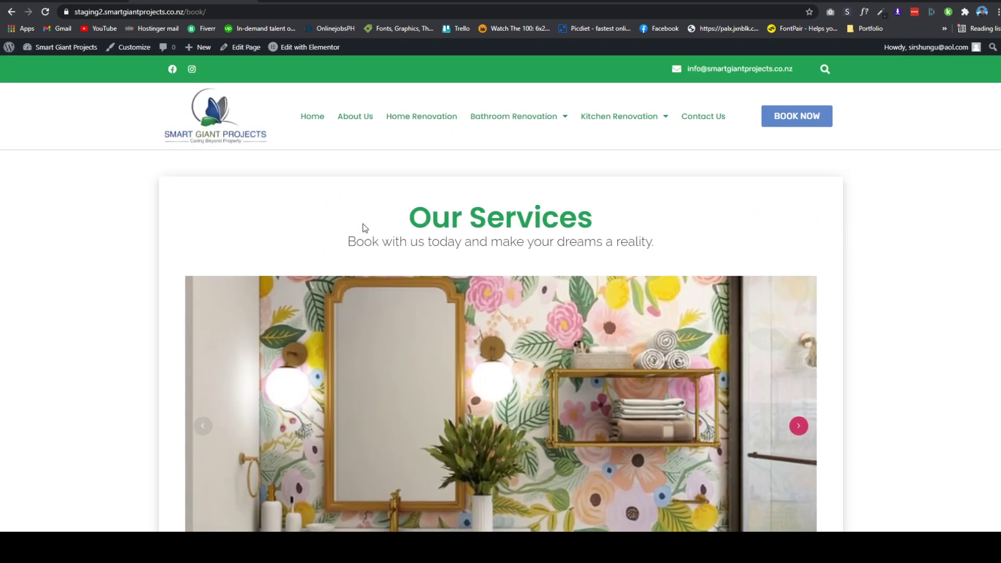
- Look over the Custom Bathroom Site Visit details on the booking page and open that page for editing with Elementor
scroll(363, 229, "down", 7)
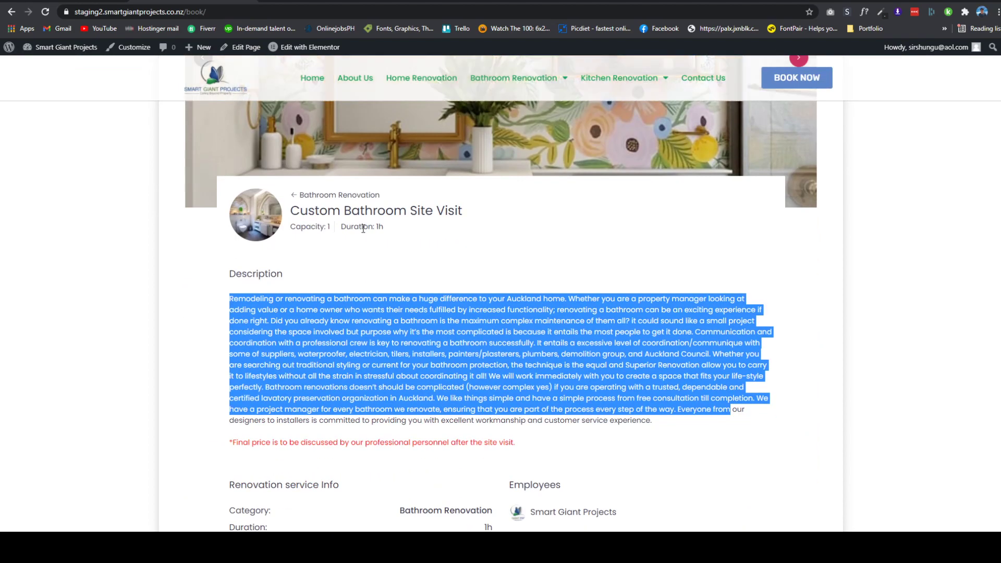
scroll(431, 355, "up", 7)
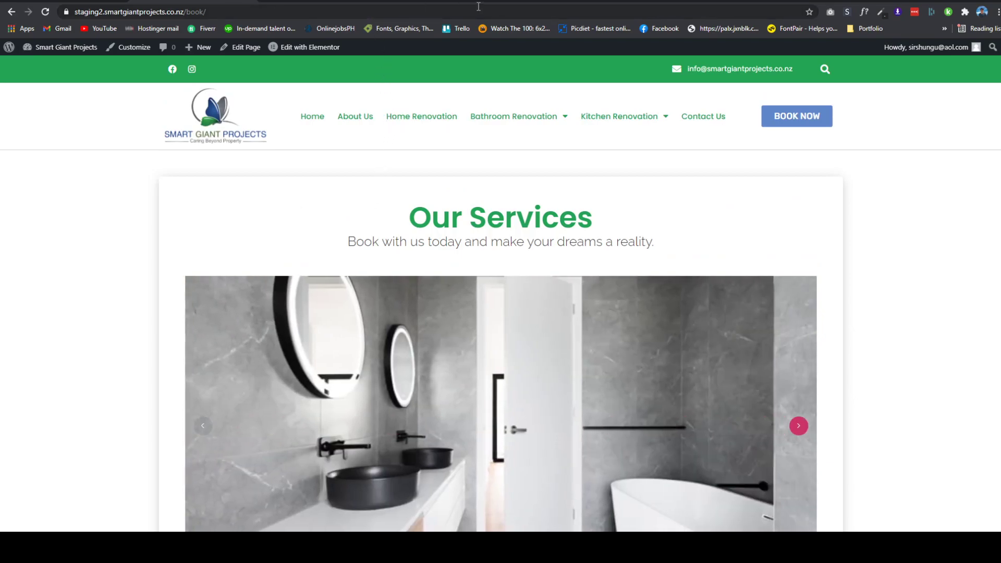
mouse_move(325, 56)
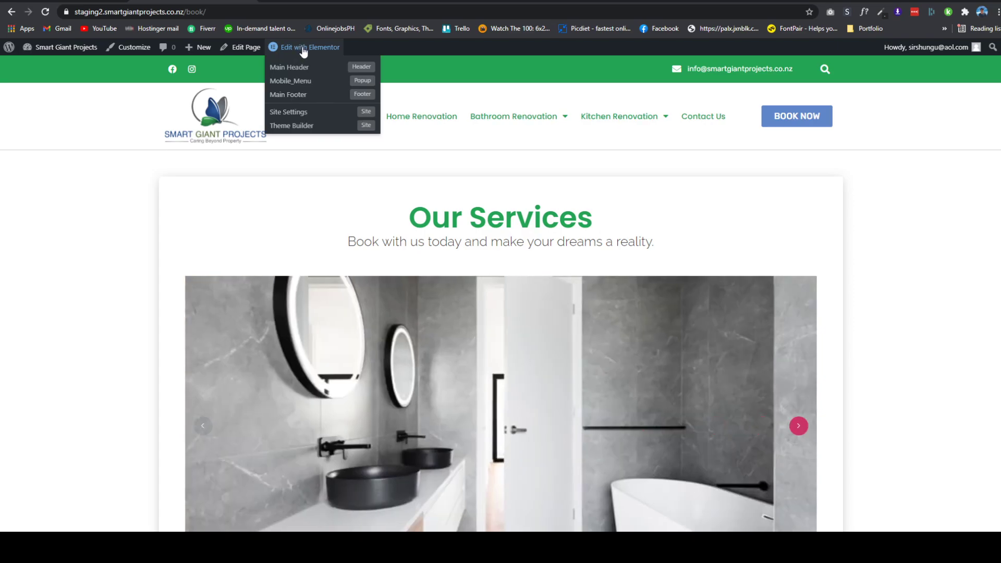
left_click(304, 52)
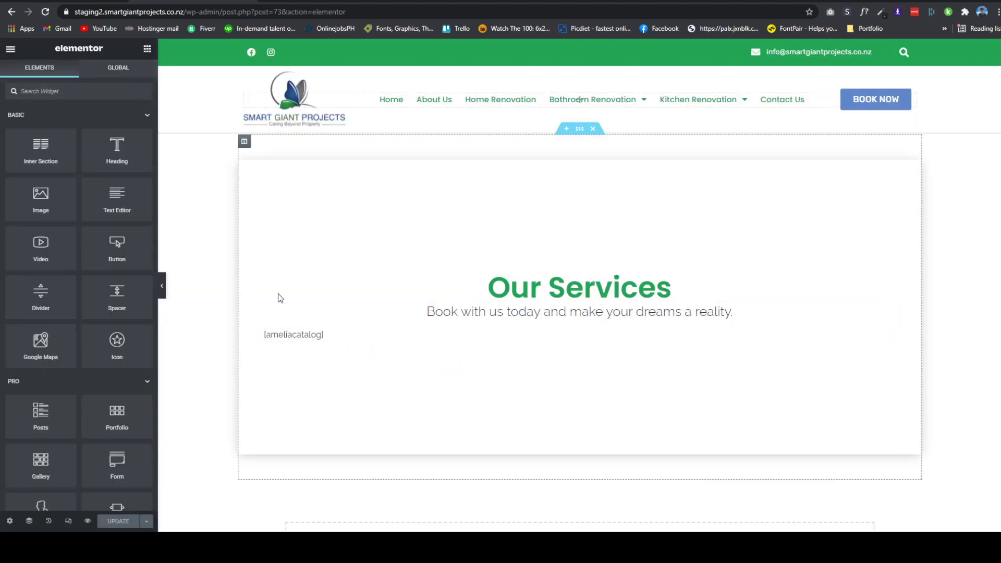
- Inspect the page's [ameliacatalog] shortcode, search the widgets for the Shortcode element, and preview the booking page
left_click(303, 337)
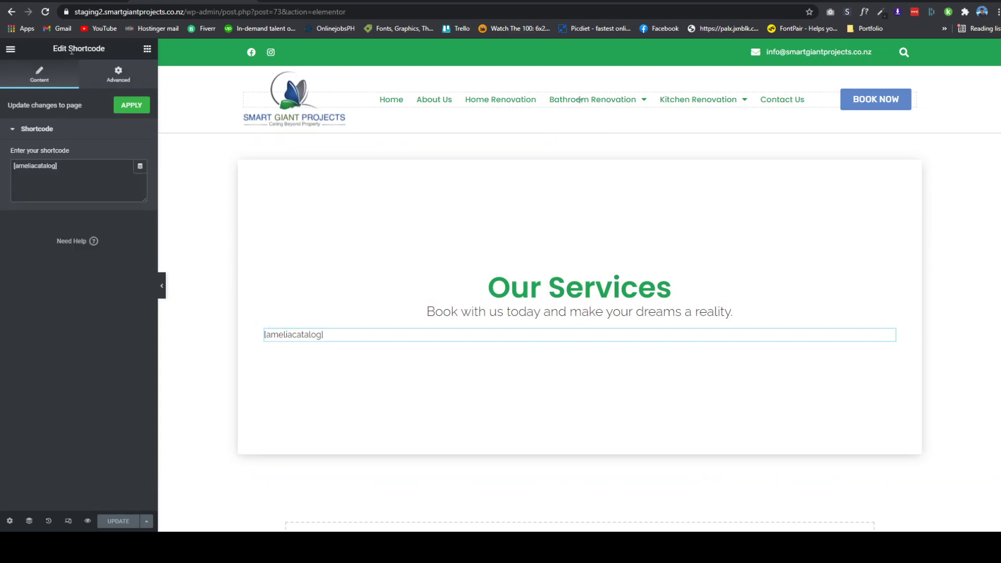
left_click(147, 48)
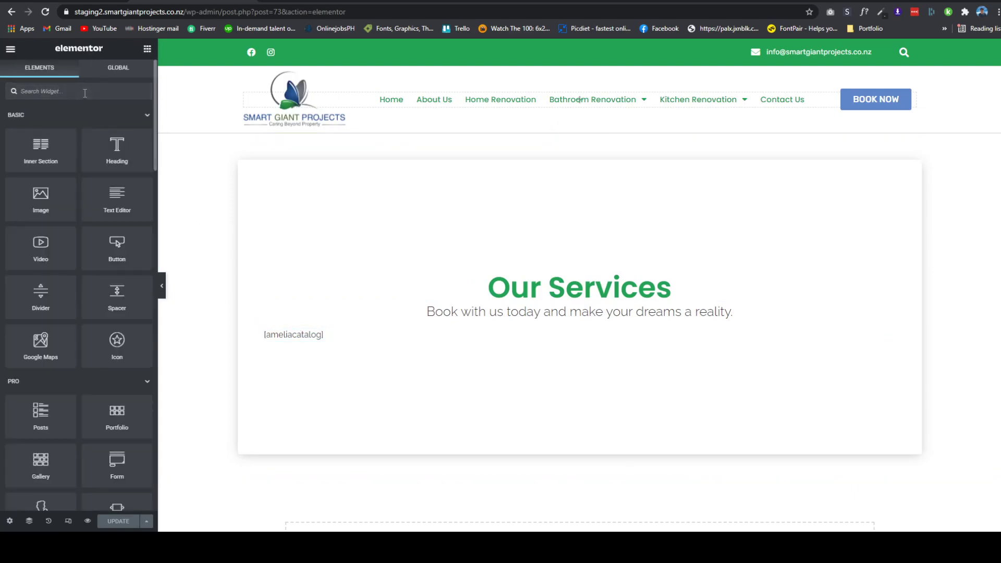
type("shd")
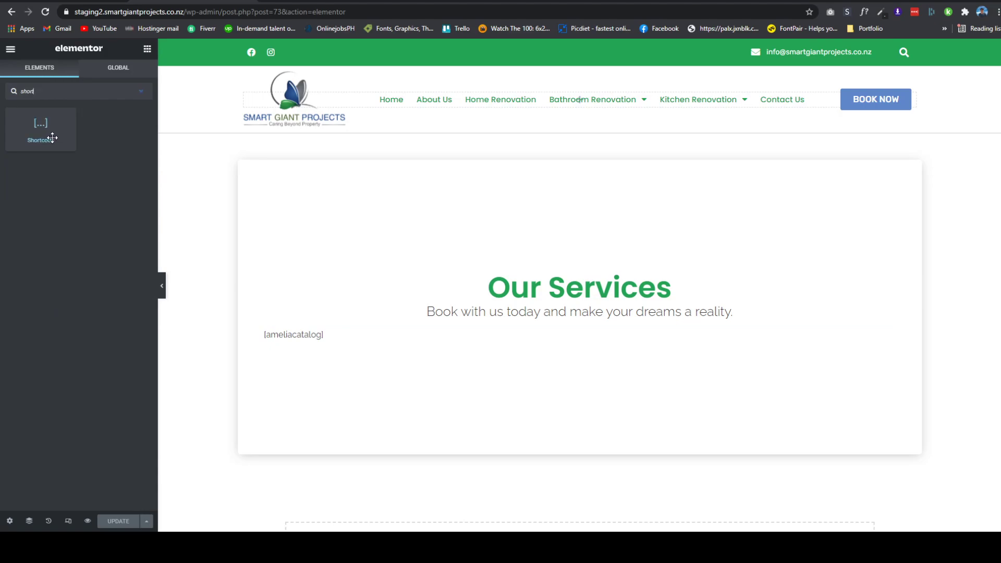
left_click(330, 330)
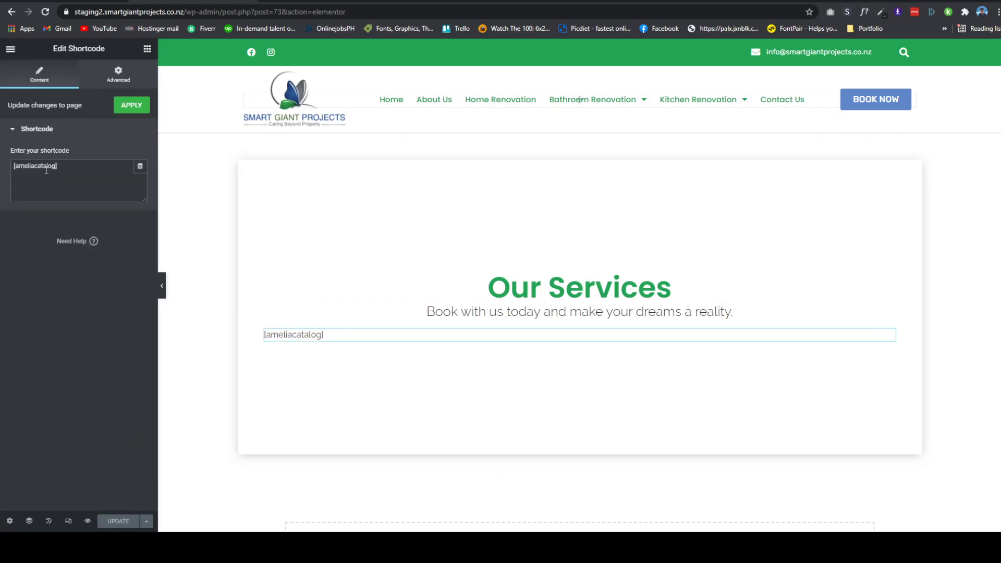
left_click_drag(68, 167, 6, 173)
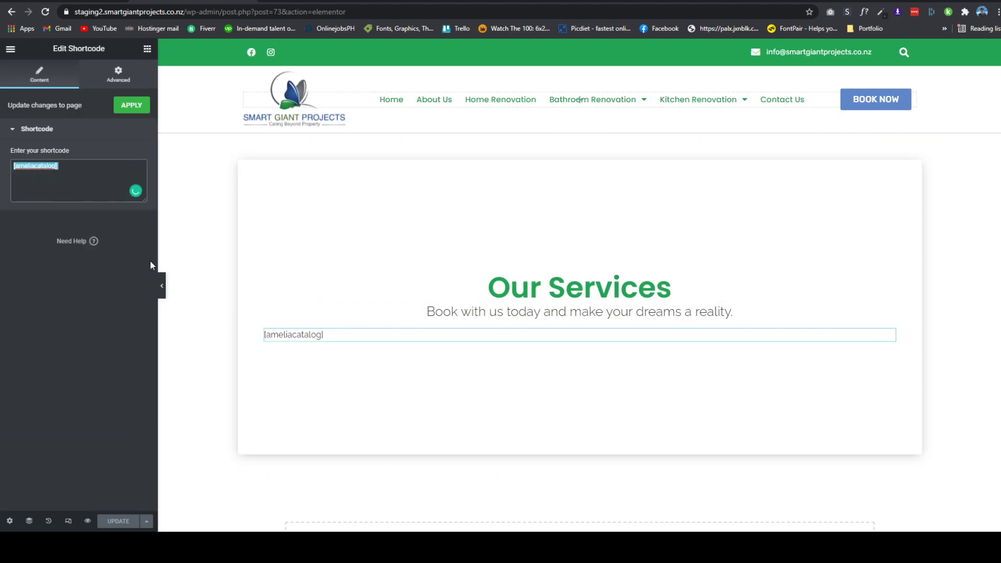
left_click(87, 521)
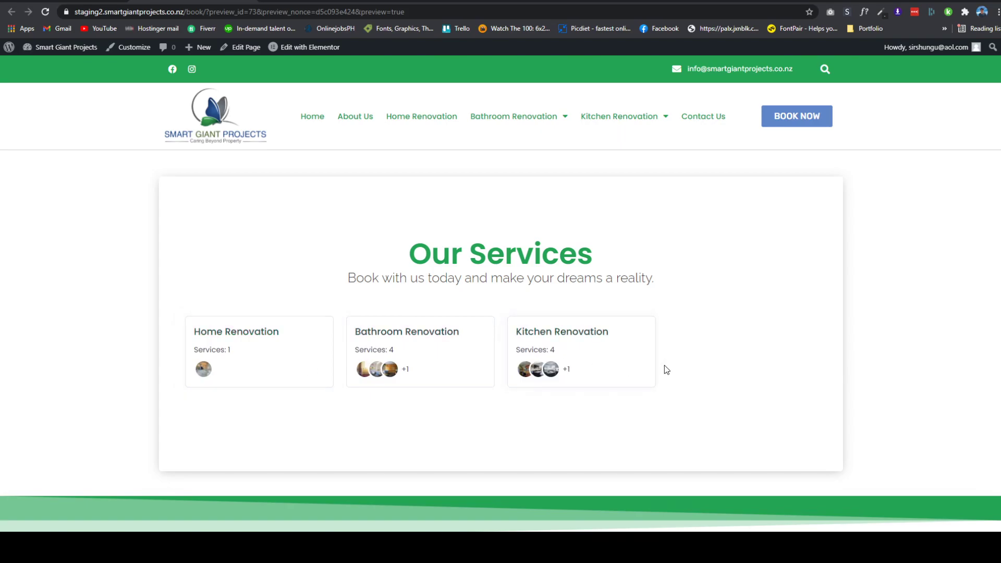
left_click(59, 1)
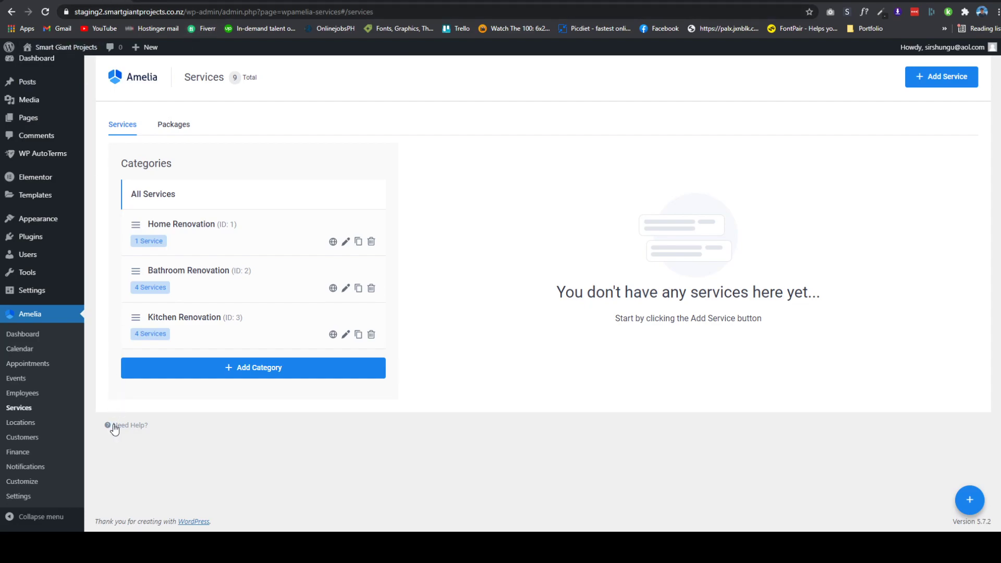
left_click(31, 467)
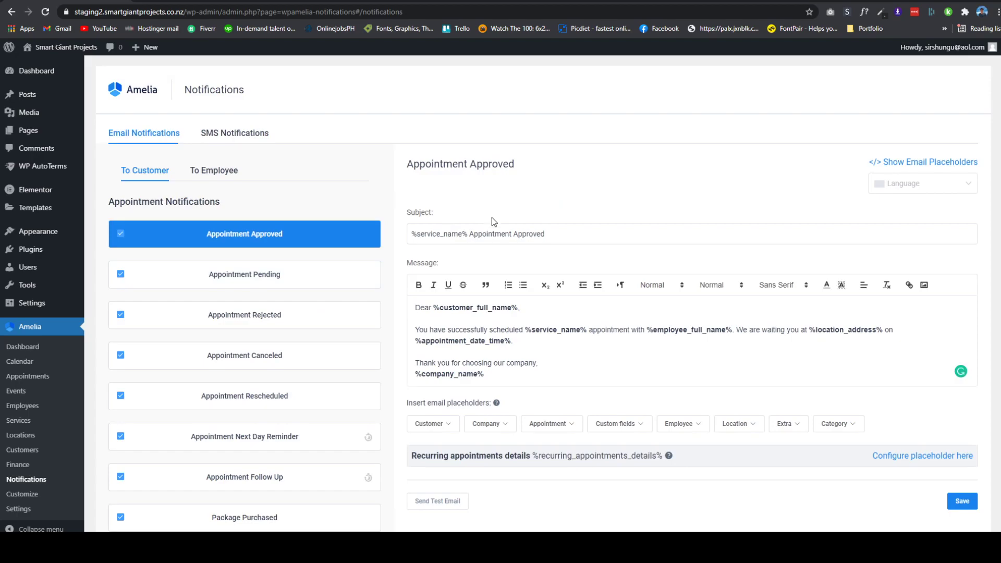
scroll(492, 217, "down", 2)
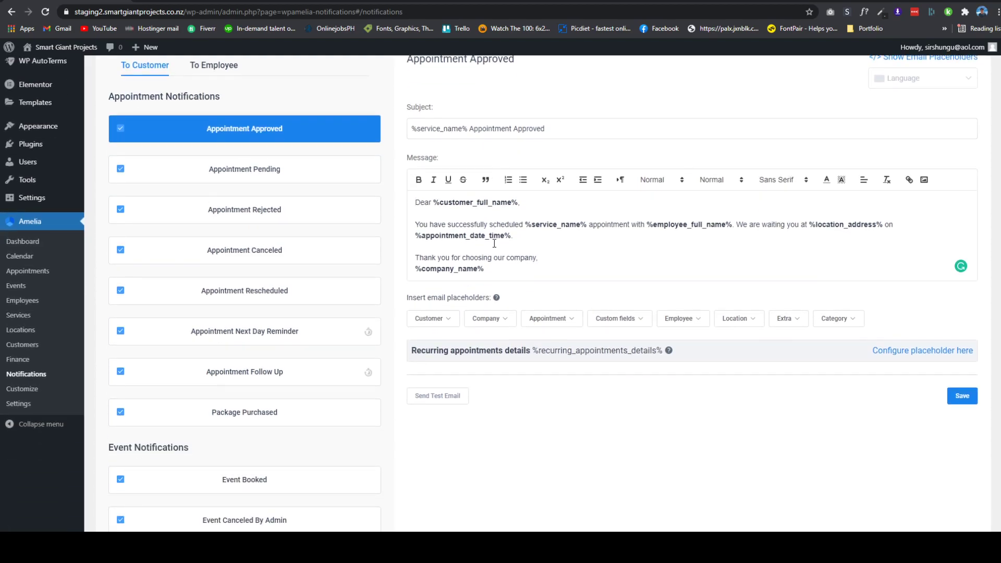
scroll(494, 244, "up", 1)
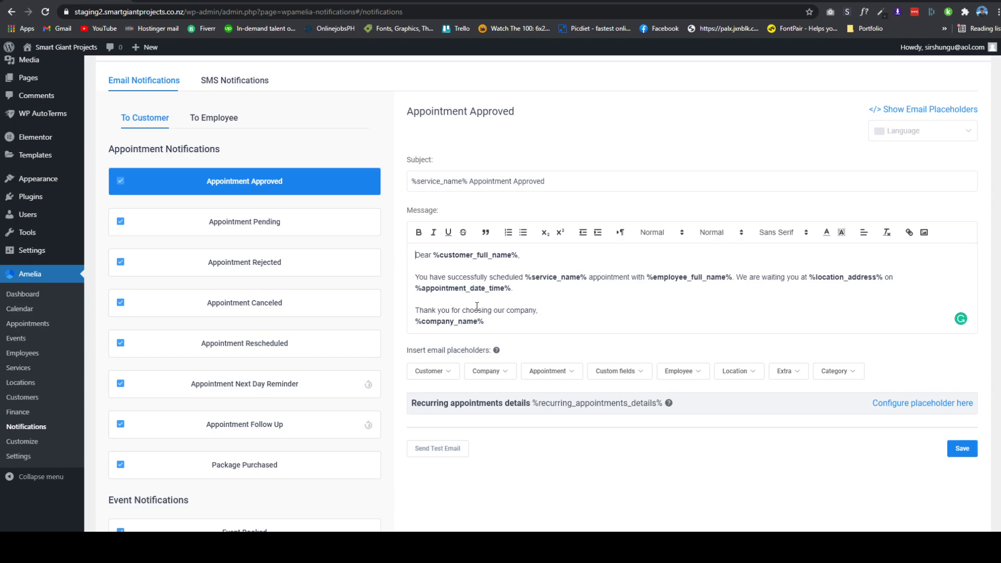
scroll(351, 266, "up", 1)
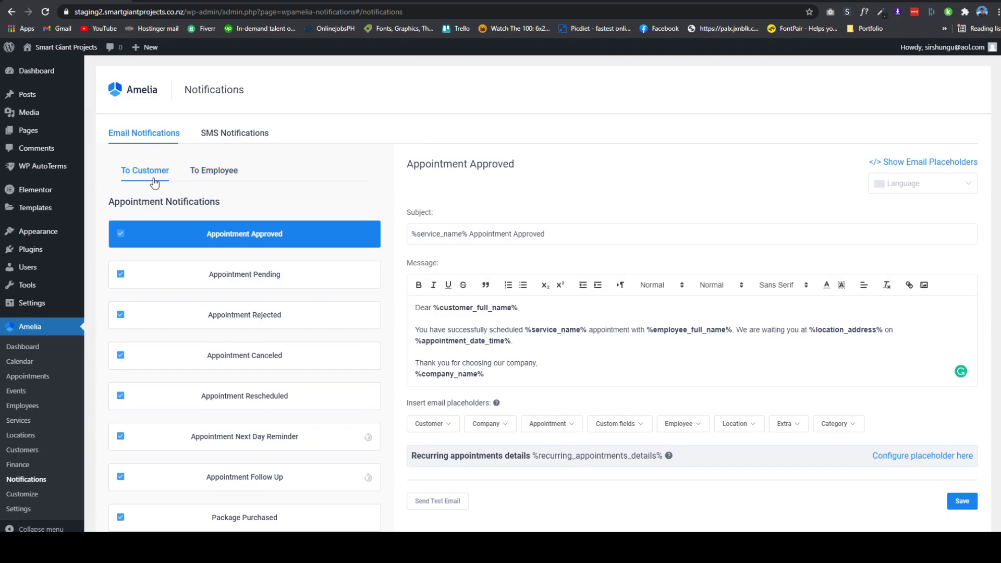
left_click(232, 172)
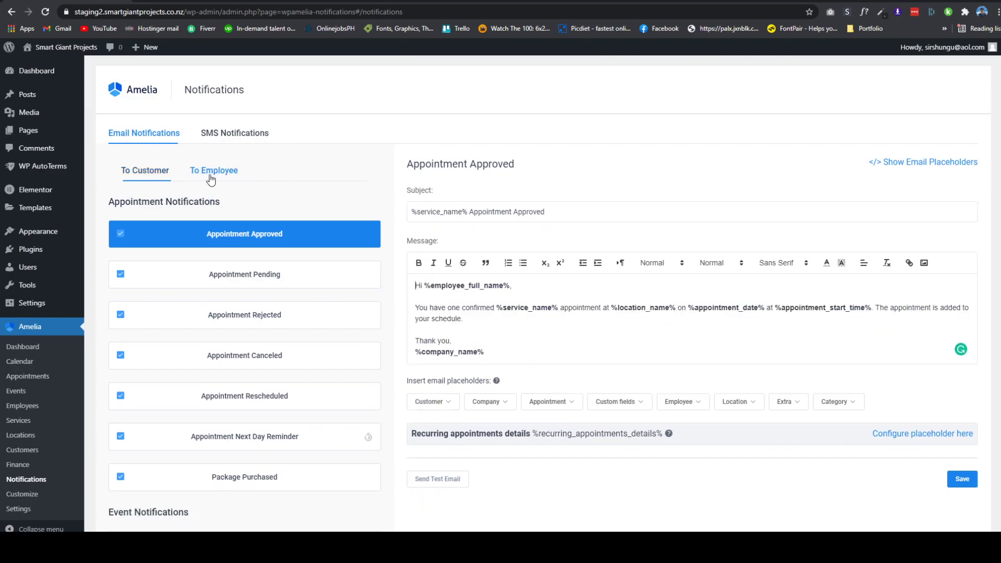
left_click(160, 176)
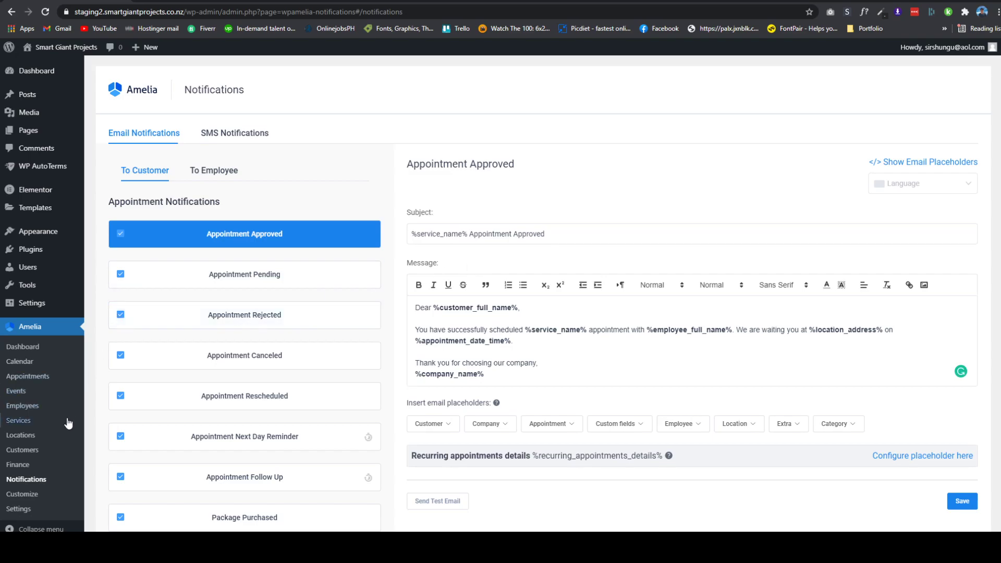
- Open Amelia's Customize page and examine the booking preview's Bathroom Renovation category, including a service's details and calendar
scroll(56, 451, "down", 1)
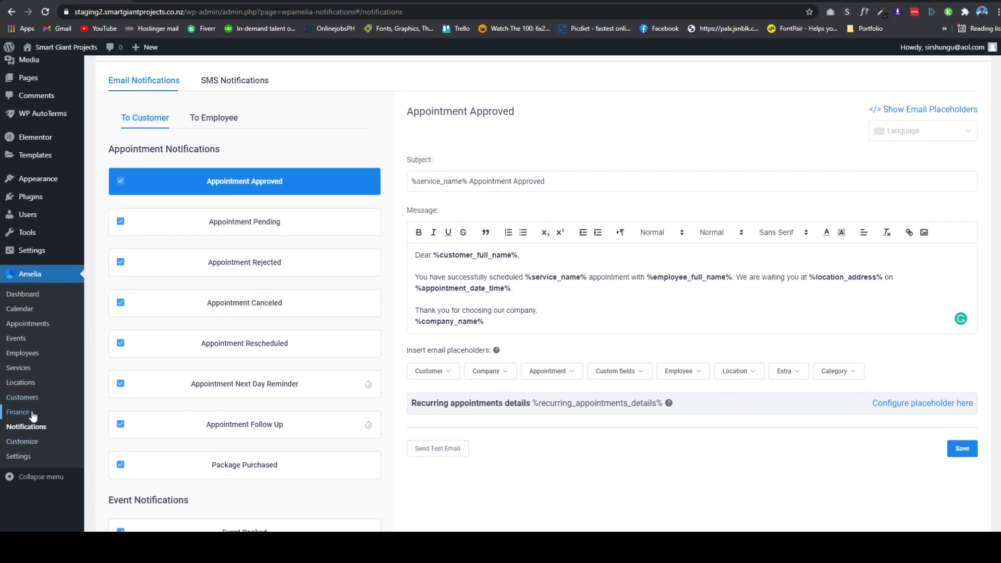
left_click(27, 441)
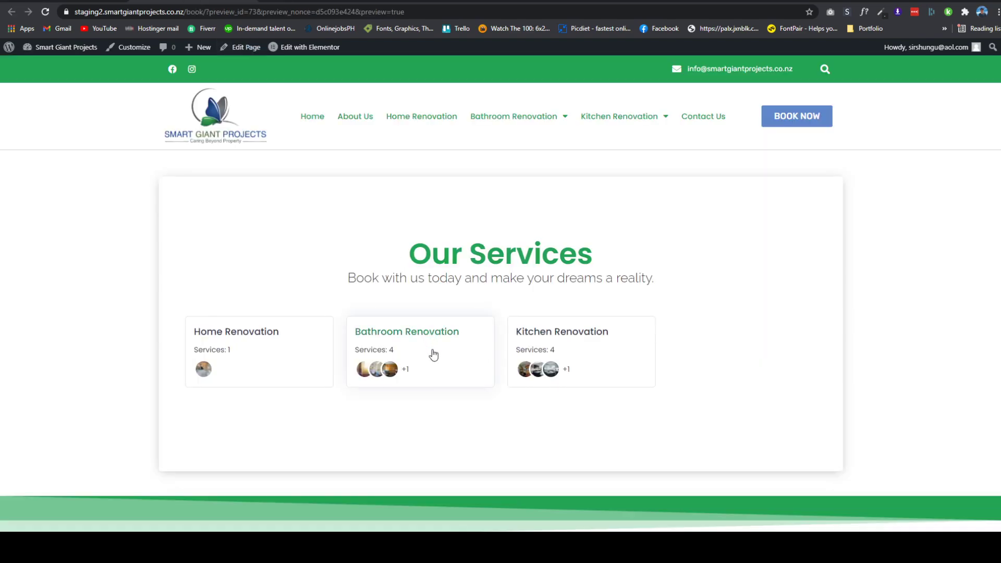
left_click(432, 349)
scroll(526, 146, "down", 6)
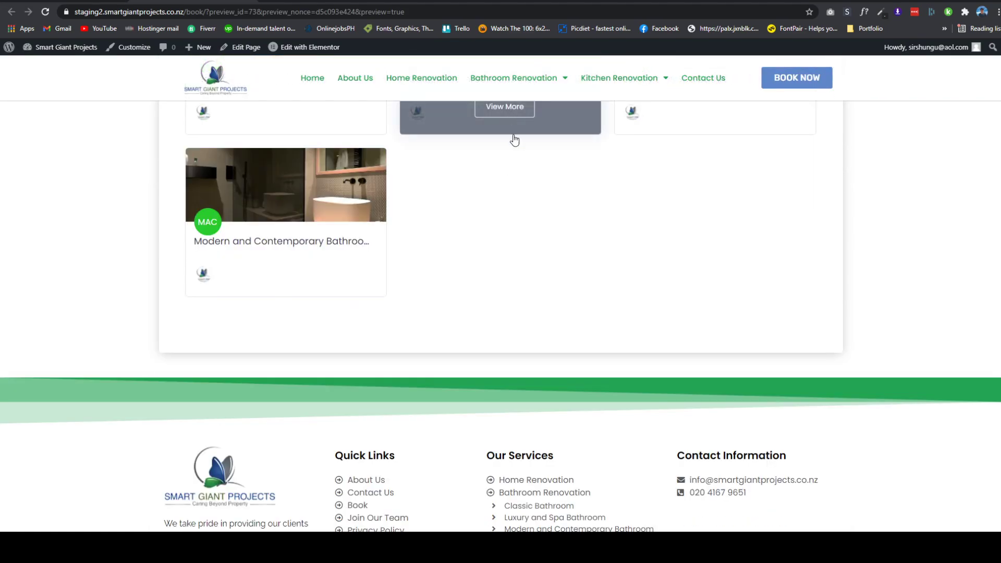
left_click(510, 122)
scroll(542, 304, "down", 6)
scroll(539, 311, "down", 5)
scroll(592, 123, "up", 5)
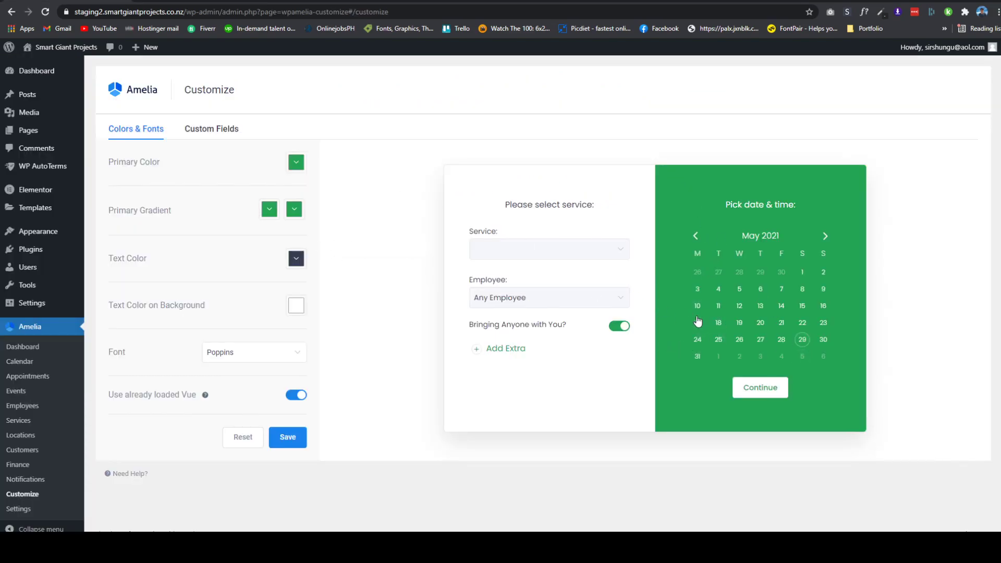
- Set the booking form's text color to black (#070707) and save the color settings
left_click(296, 258)
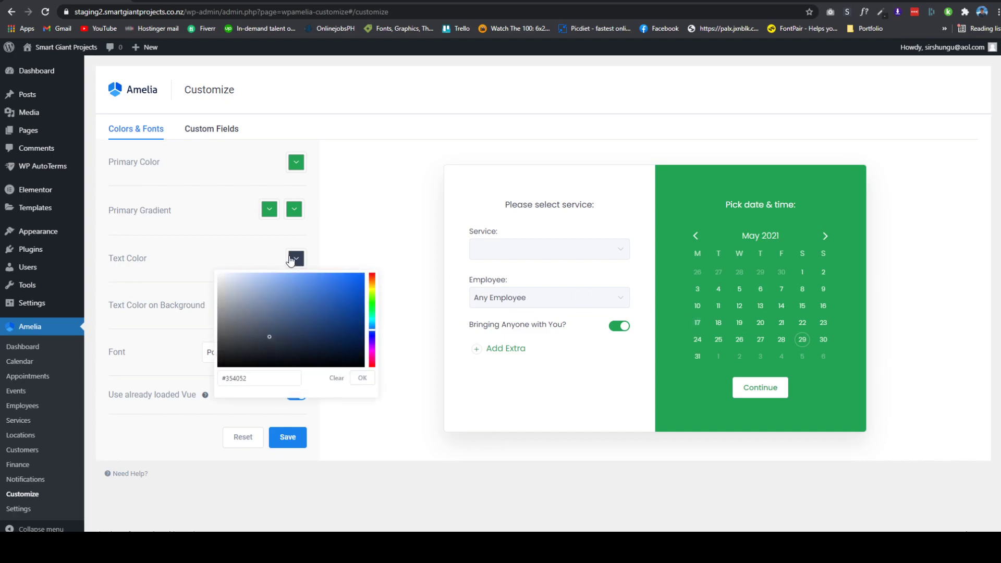
left_click(218, 365)
left_click(287, 436)
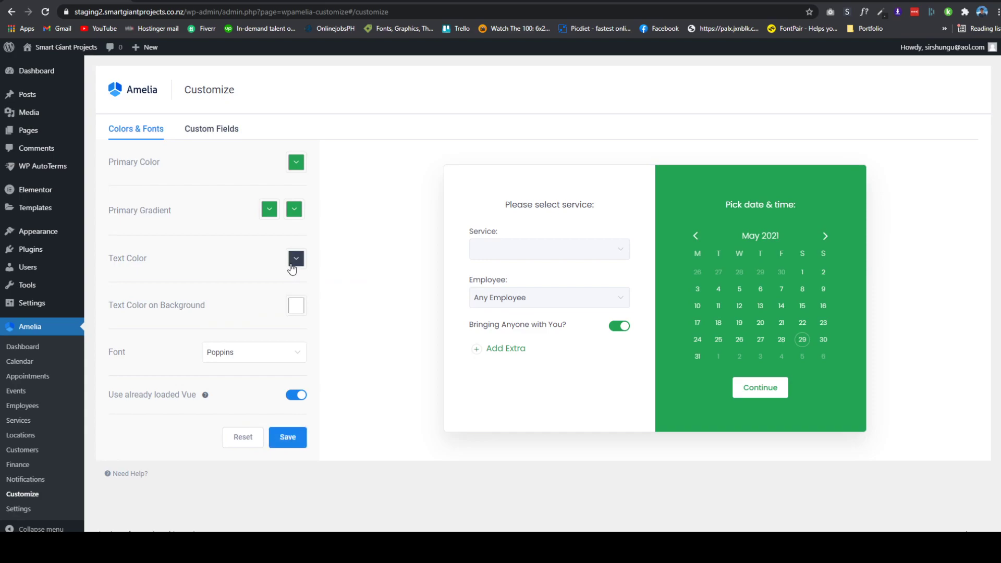
left_click(290, 265)
left_click(217, 367)
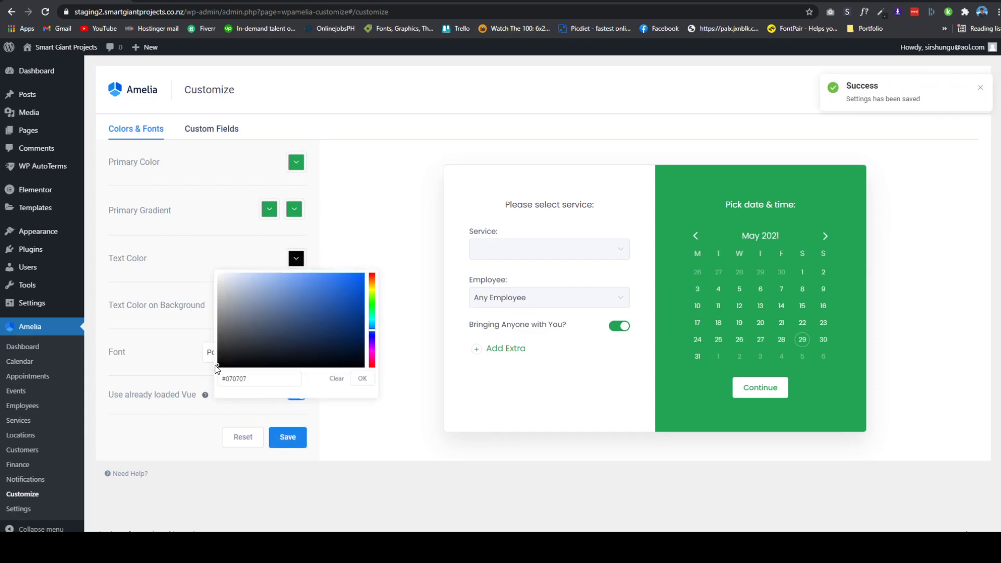
left_click(363, 378)
left_click(287, 436)
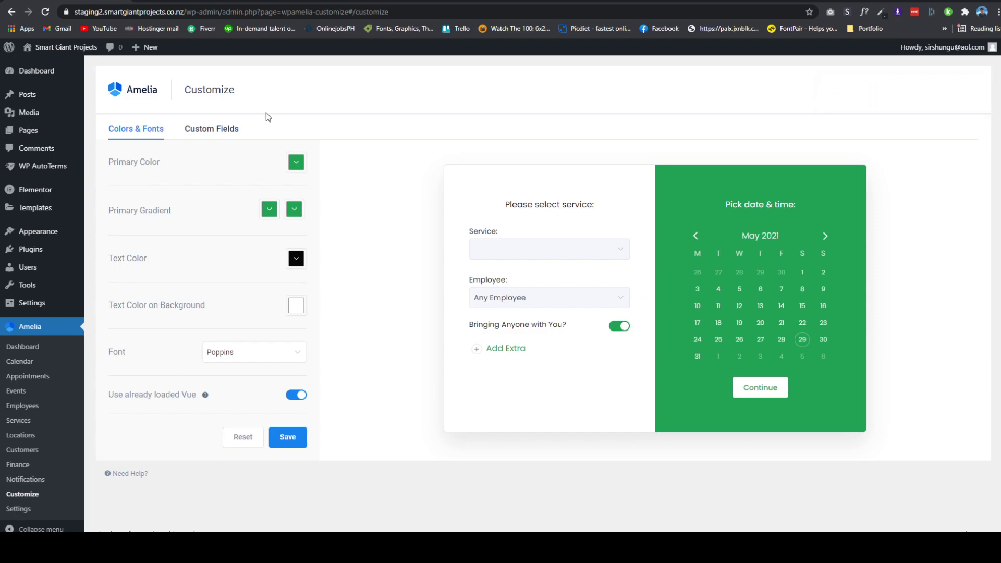
- Open the custom fields settings and bring up the booking preview's customer form for May 29, 2021 at 9:00 pm
left_click(226, 129)
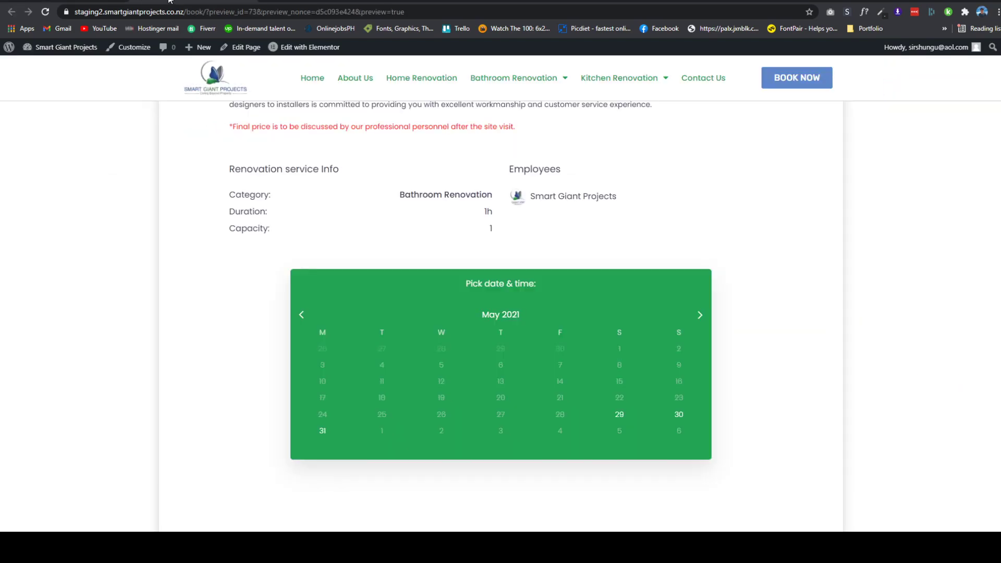
scroll(512, 382, "down", 5)
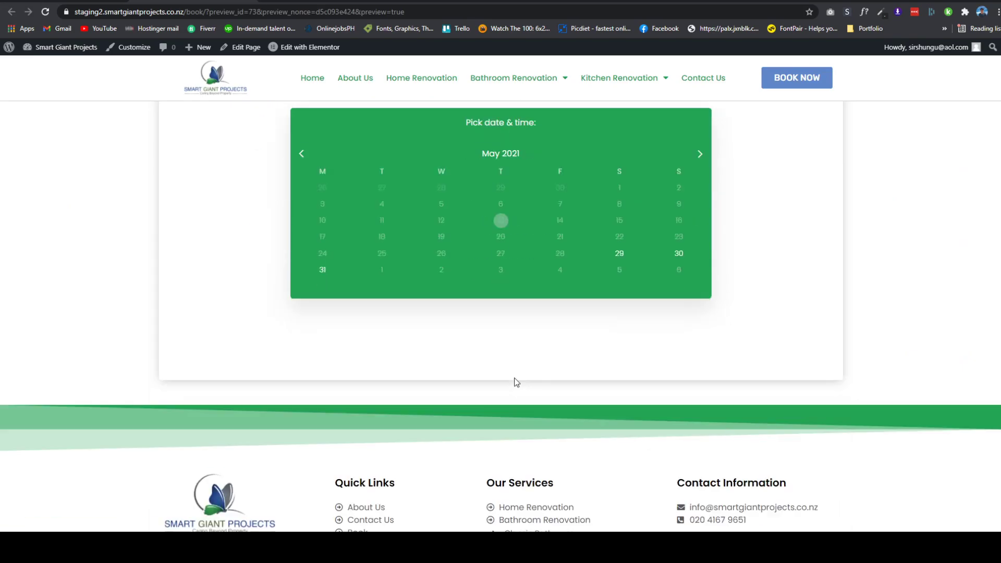
left_click(620, 206)
left_click(488, 228)
left_click(504, 279)
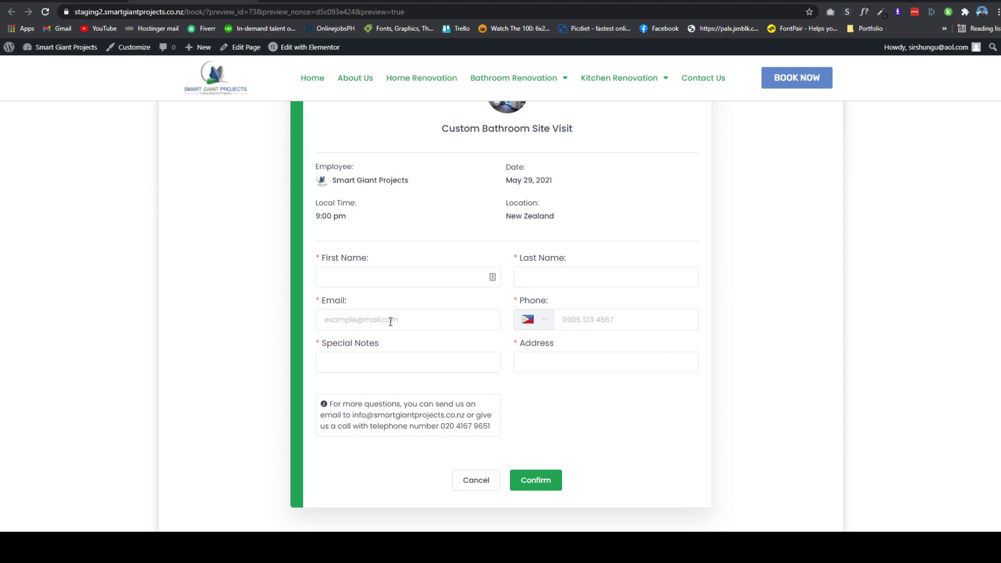
- Return to Amelia's custom fields and view the field types offered for a new custom field without adding one
left_click(99, 1)
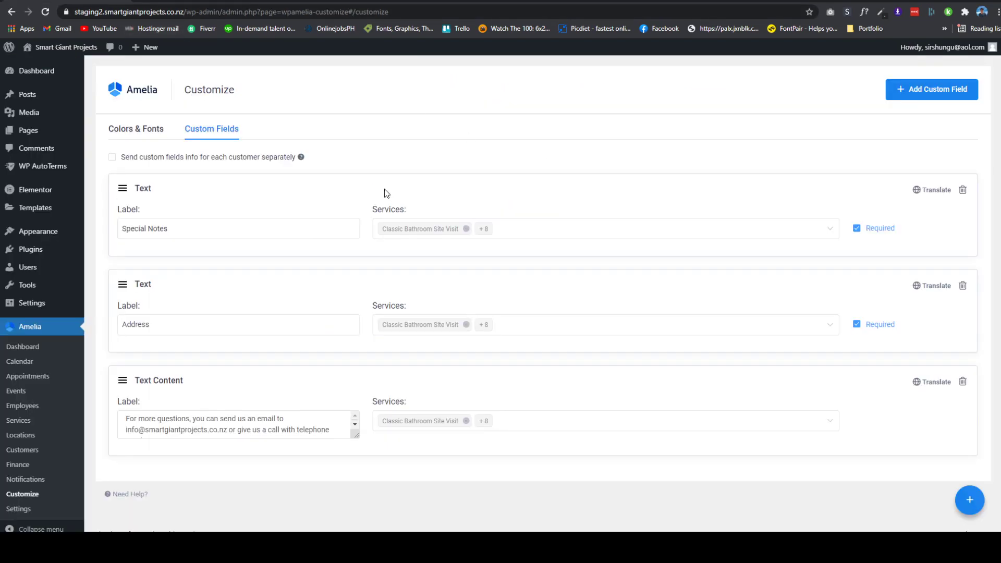
left_click(941, 97)
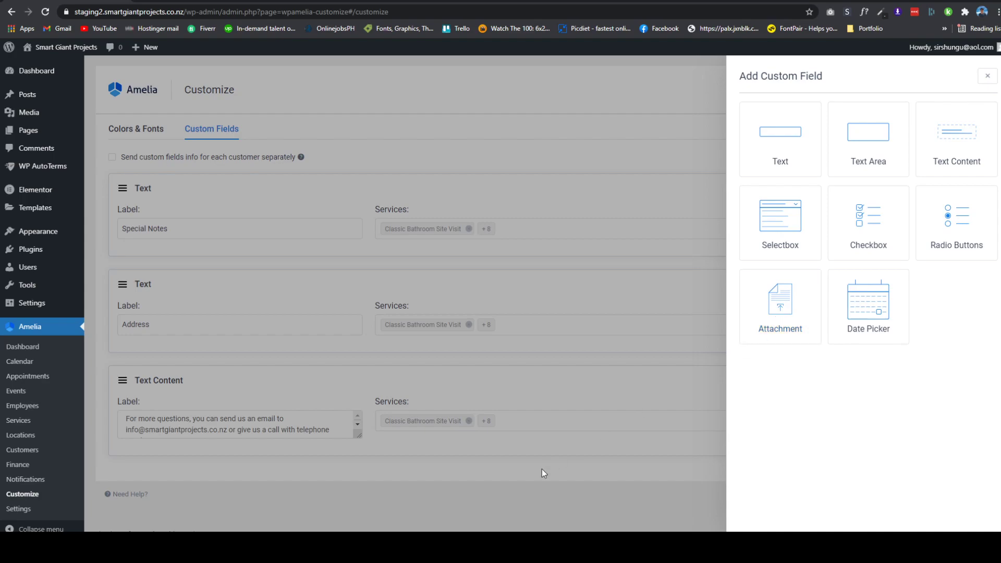
left_click(508, 506)
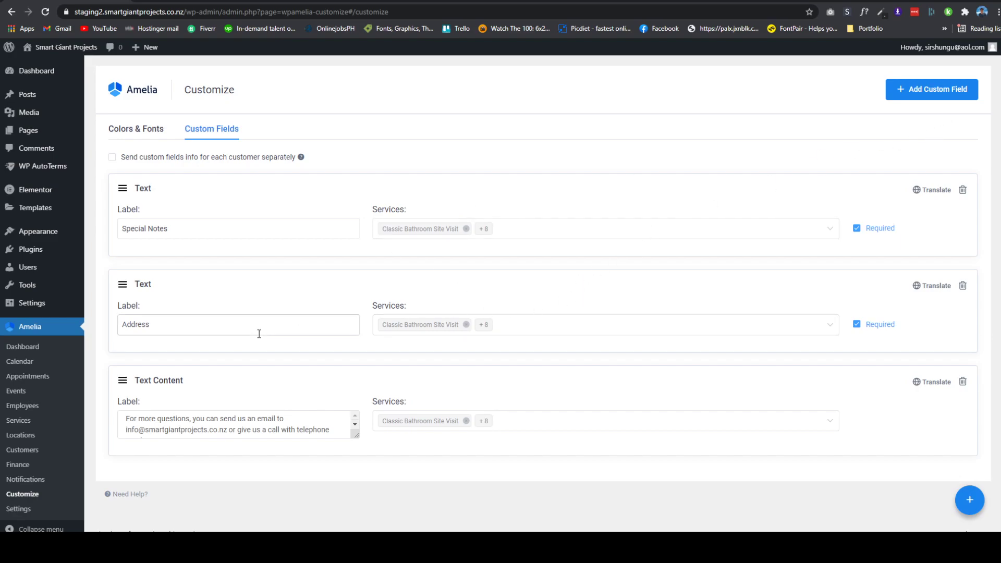
- Open the employee's Appointment Pending email template in Amelia's notifications
scroll(272, 339, "down", 1)
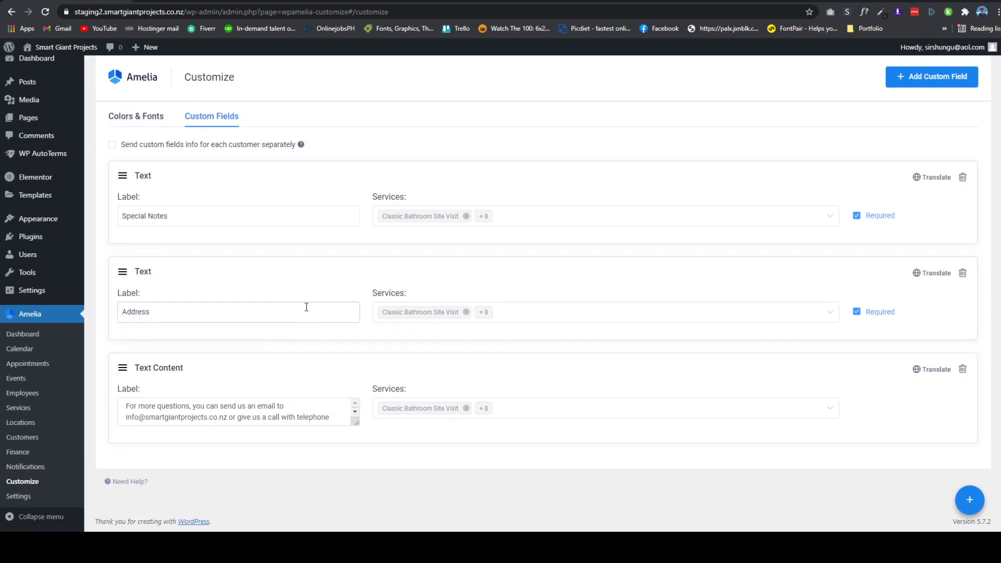
left_click(22, 468)
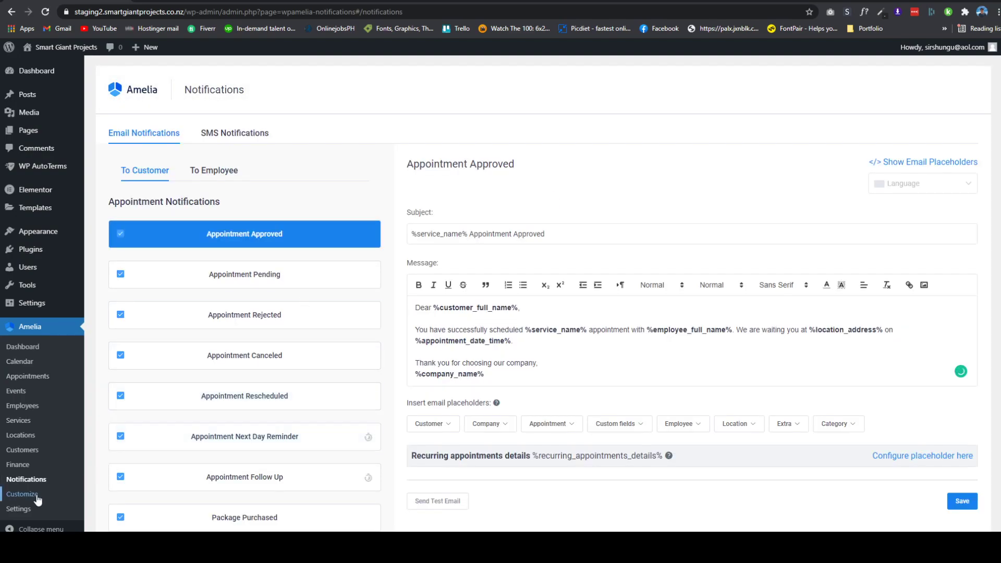
left_click(230, 178)
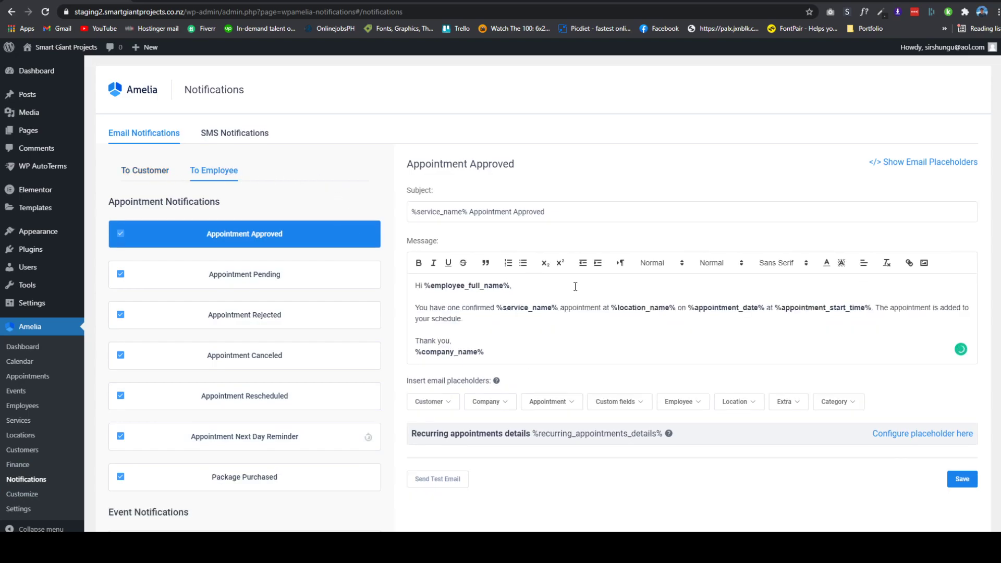
left_click(363, 281)
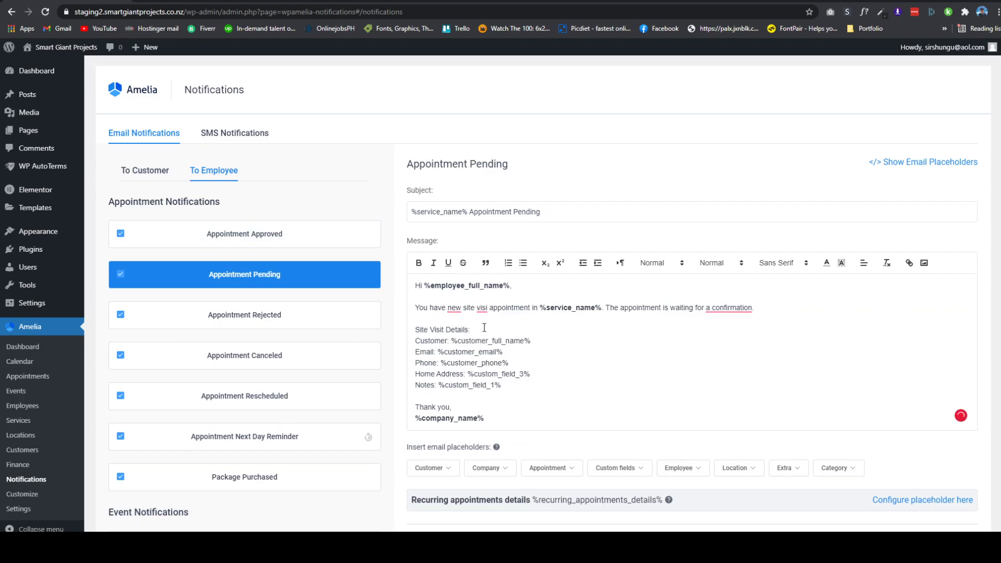
- Bold the Site Visit Details heading and the Customer, Email, Phone, Home Address and Notes labels in the employee's Appointment Pending message
left_click_drag(485, 328, 414, 385)
key("ctrl+b")
left_click(434, 350)
key("ctrl+b")
left_click(427, 352)
key("ctrl+b")
key("ctrl+b")
key("ctrl+b")
key("ctrl+b")
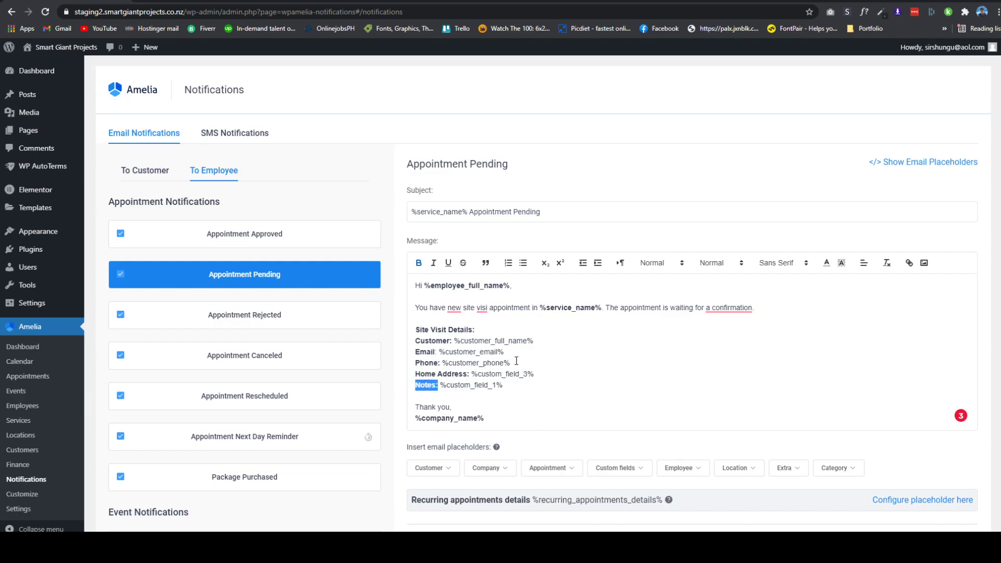
scroll(576, 346, "down", 1)
left_click(576, 346)
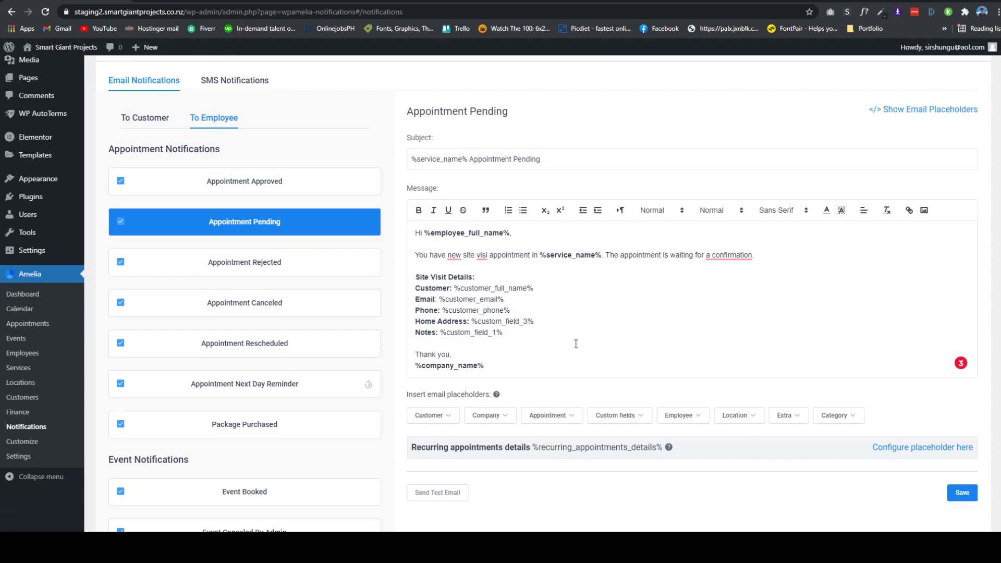
- Compare the Customer and Custom fields email placeholders with the fields on the booking preview's customer form
left_click(445, 416)
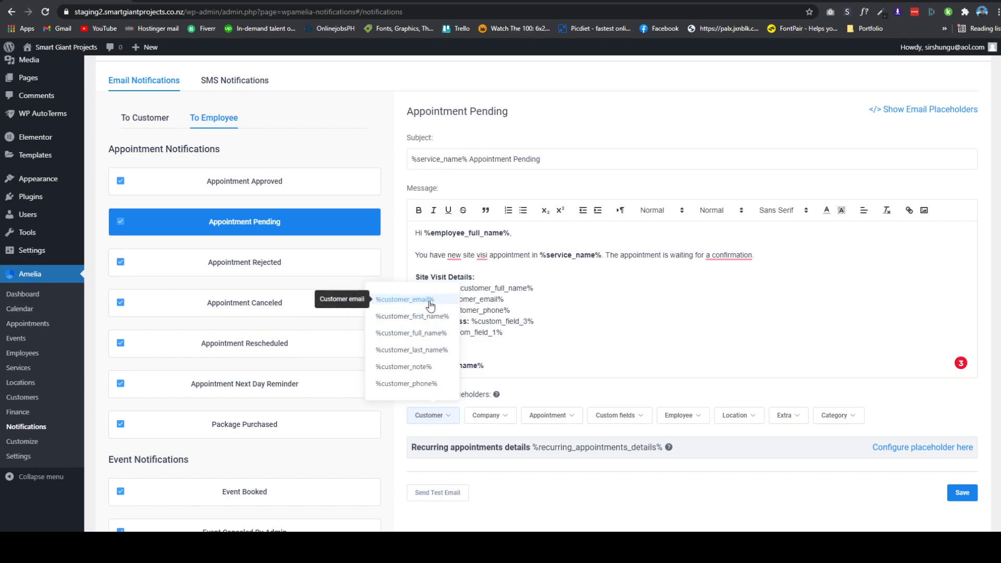
left_click(574, 328)
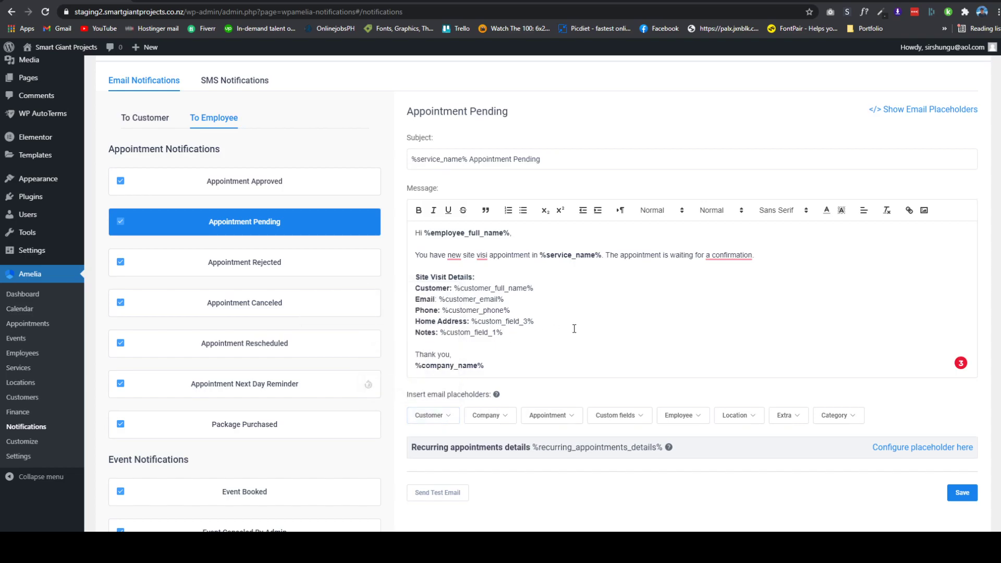
left_click(639, 418)
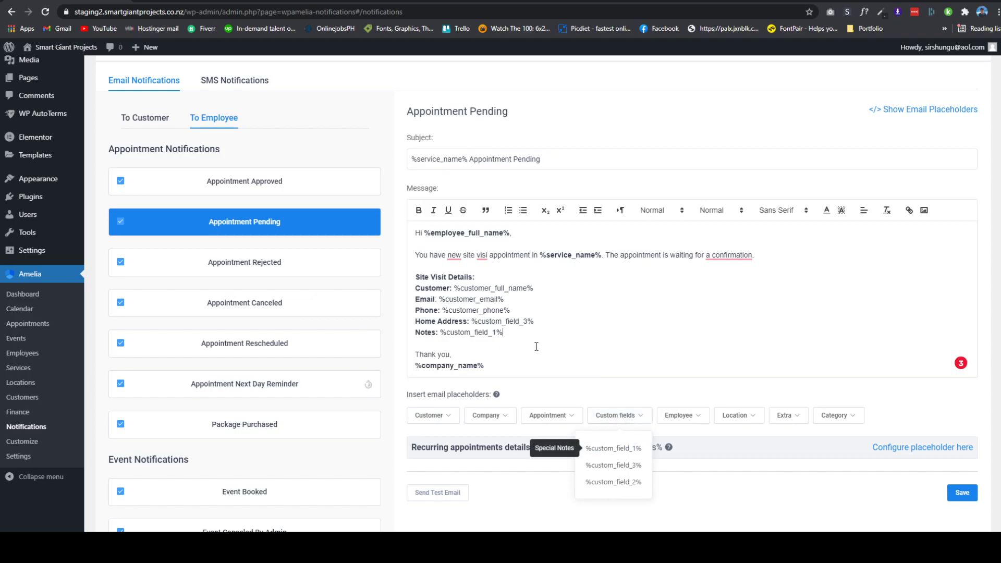
left_click(207, 1)
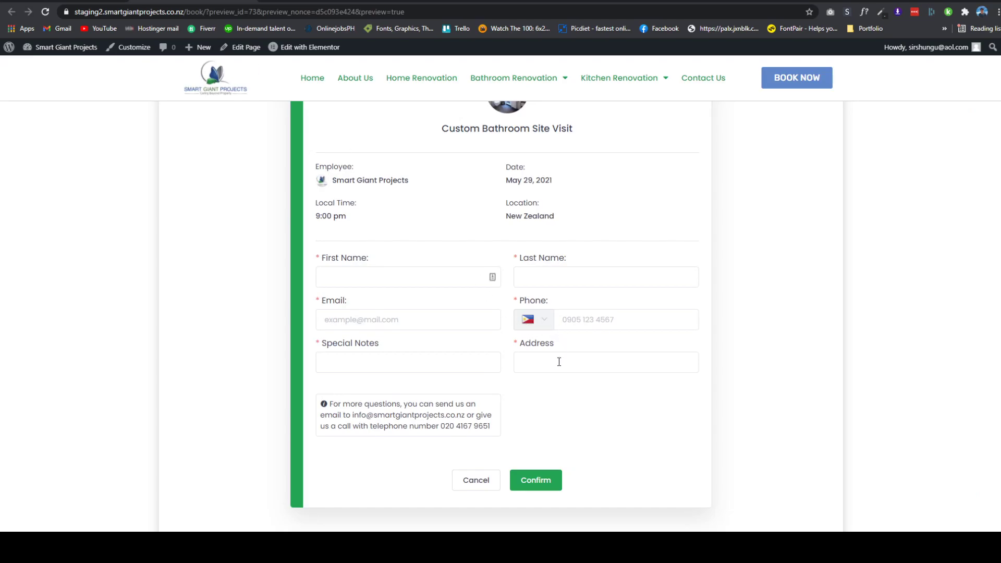
left_click(116, 2)
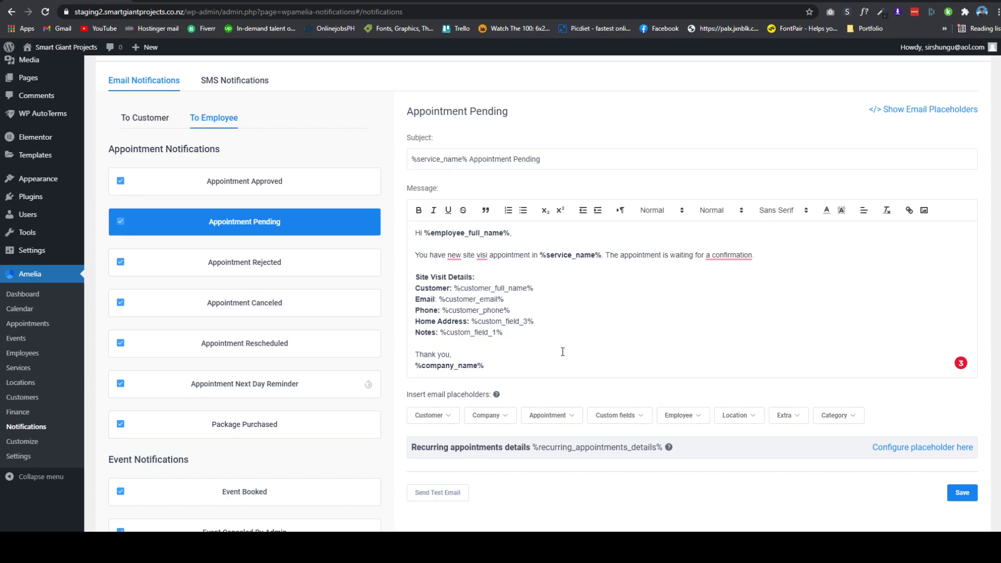
left_click(636, 416)
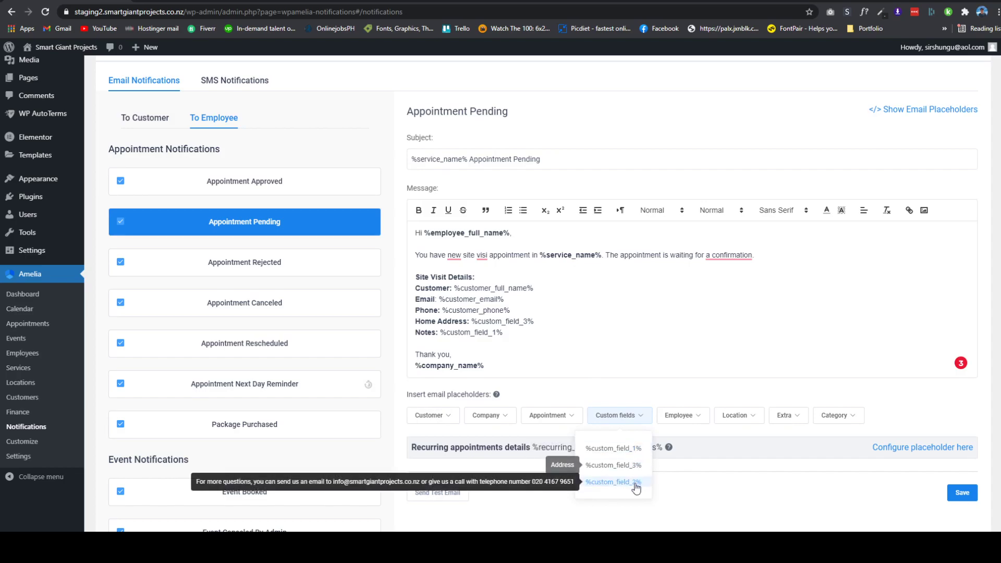
- Review Amelia's custom fields settings and check the custom field placeholders offered in the customer's Appointment Approved email template
left_click(39, 442)
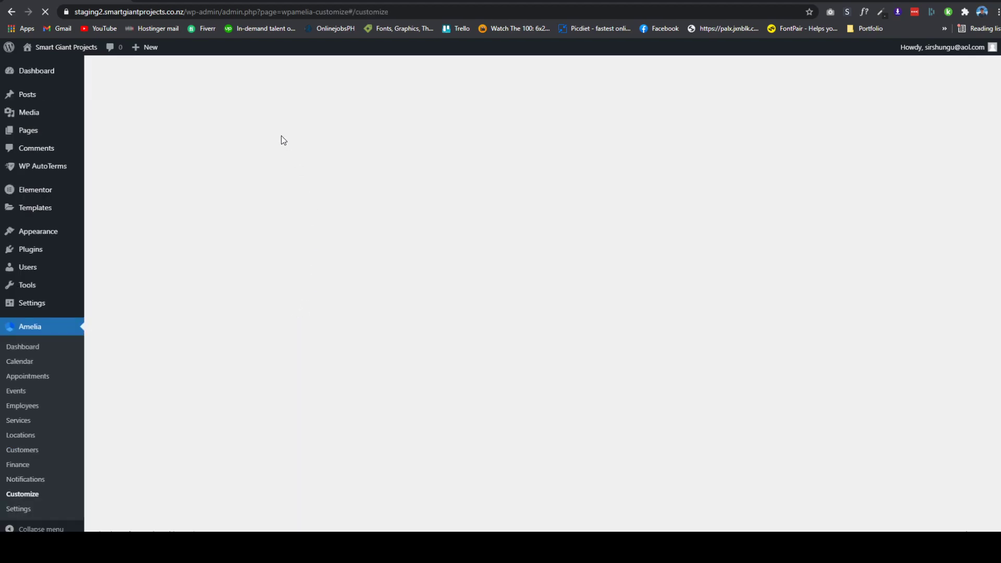
left_click(223, 128)
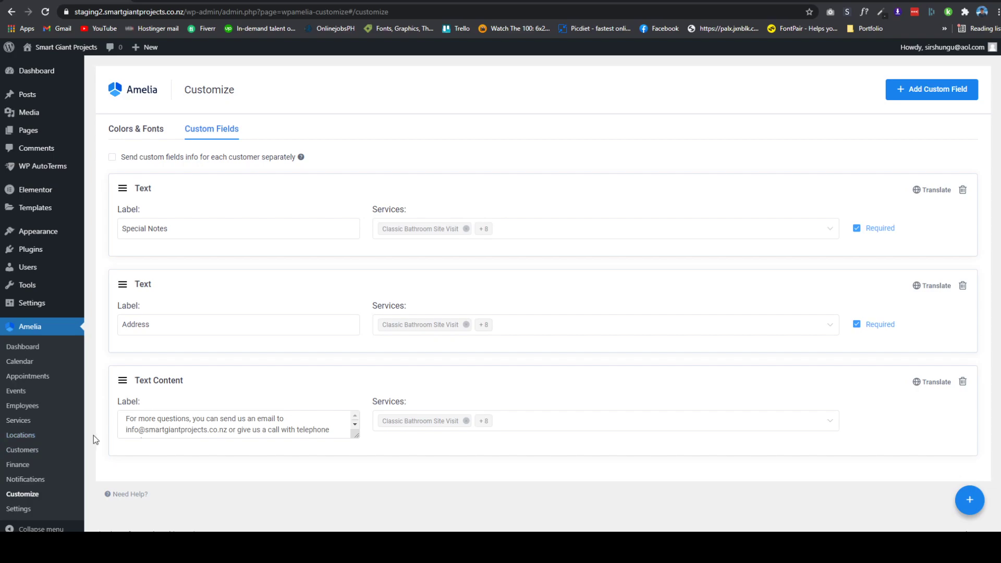
left_click(27, 480)
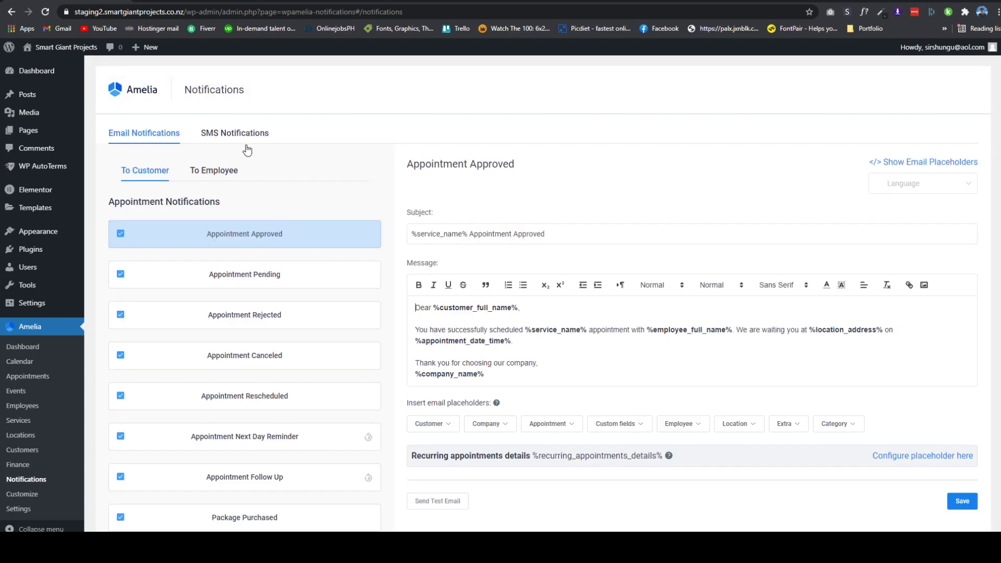
mouse_move(621, 424)
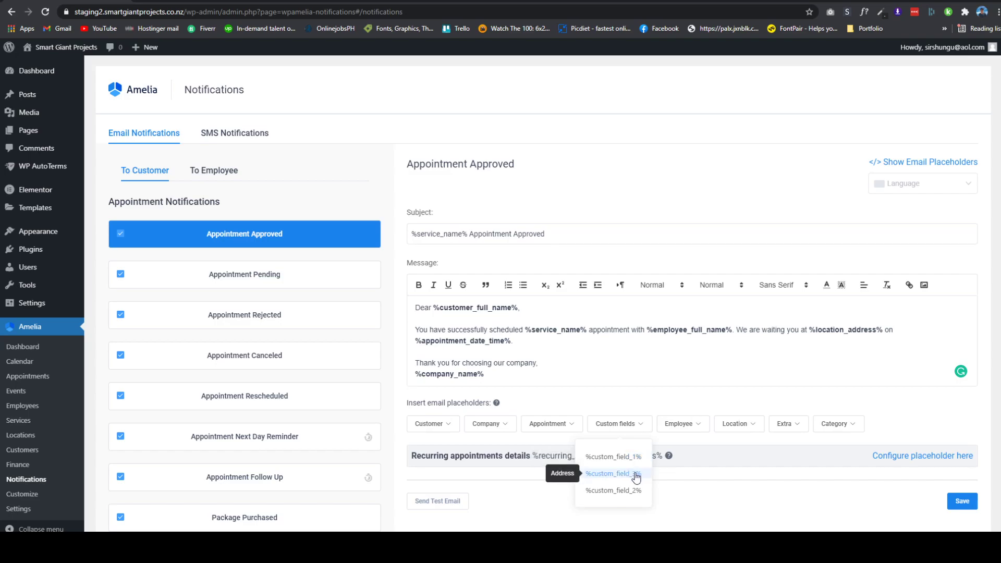
left_click(603, 390)
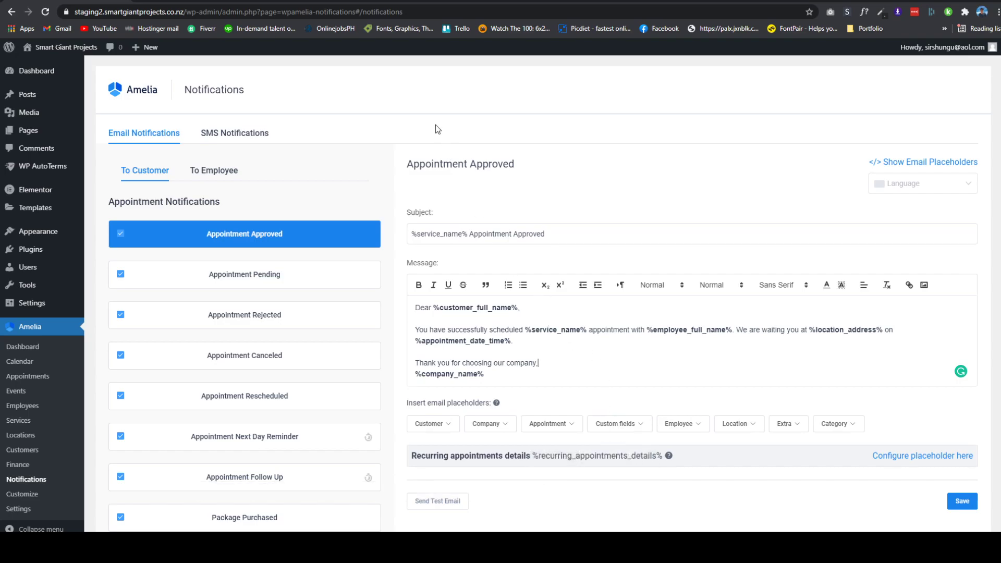
- Go back in the booking preview from the Custom Bathroom Site Visit form to the overview of service categories
left_click(201, 2)
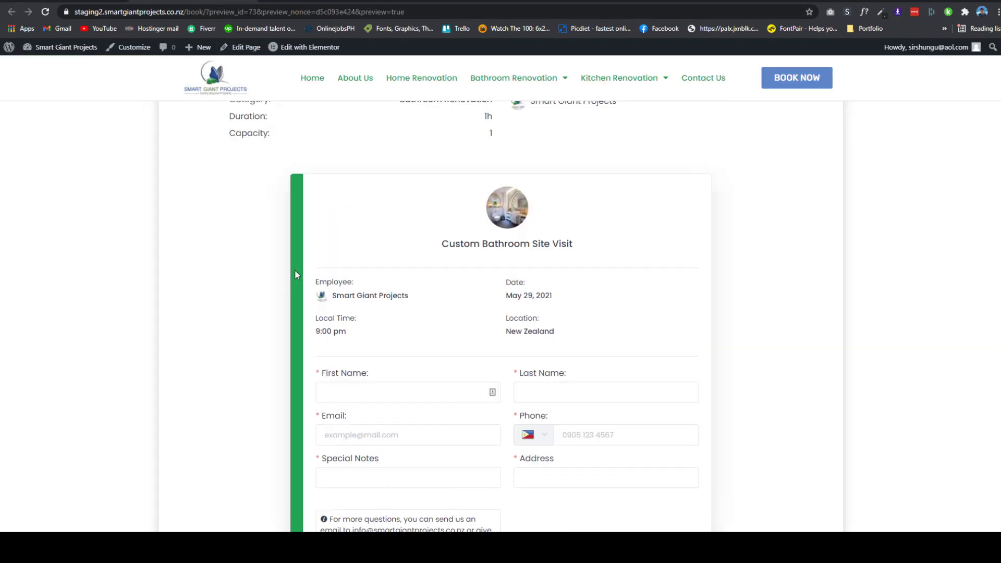
scroll(295, 270, "up", 10)
scroll(215, 189, "up", 4)
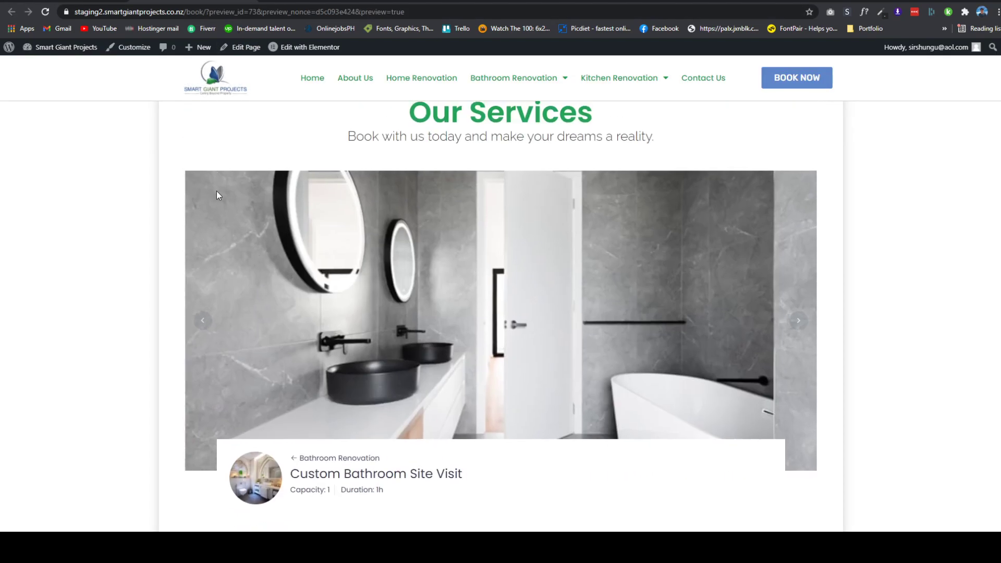
scroll(245, 384, "down", 1)
left_click(313, 357)
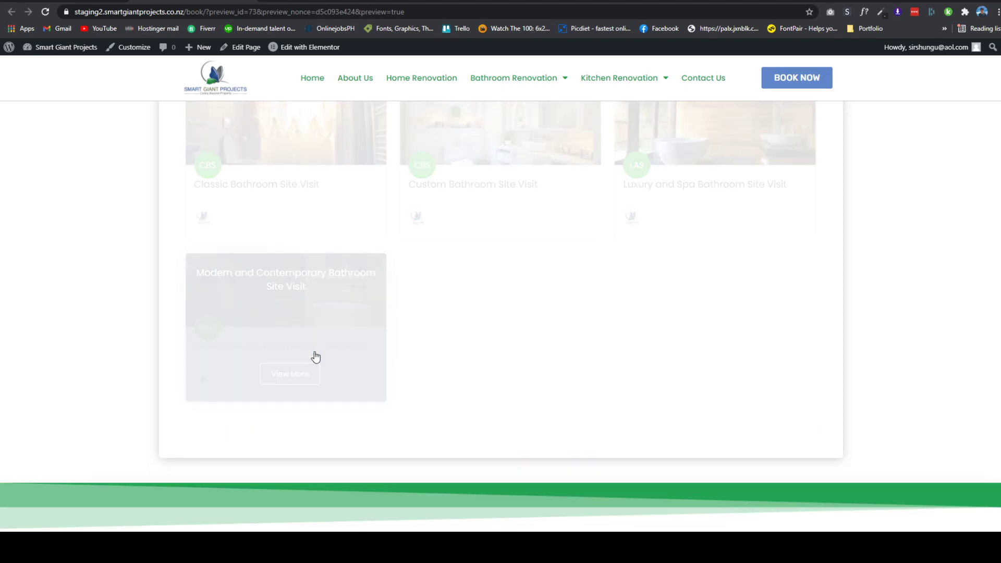
scroll(378, 332, "up", 4)
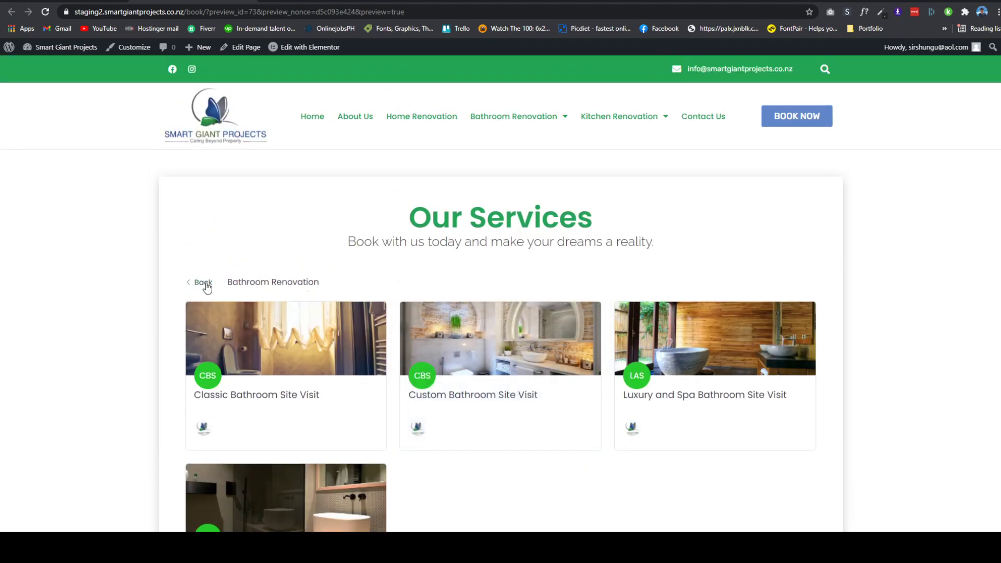
left_click(206, 284)
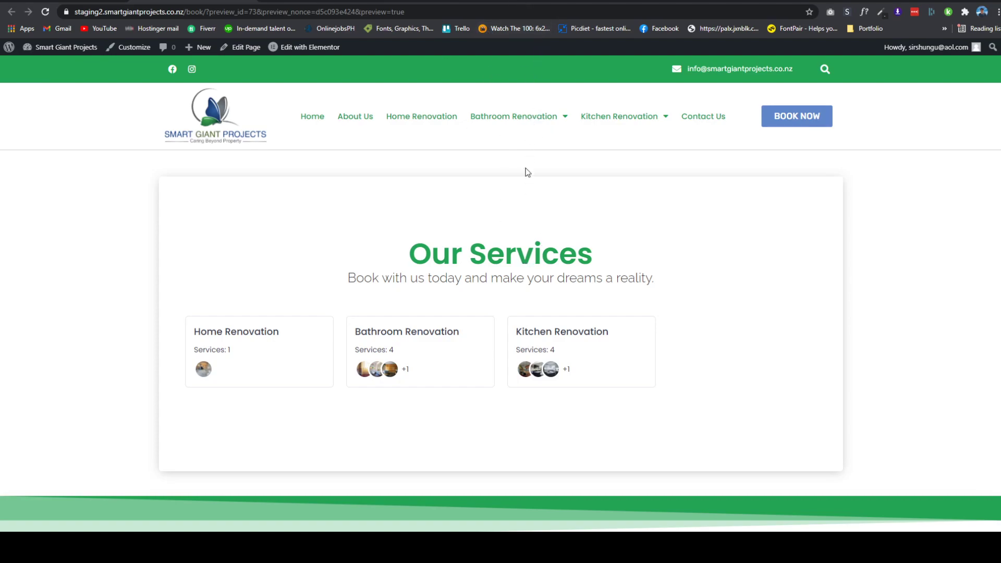
- Open smartgiantcleaners.co.nz in a new browser tab and go to its booking page
key("ctrl+t")
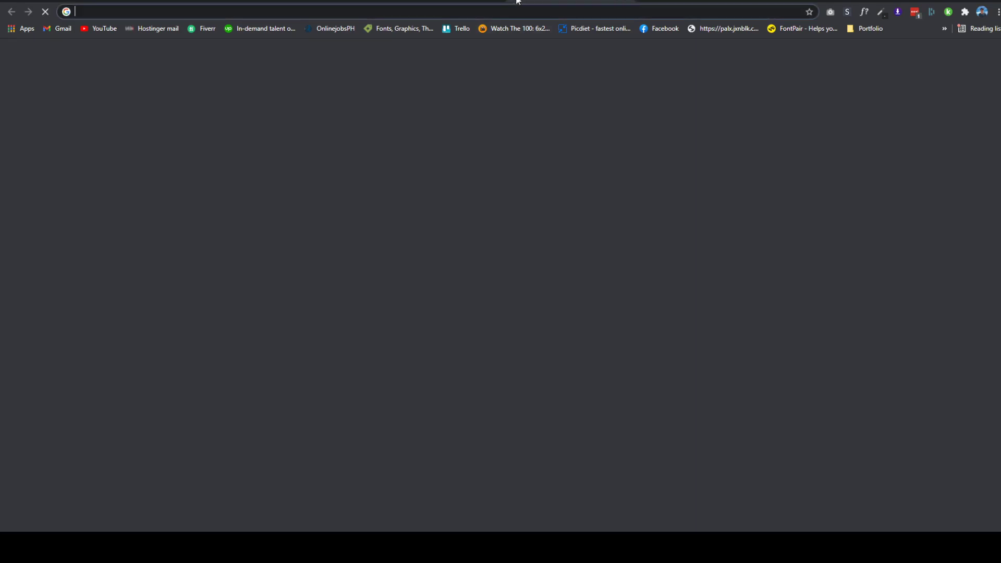
type("smart")
key("Return")
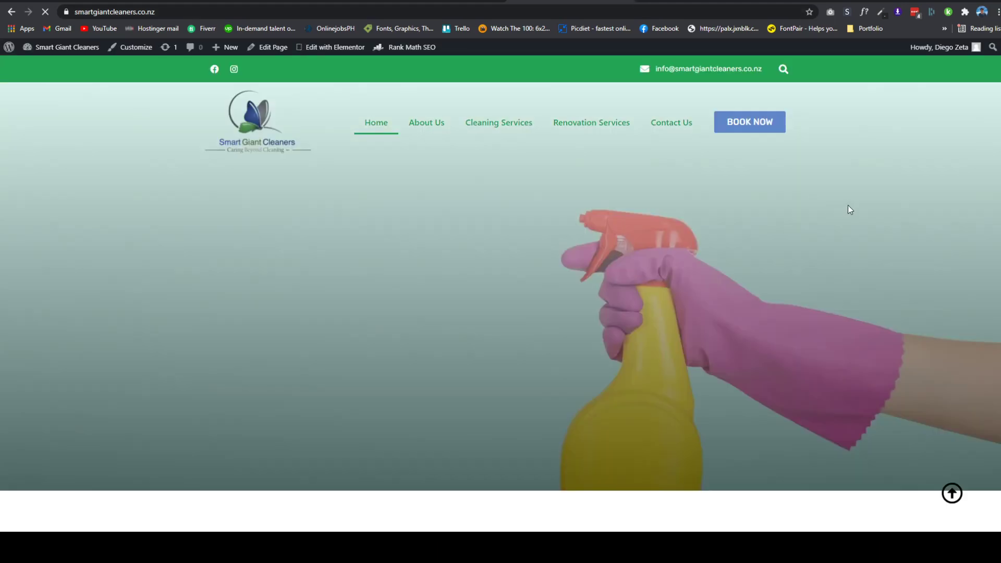
left_click(760, 123)
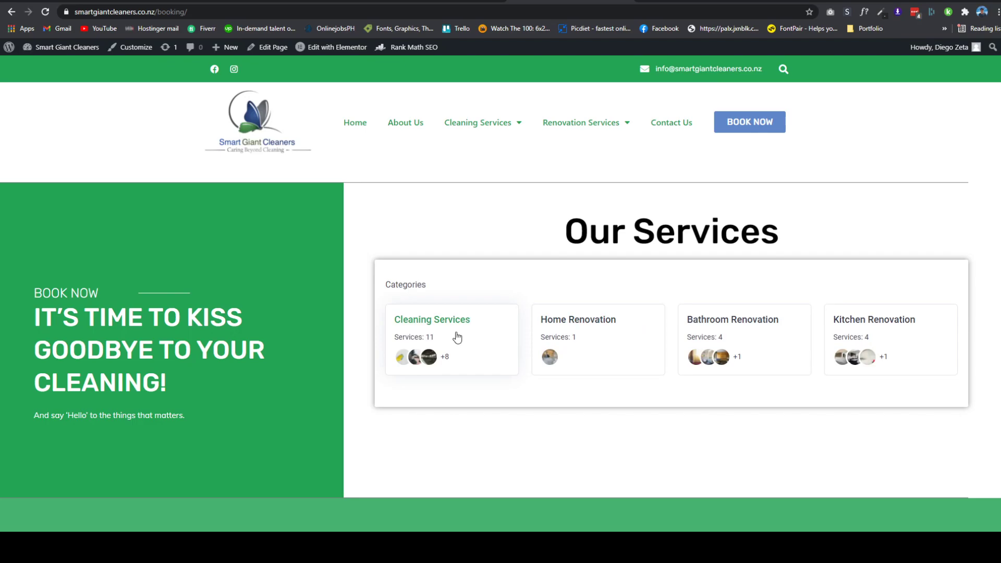
- Browse the Cleaning Services category on the cleaners' booking page, and close that page to return to Amelia's notifications
scroll(457, 336, "down", 3)
scroll(464, 266, "up", 3)
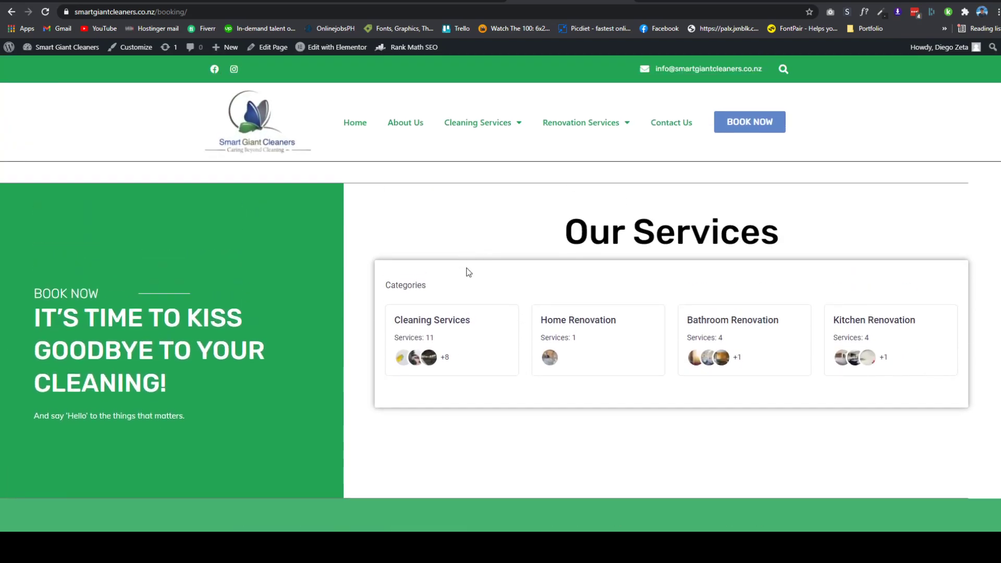
left_click(479, 344)
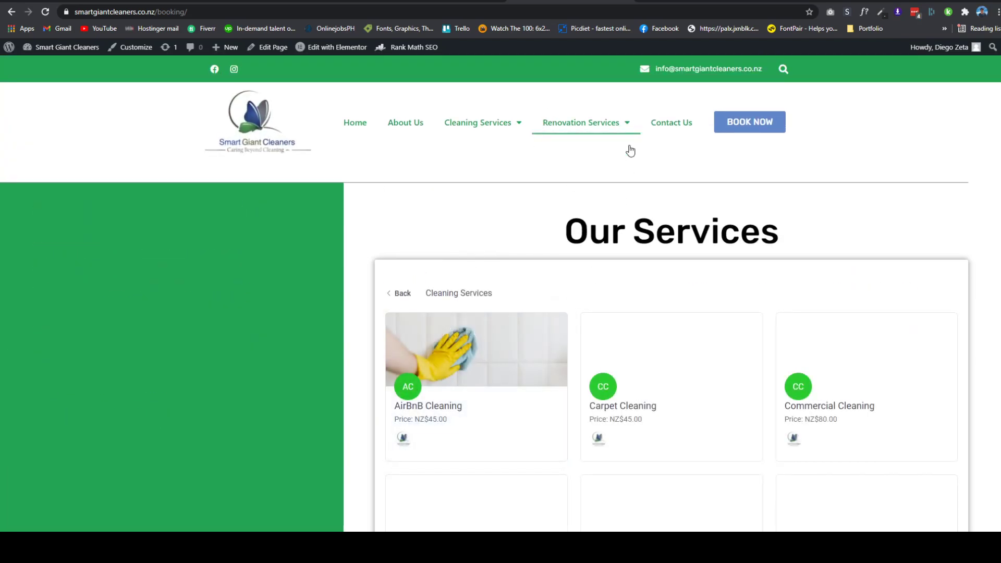
scroll(623, 340, "down", 2)
scroll(623, 334, "up", 2)
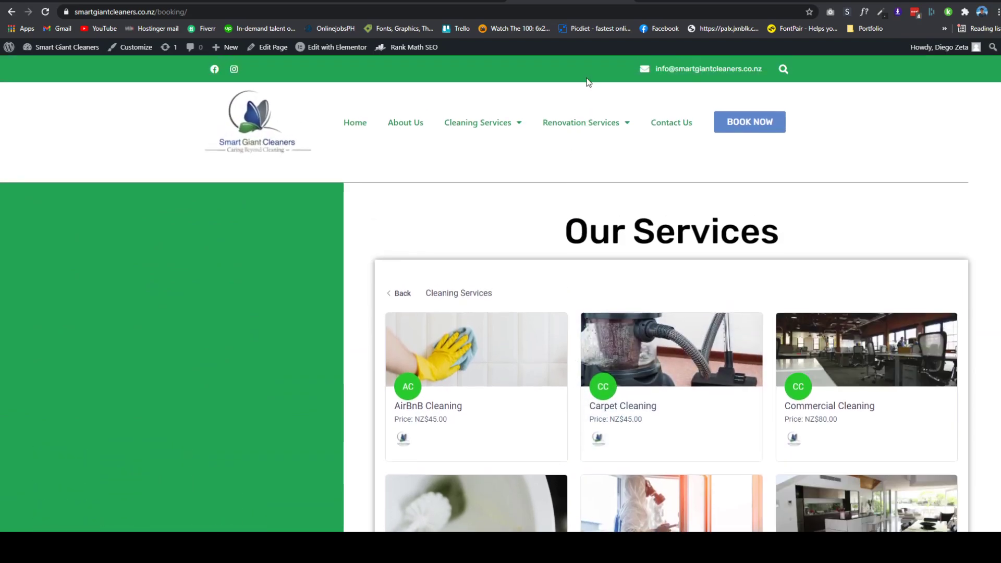
left_click(628, 1)
left_click(78, 1)
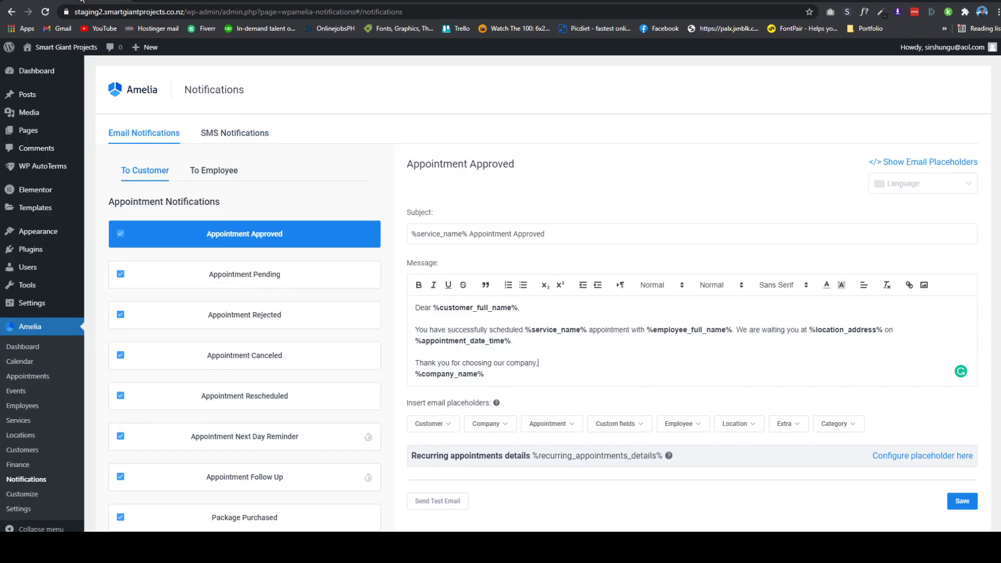
- Review the annual subscription plans on Amelia's pricing page against the booking preview and return to Amelia's notifications
left_click(330, 1)
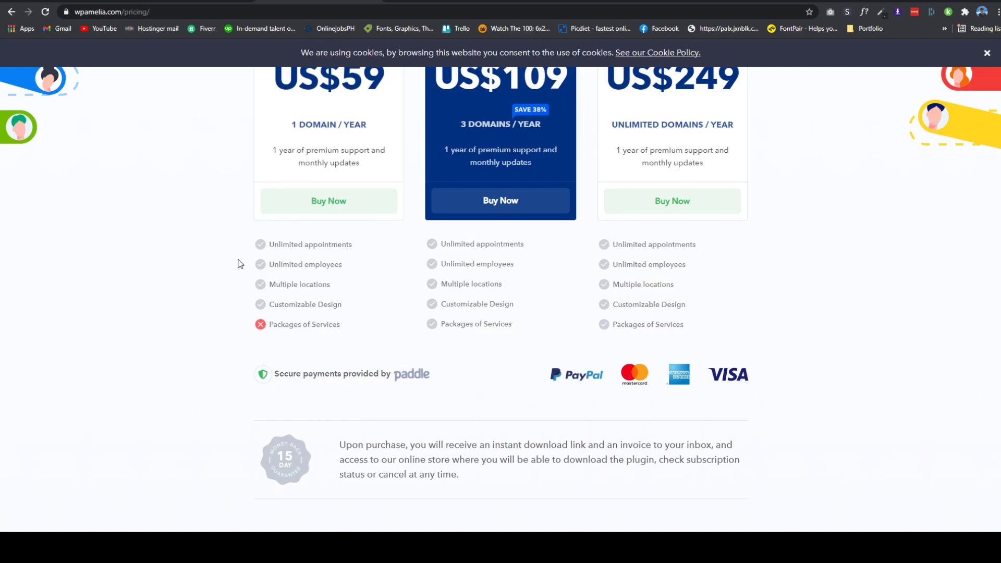
left_click_drag(343, 177, 379, 183)
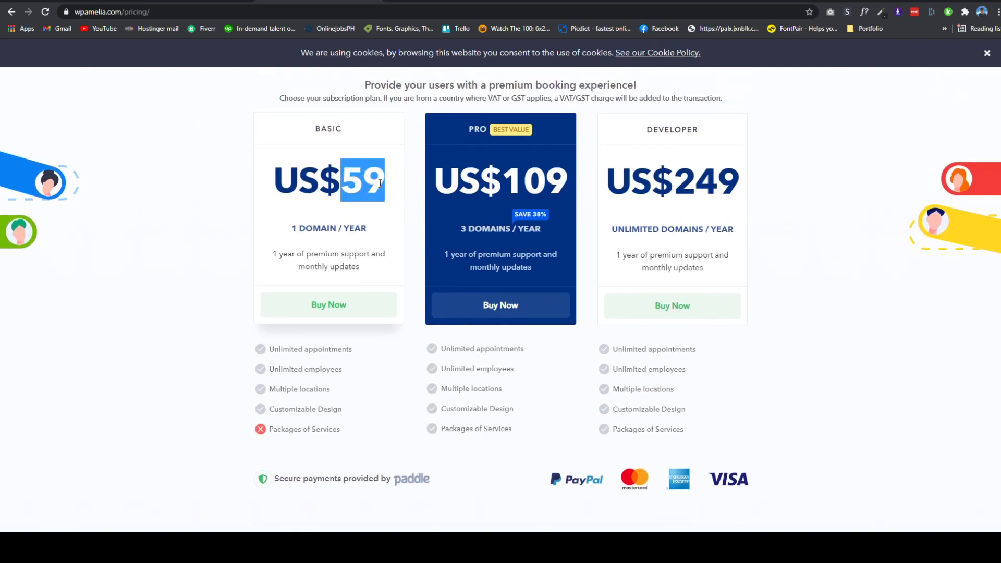
left_click(220, 2)
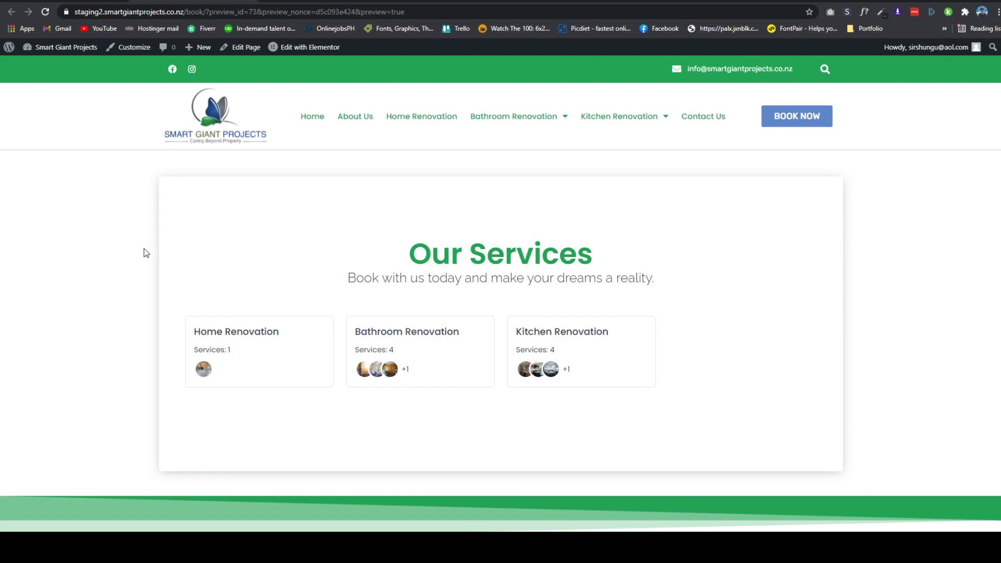
left_click(286, 5)
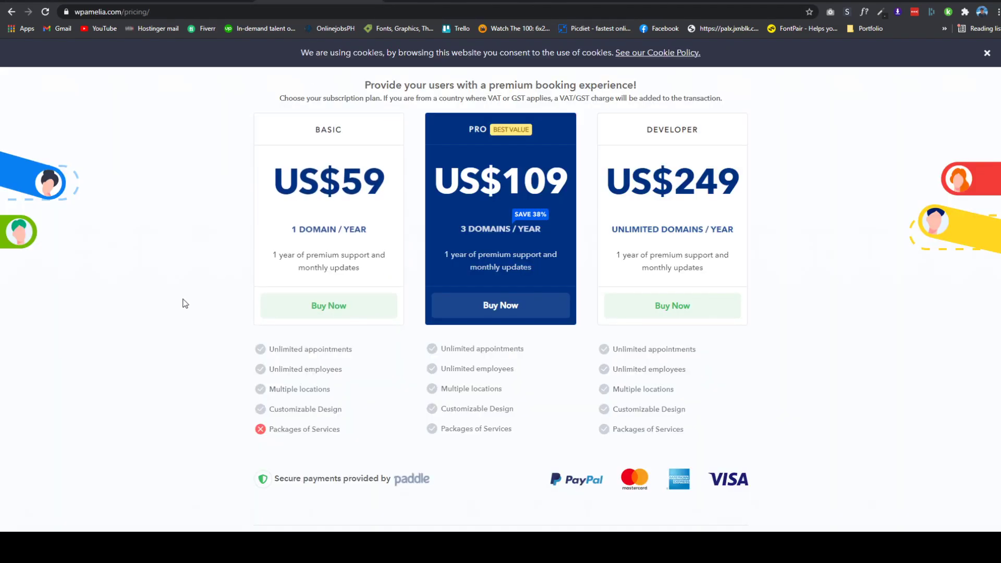
scroll(183, 299, "up", 3)
scroll(183, 304, "up", 3)
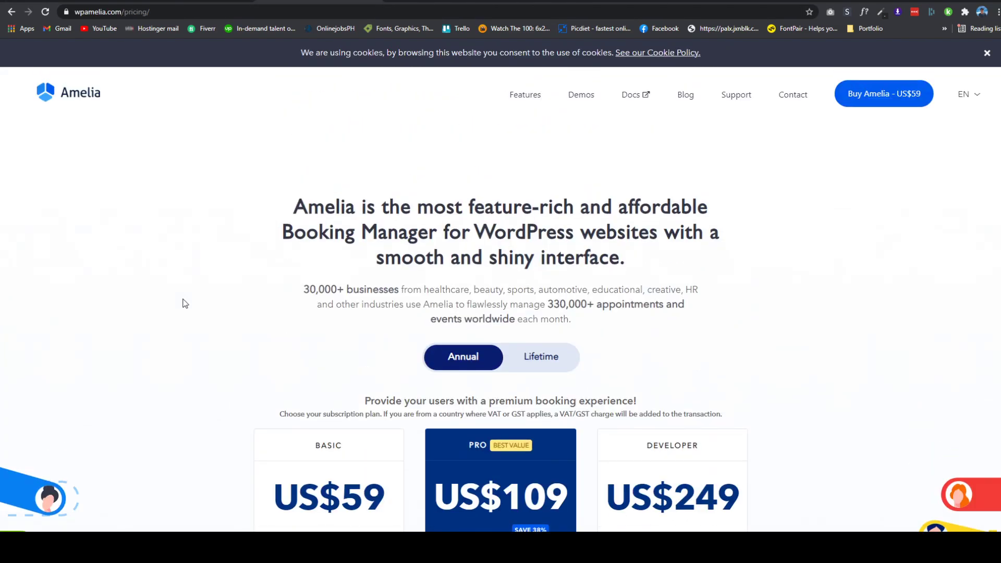
left_click(48, 3)
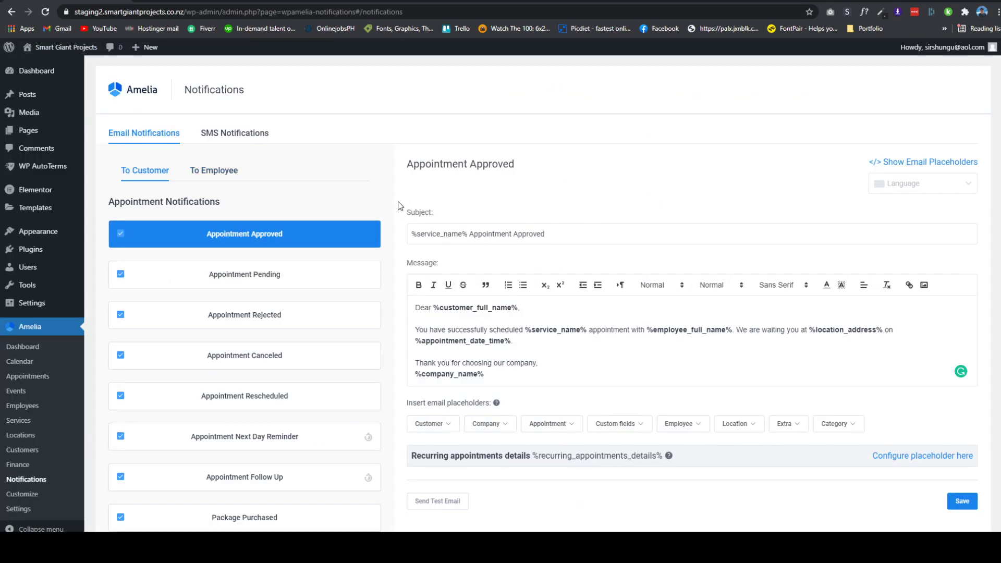